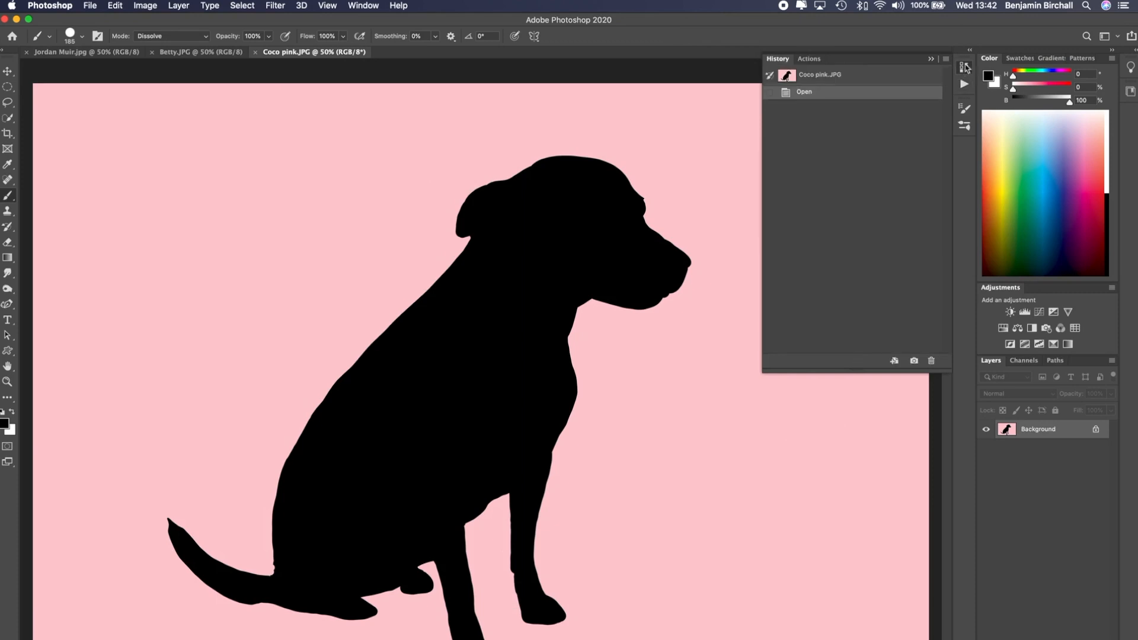
# Open the Actions panel, expand Default Actions and select the Cast Shadow (type) action
pyautogui.click(369, 5)
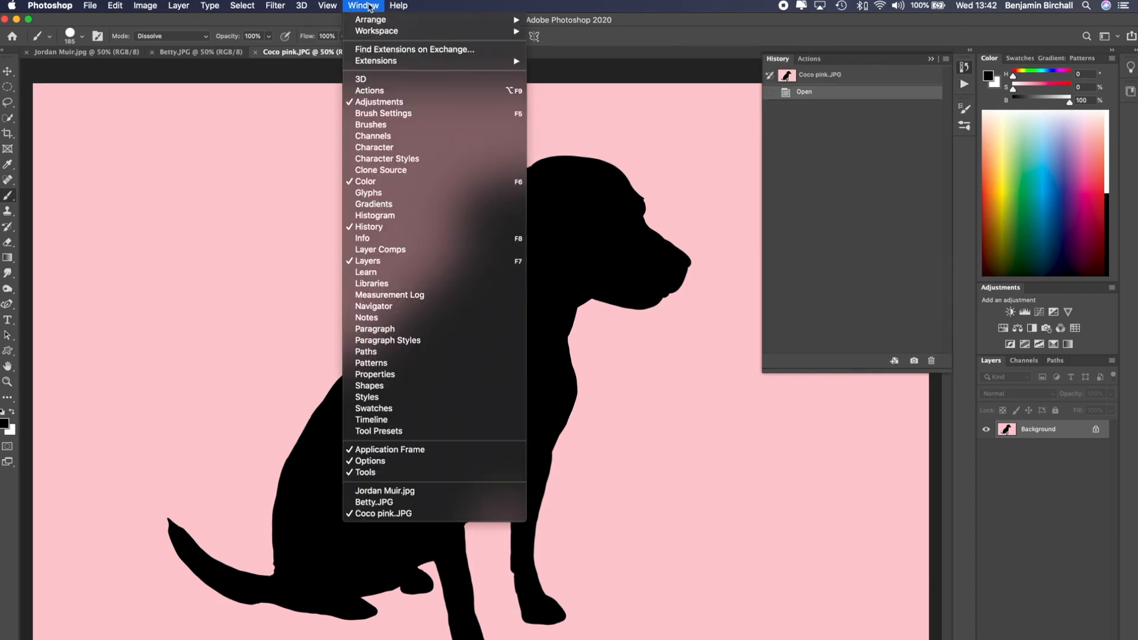
pyautogui.click(386, 94)
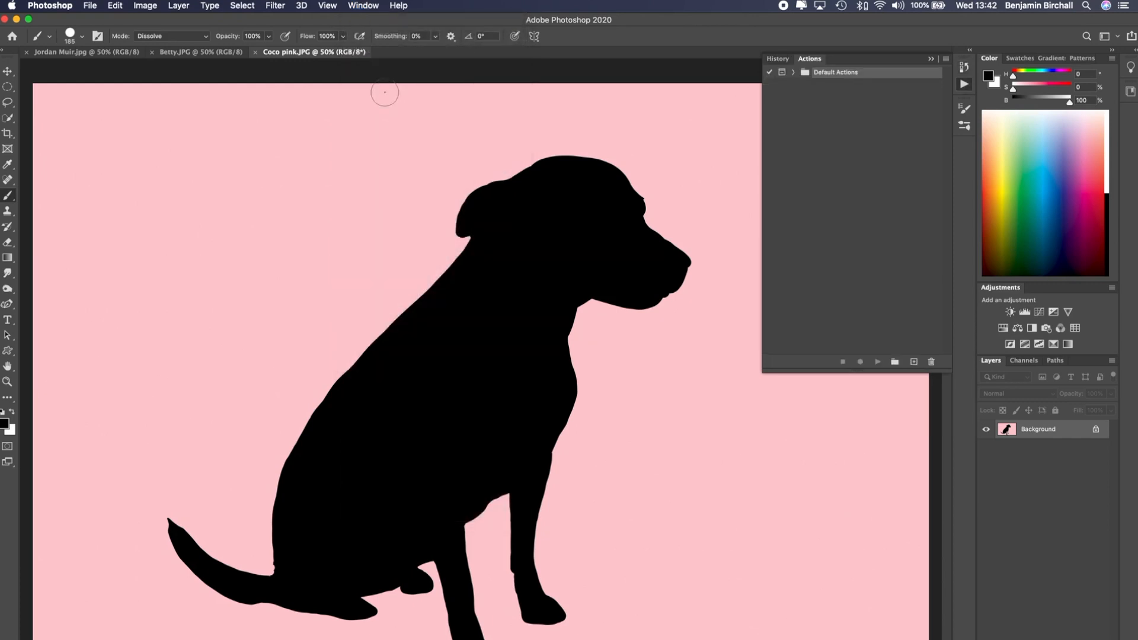
pyautogui.click(794, 72)
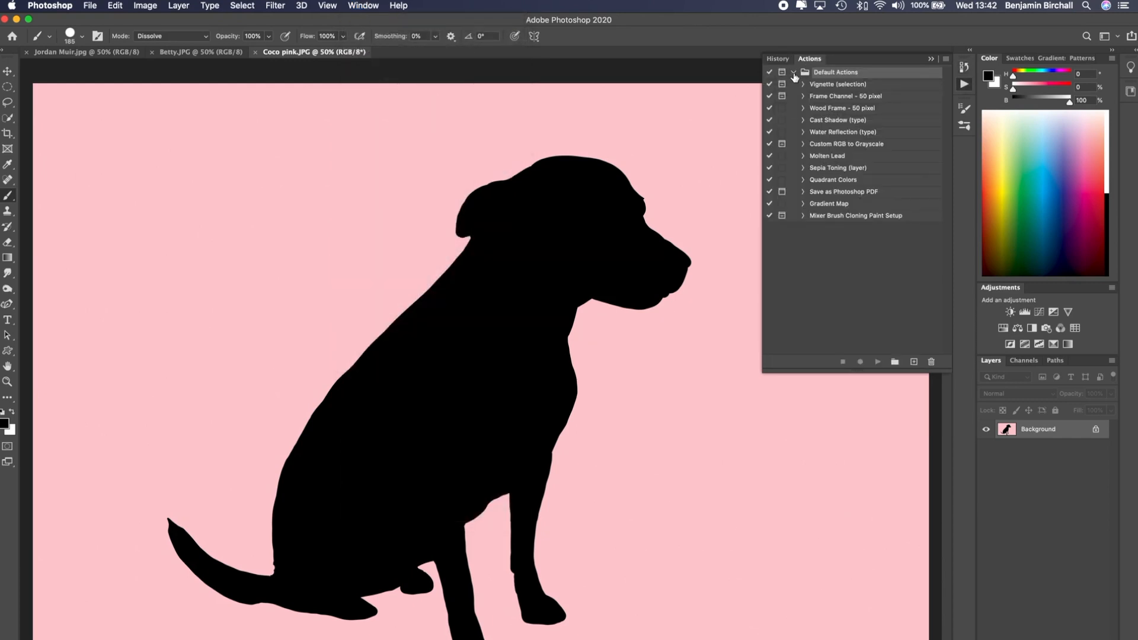
pyautogui.click(838, 122)
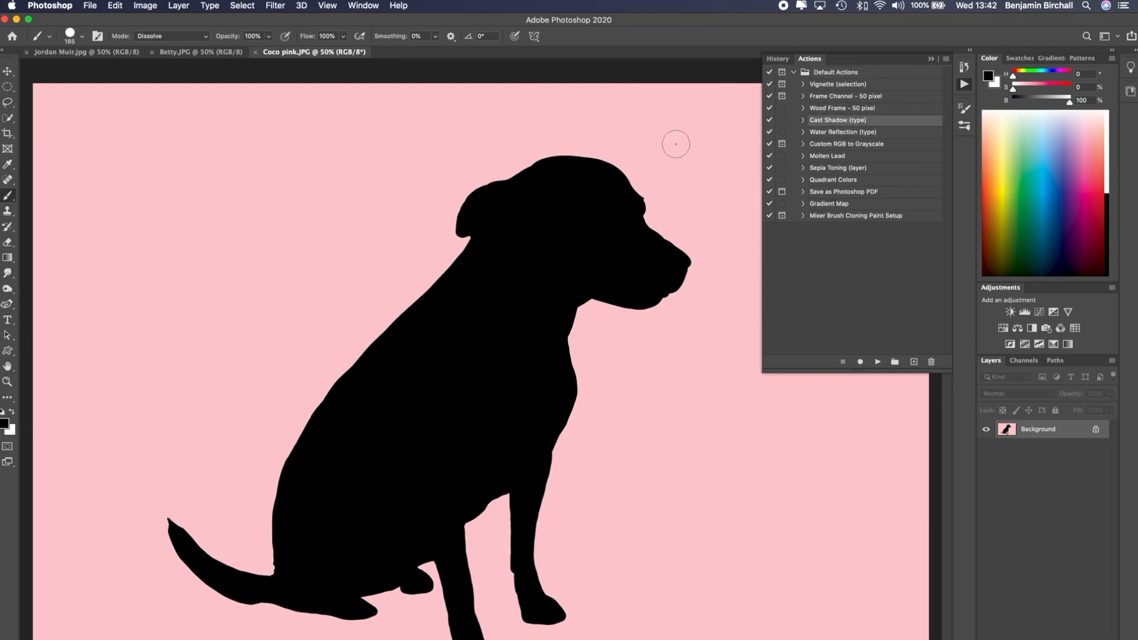
# Add a bold text layer reading Coco near the image's upper left corner with the Type tool
pyautogui.press('t')
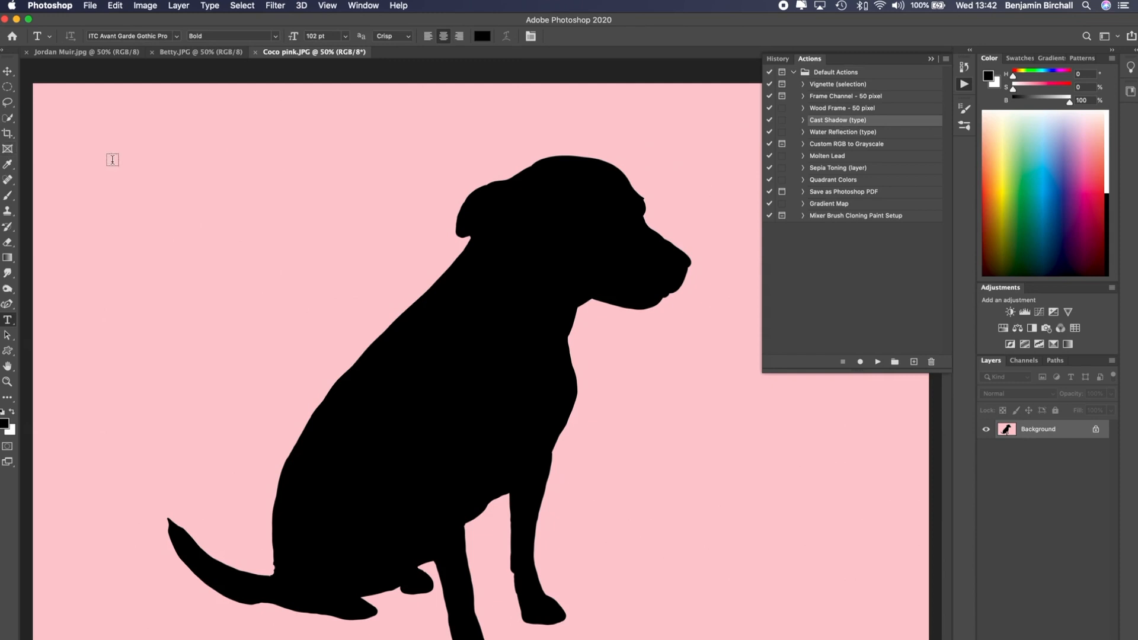
pyautogui.moveTo(112, 161); pyautogui.dragTo(355, 291)
pyautogui.write('C')
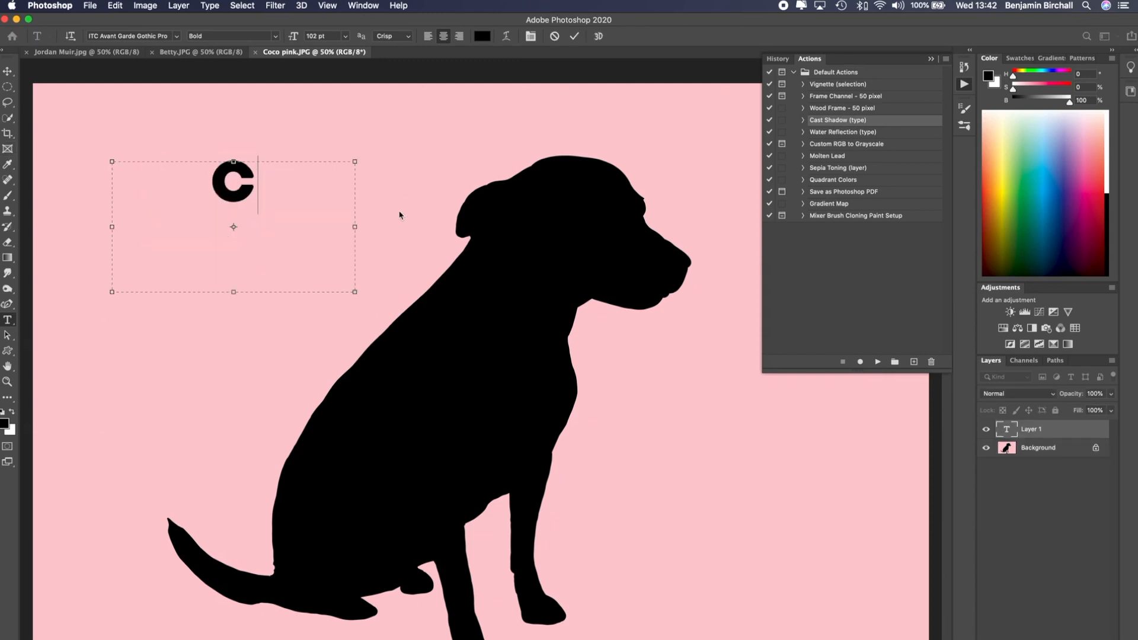
pyautogui.write('oco')
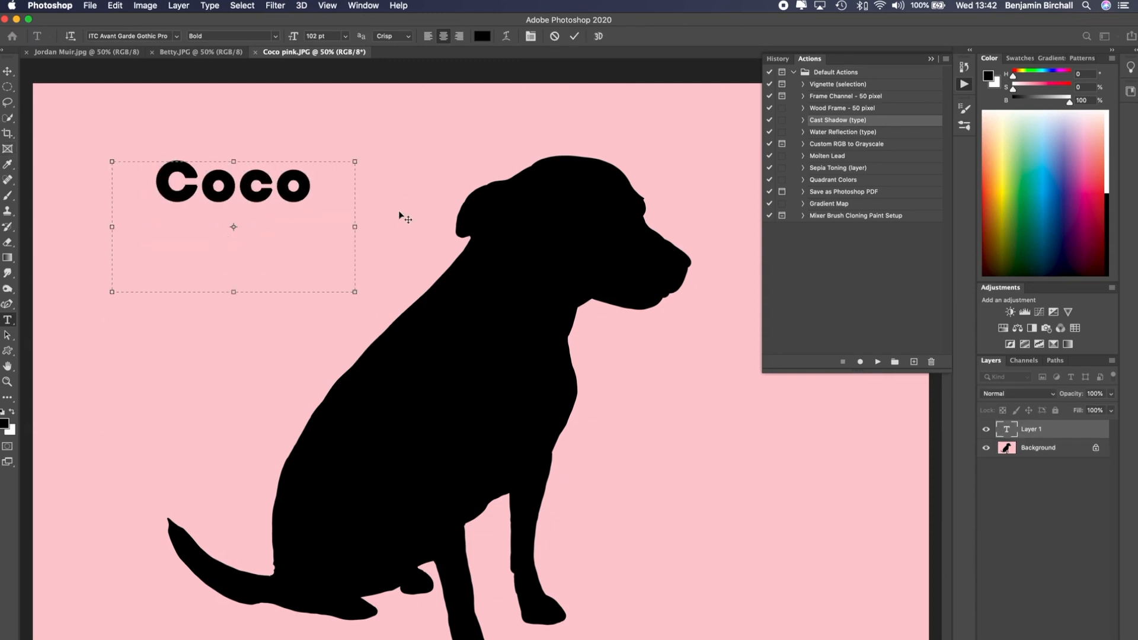
pyautogui.click(517, 179)
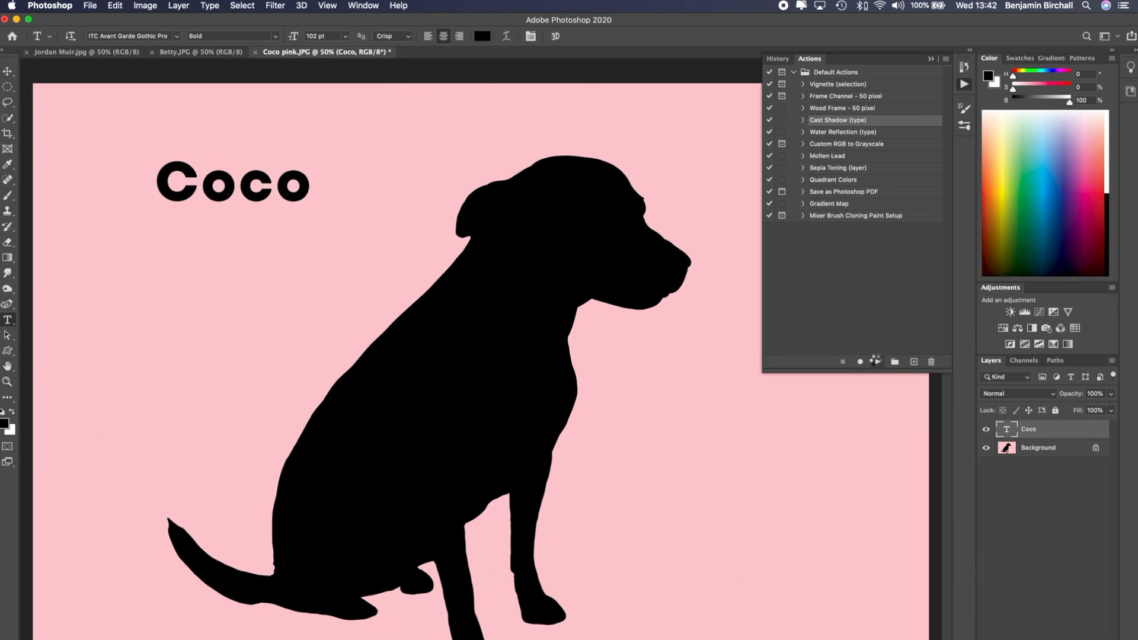
# Play the Cast Shadow (type) action on the Coco text and collapse the panel
pyautogui.click(877, 362)
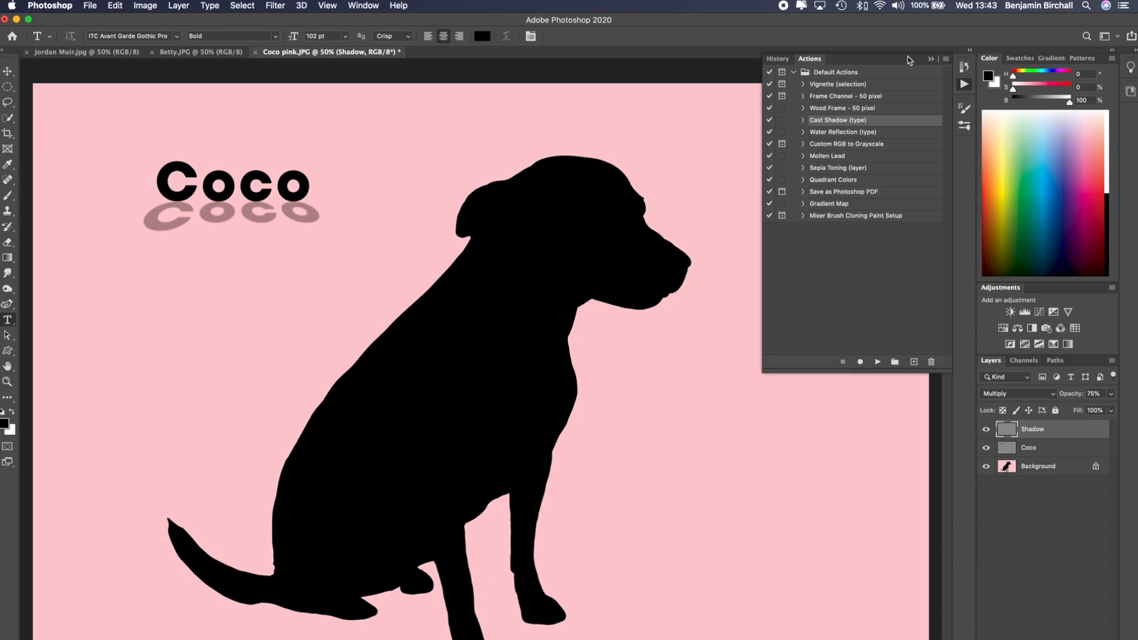
pyautogui.click(930, 58)
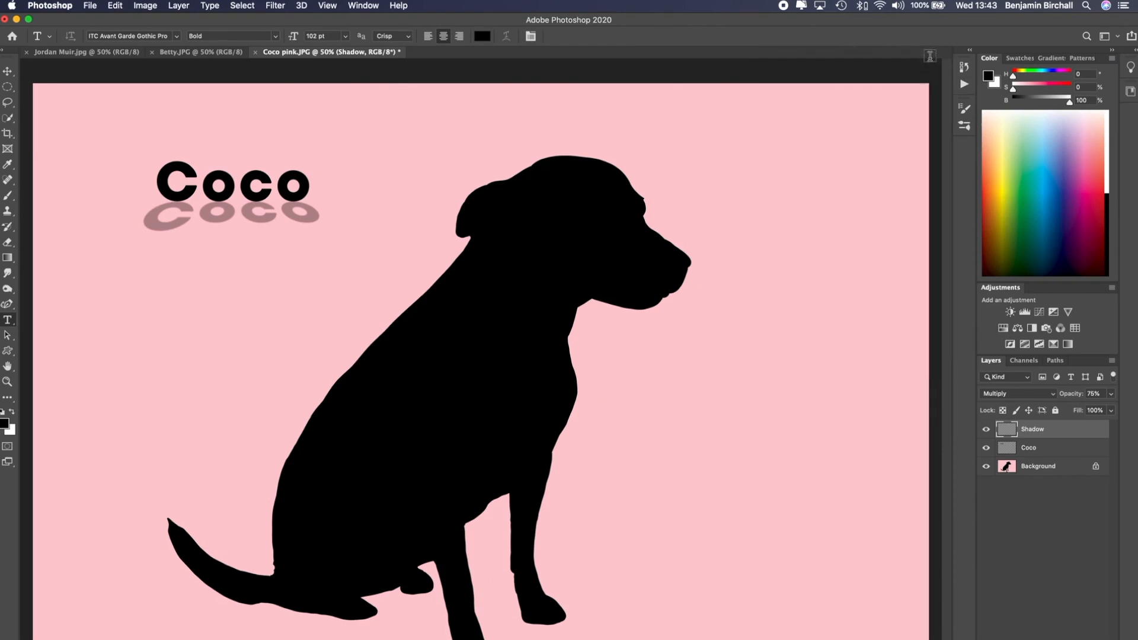
# Revert the image to its last saved version
pyautogui.click(90, 6)
pyautogui.click(137, 152)
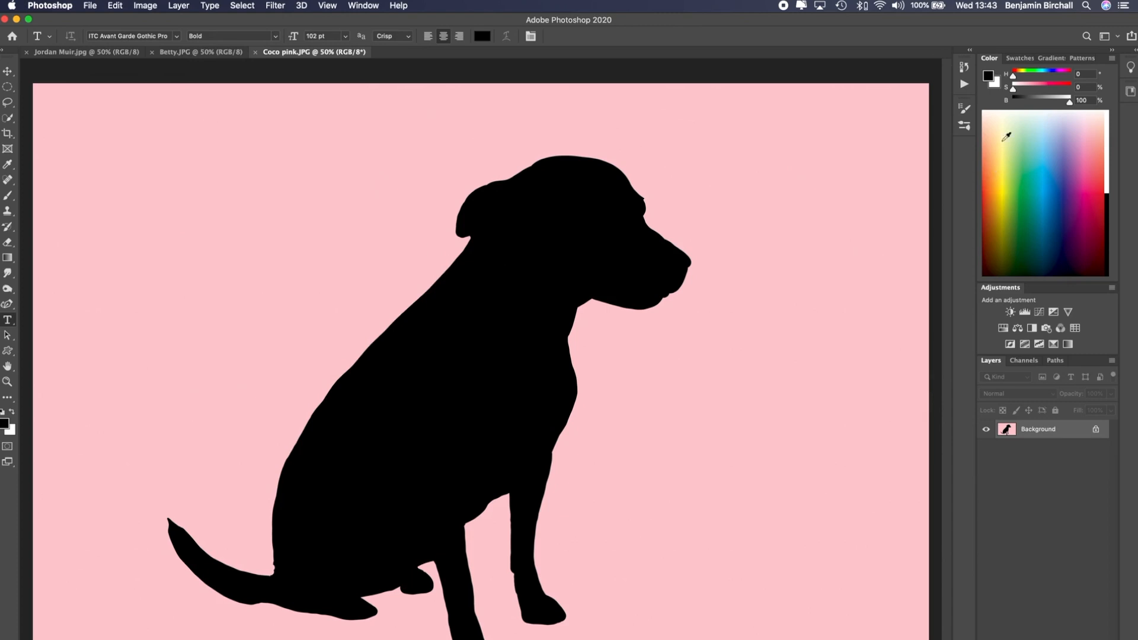
# Reopen the Actions panel and create a new action set named Watermarks
pyautogui.click(966, 67)
pyautogui.click(798, 61)
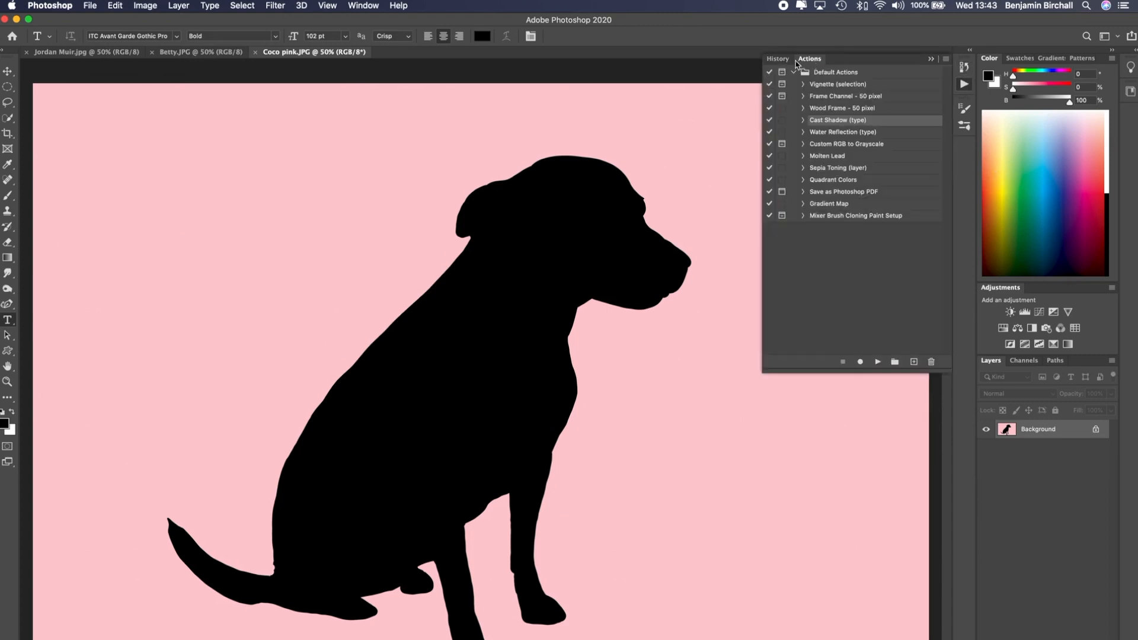
pyautogui.click(895, 362)
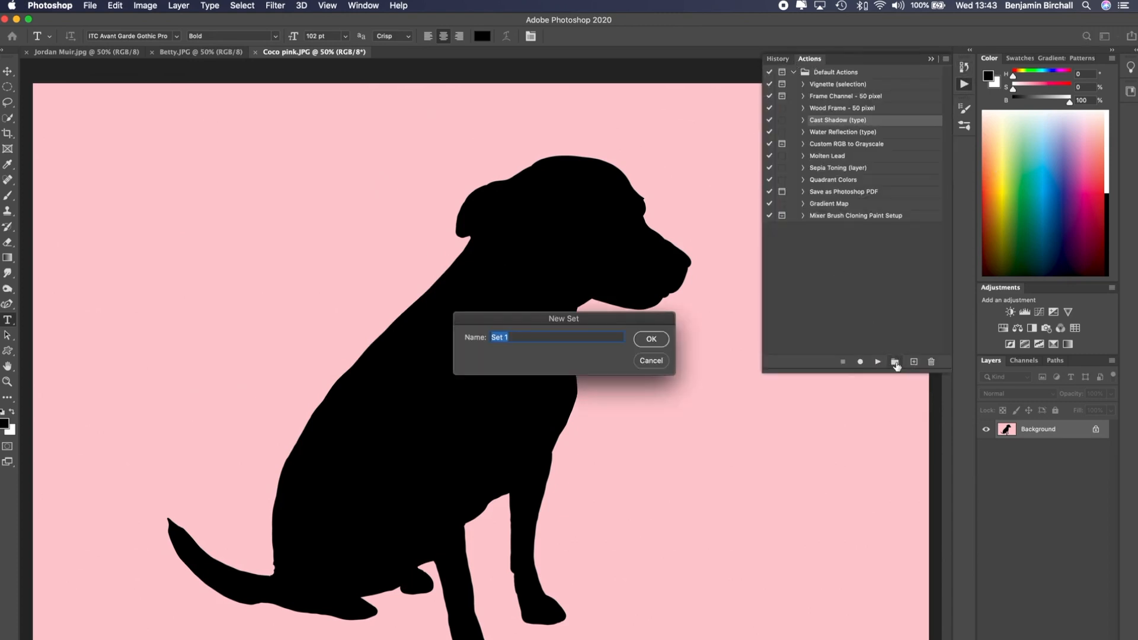
pyautogui.write('Watermarks')
pyautogui.press('Return')
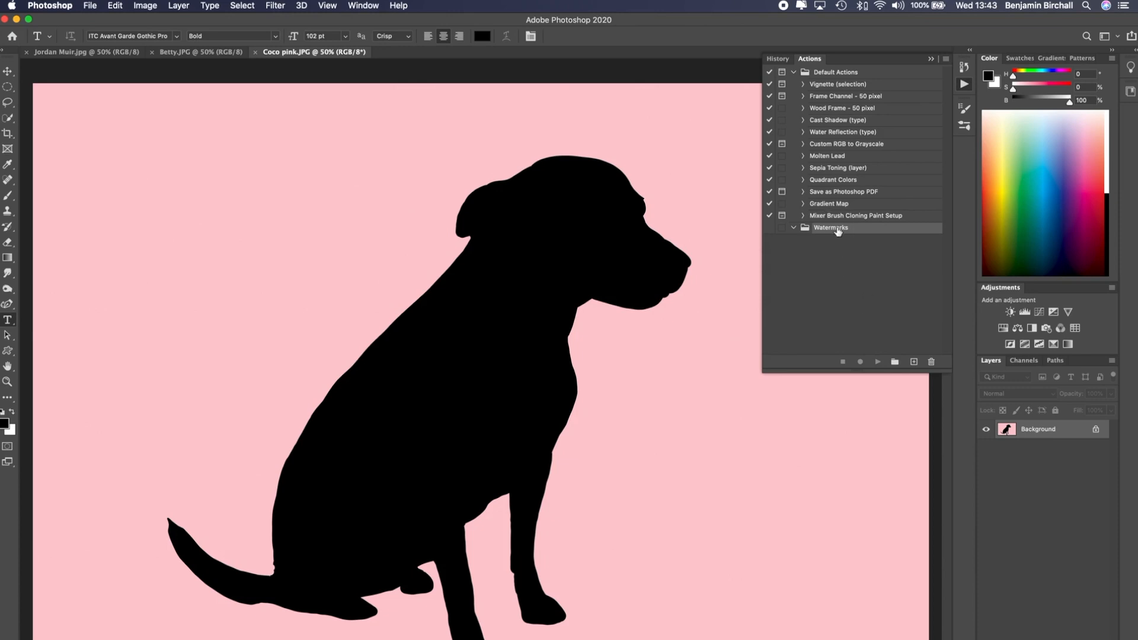
# Create a new action named Logo white in the Watermarks set with no function key and start recording
pyautogui.click(794, 72)
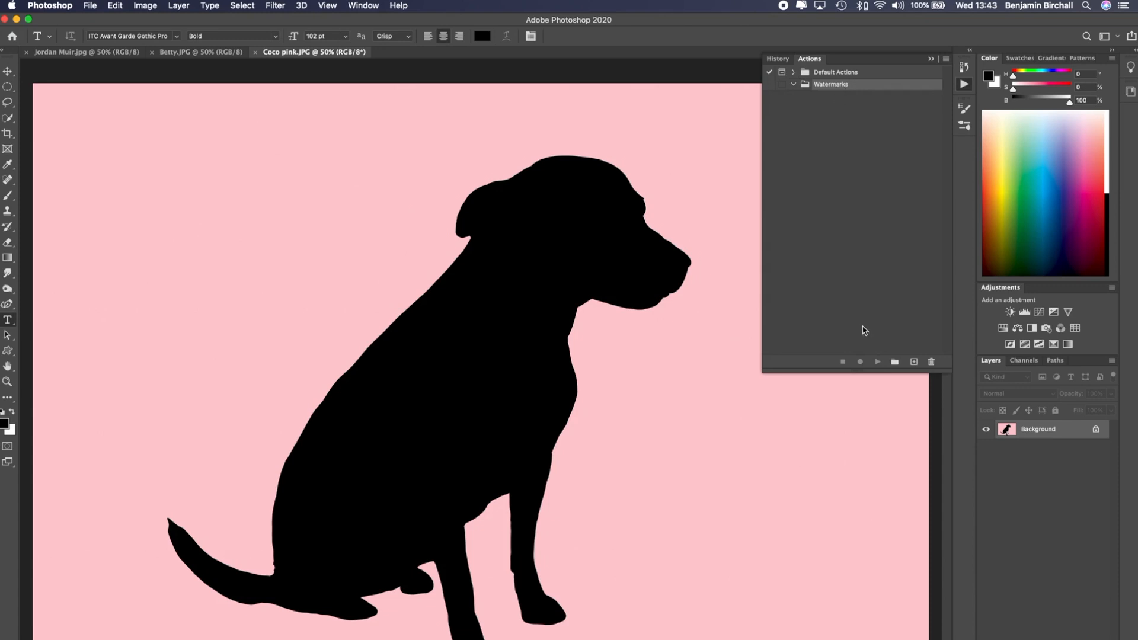
pyautogui.click(914, 362)
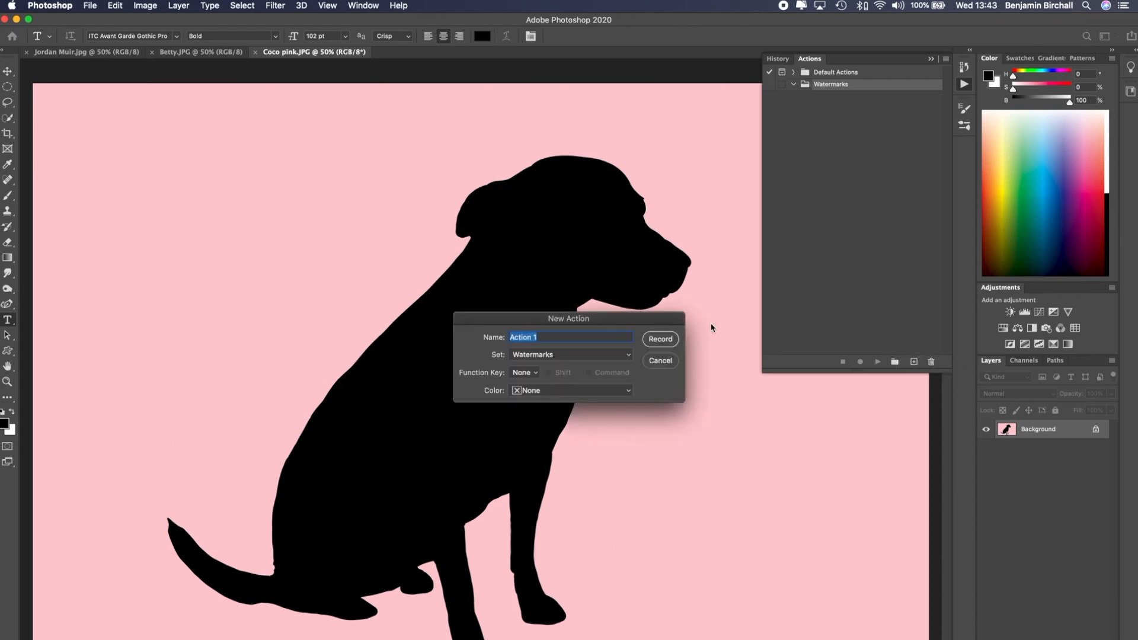
pyautogui.write('Logo white')
pyautogui.click(537, 372)
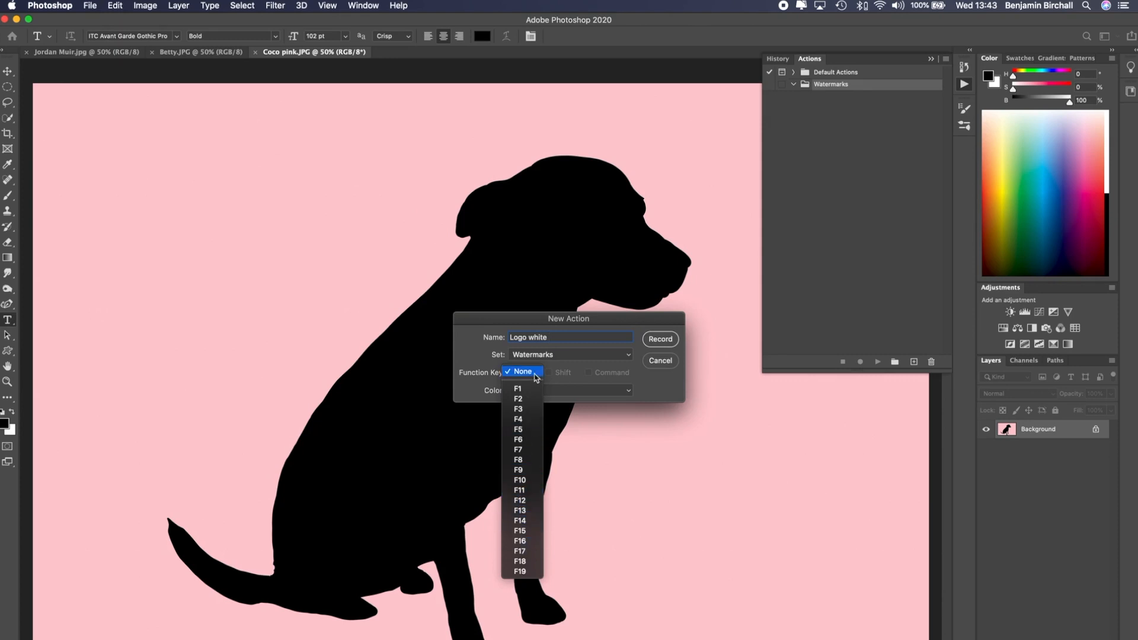
pyautogui.click(533, 372)
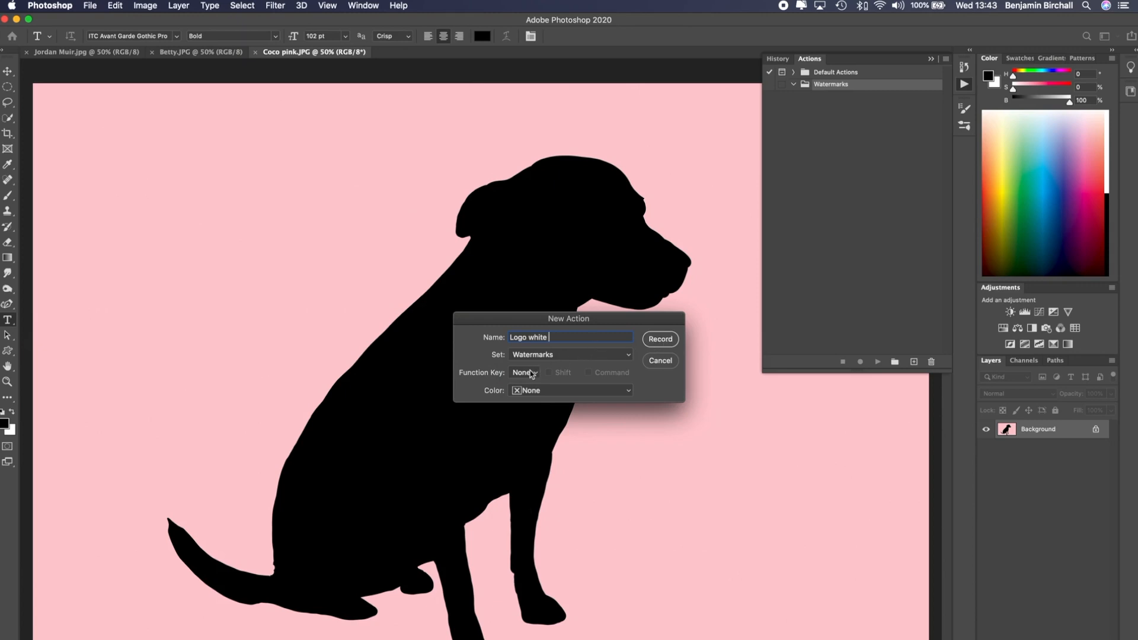
pyautogui.click(660, 339)
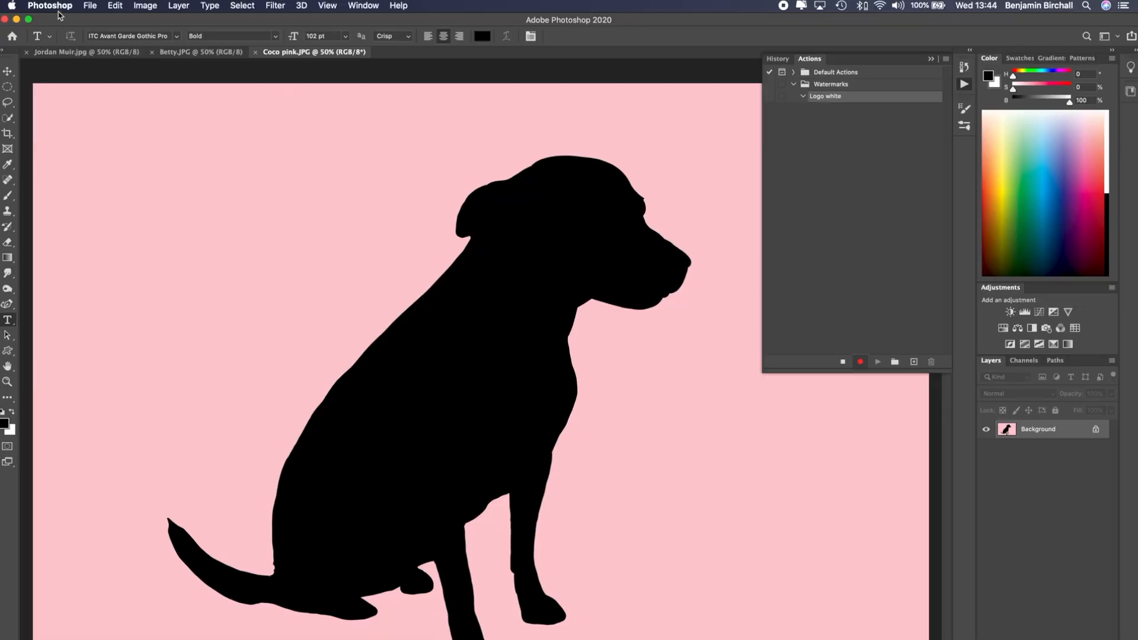
# Place the Transparent-PNG.png logo file into the image as an embedded layer
pyautogui.click(90, 6)
pyautogui.click(148, 234)
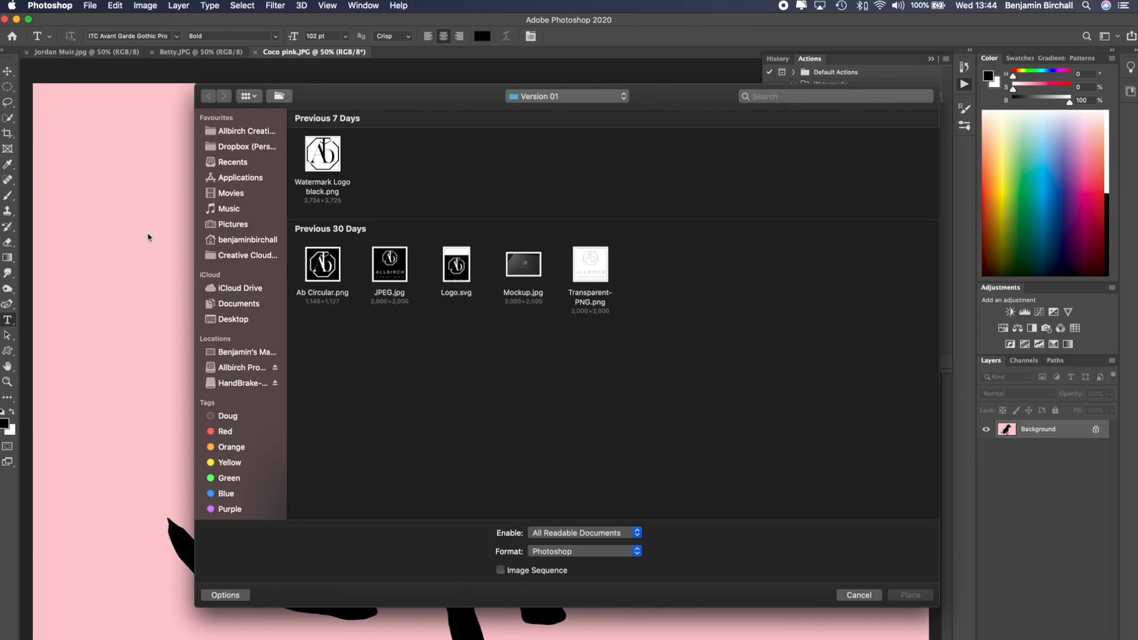
pyautogui.click(594, 276)
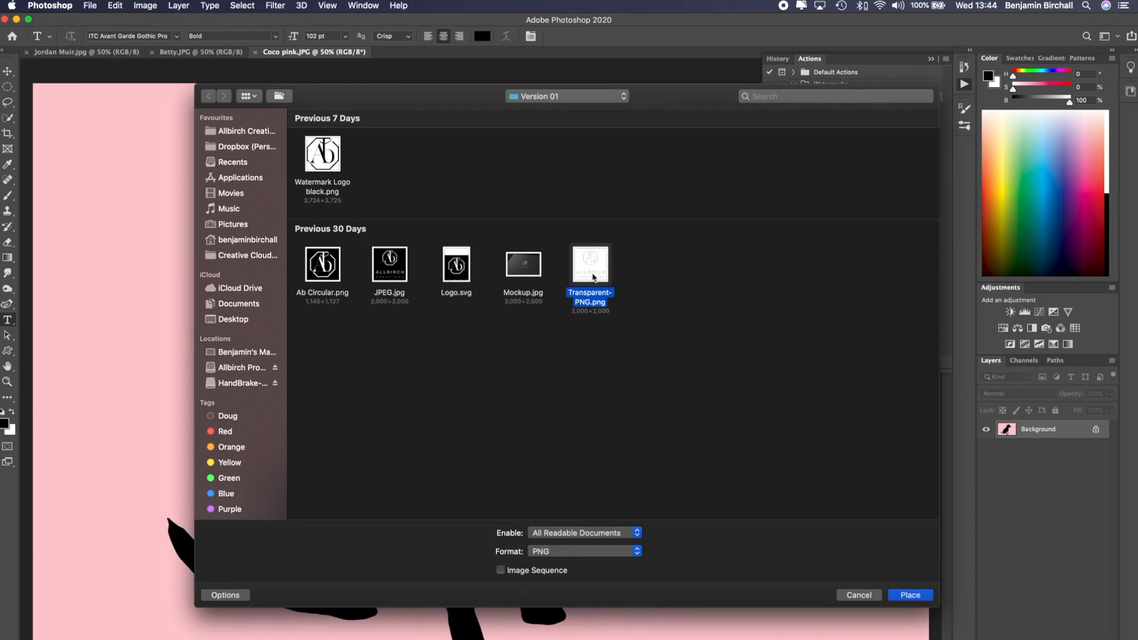
pyautogui.click(909, 596)
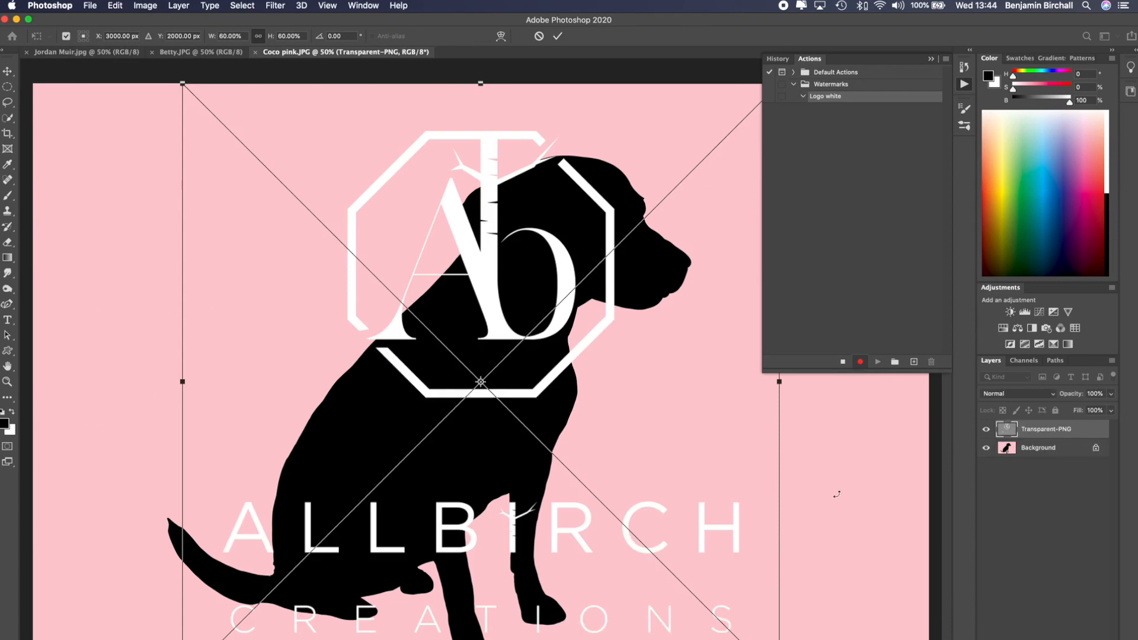
# Convert the placed logo layer to a Smart Object
pyautogui.rightClick(1095, 432)
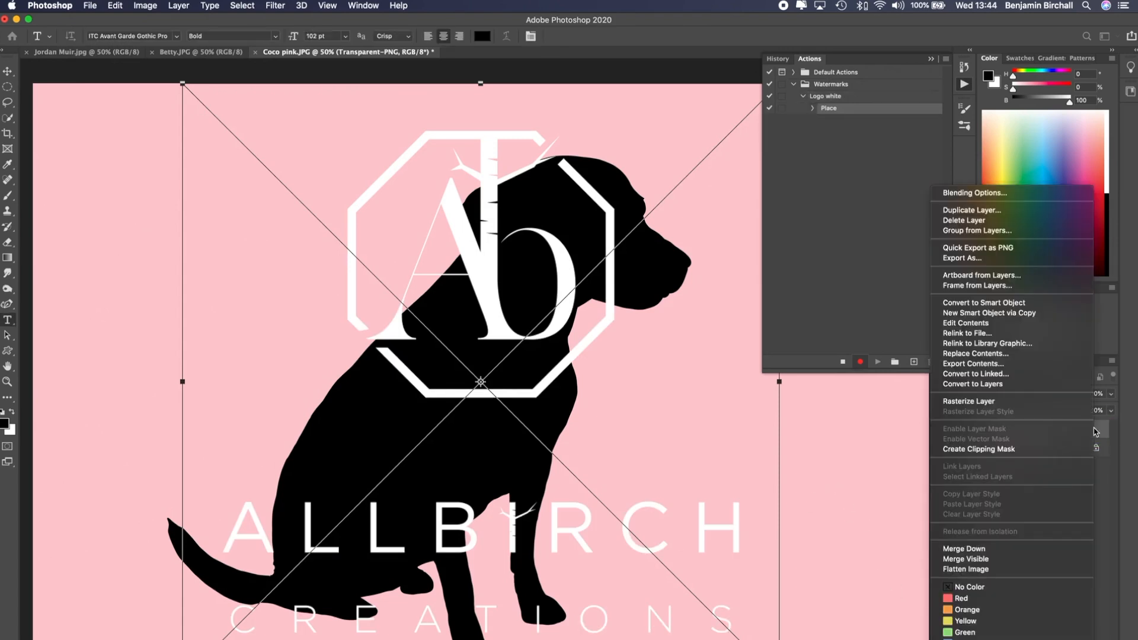
pyautogui.click(988, 303)
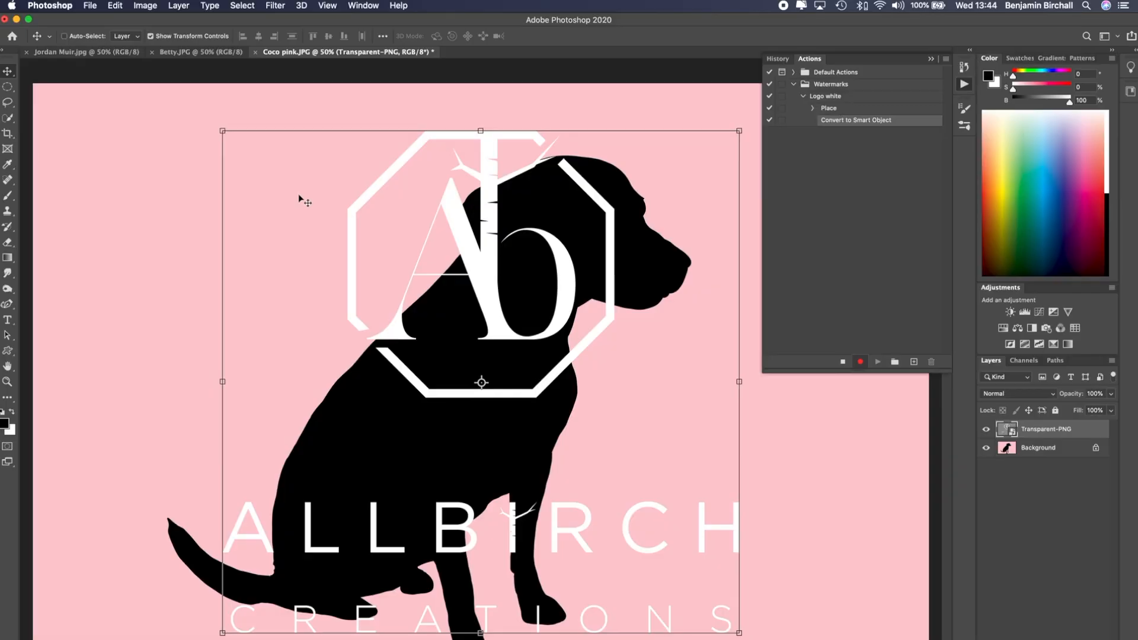
# Scale the logo down from its corner to about 15% of its size
pyautogui.moveTo(223, 131); pyautogui.dragTo(685, 536)
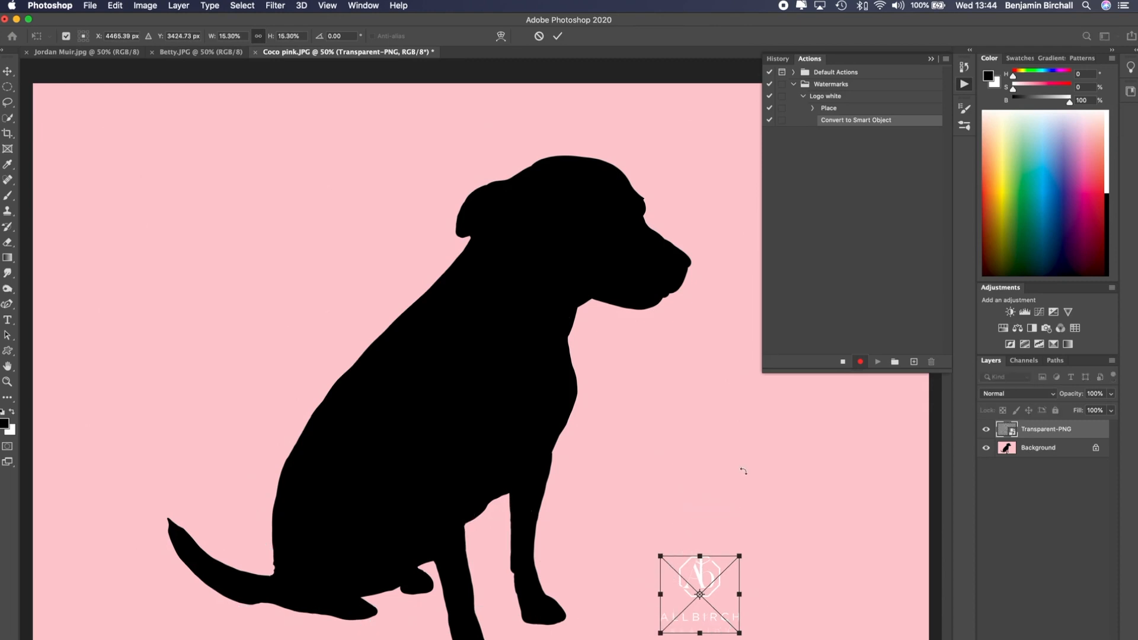
# Turn the Background into a regular unlocked layer named Background
pyautogui.click(1044, 448)
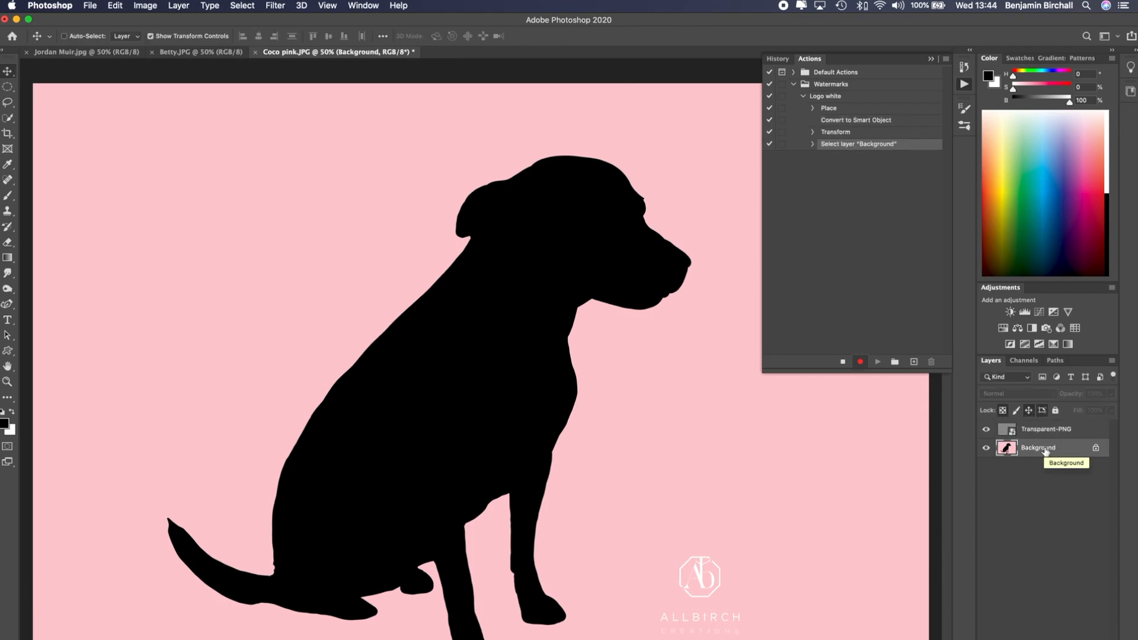
pyautogui.doubleClick(1045, 451)
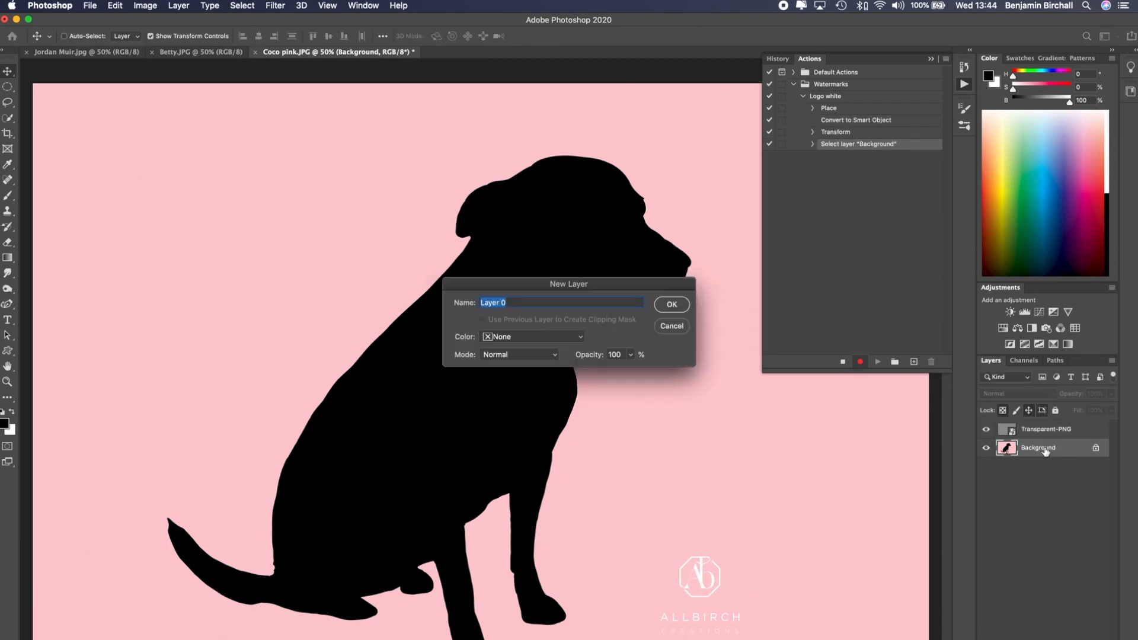
pyautogui.write('Background')
pyautogui.press('Return')
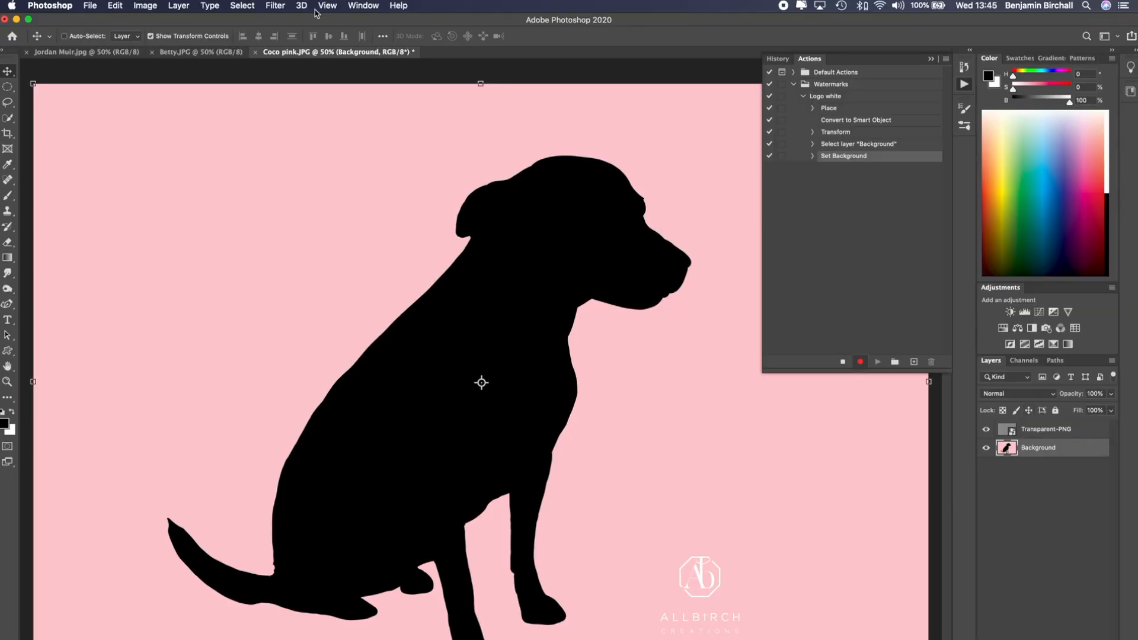
# Select all layers and align their right edges and bottom edges to place the logo in the bottom right corner
pyautogui.click(242, 6)
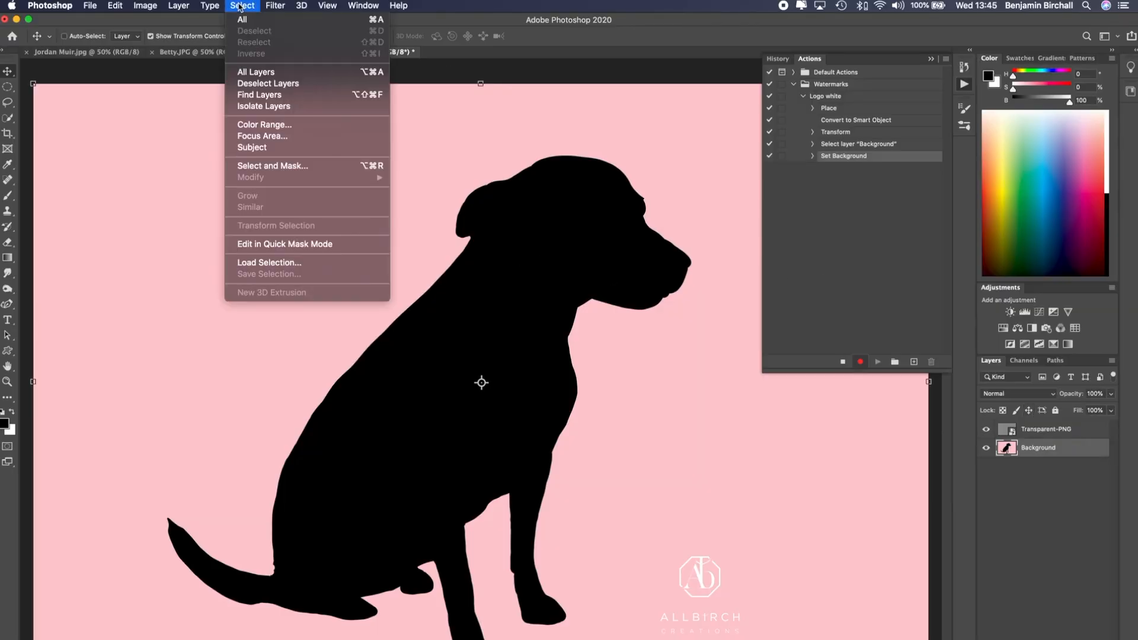
pyautogui.click(279, 73)
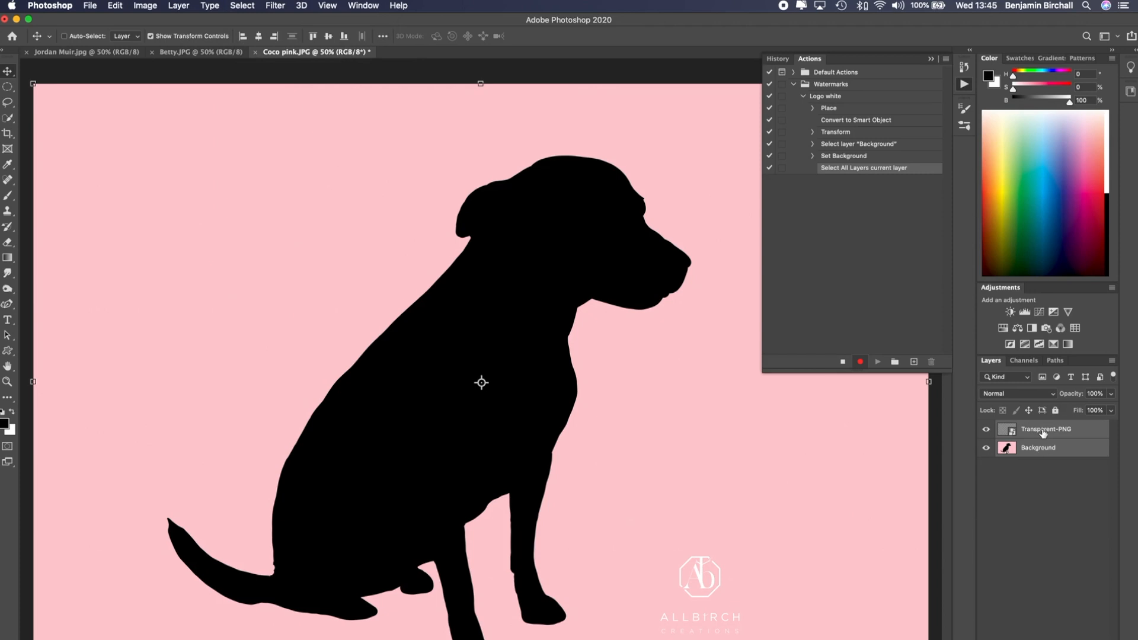
pyautogui.click(275, 39)
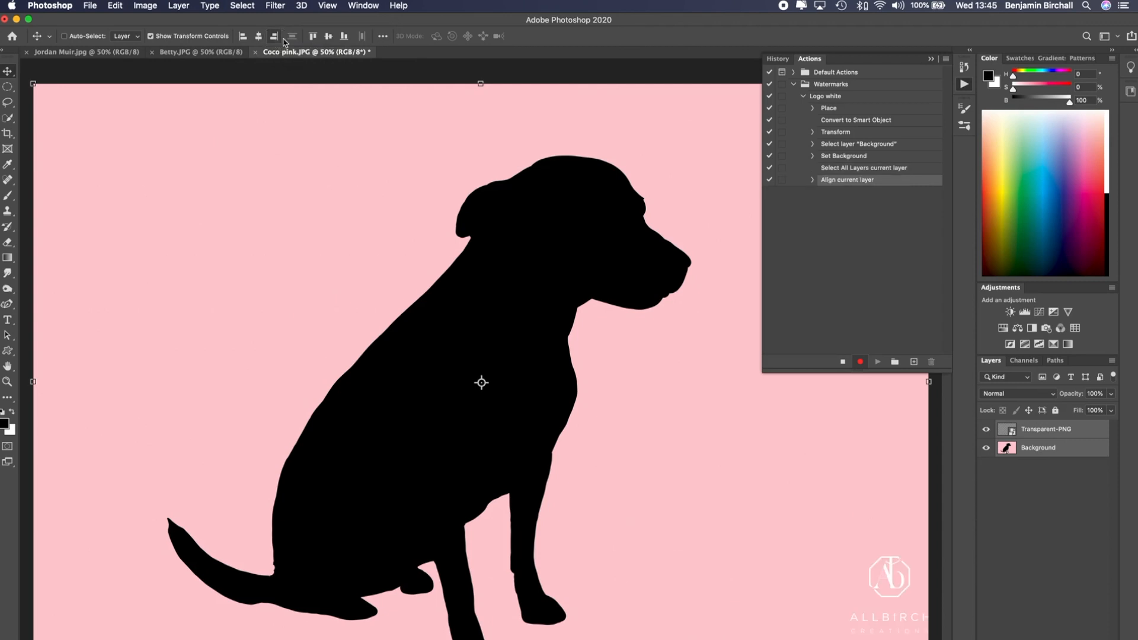
pyautogui.click(344, 38)
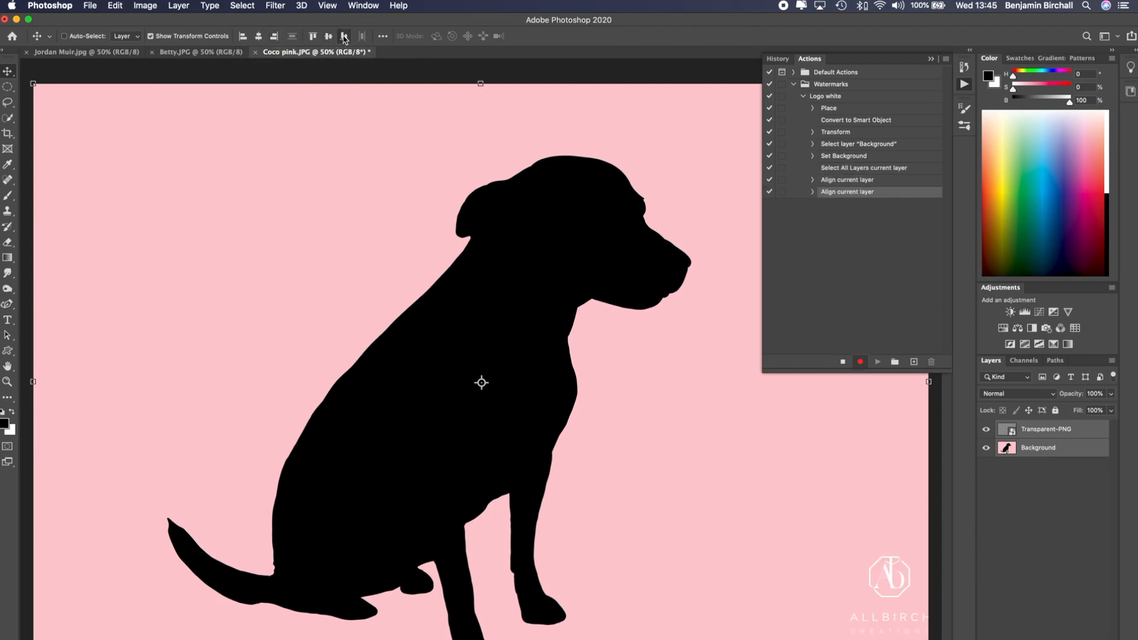
# Nudge the logo slightly up and left from the corner, then stop recording the action
pyautogui.click(1053, 432)
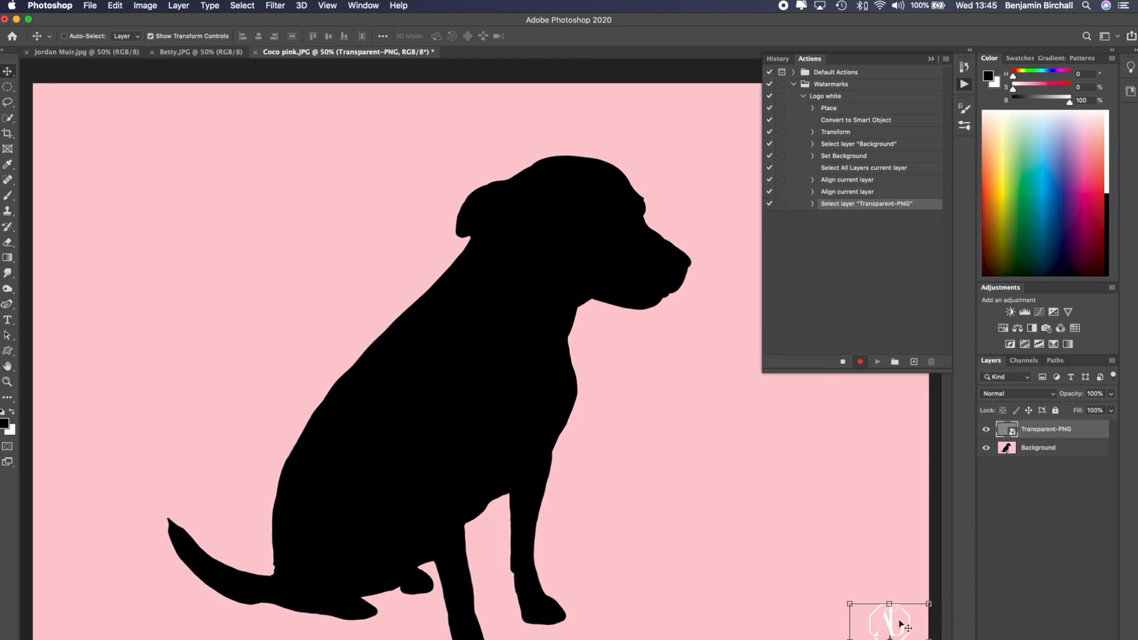
pyautogui.click(880, 627)
pyautogui.moveTo(879, 623); pyautogui.dragTo(864, 611)
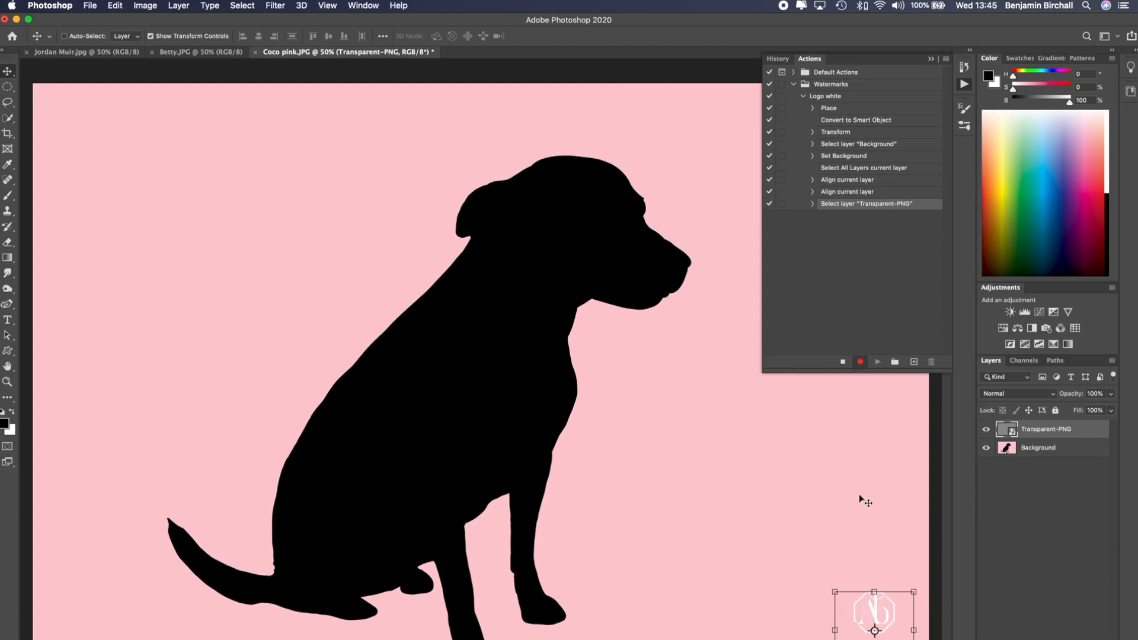
pyautogui.click(843, 362)
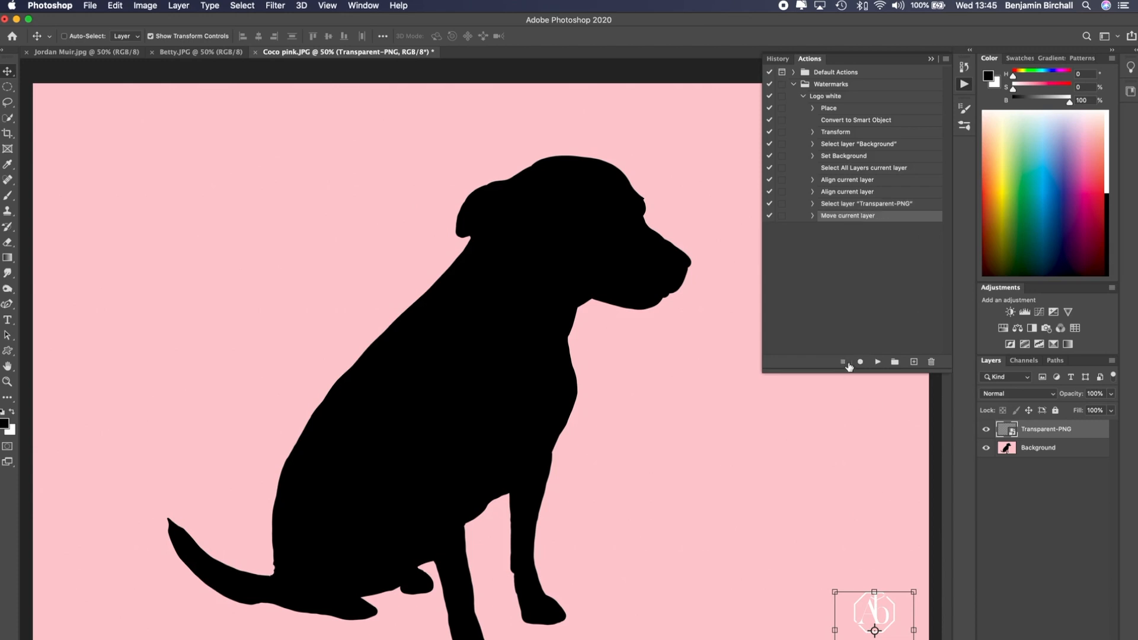
# Run the Logo white action on the Betty.JPG image to watermark it
pyautogui.click(804, 97)
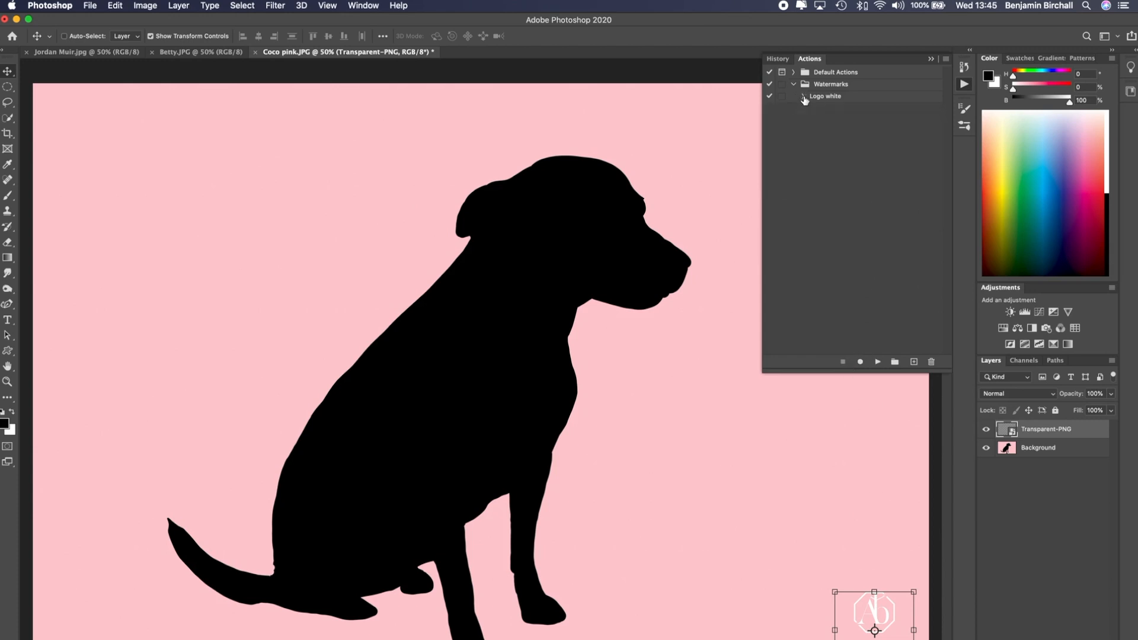
pyautogui.click(827, 99)
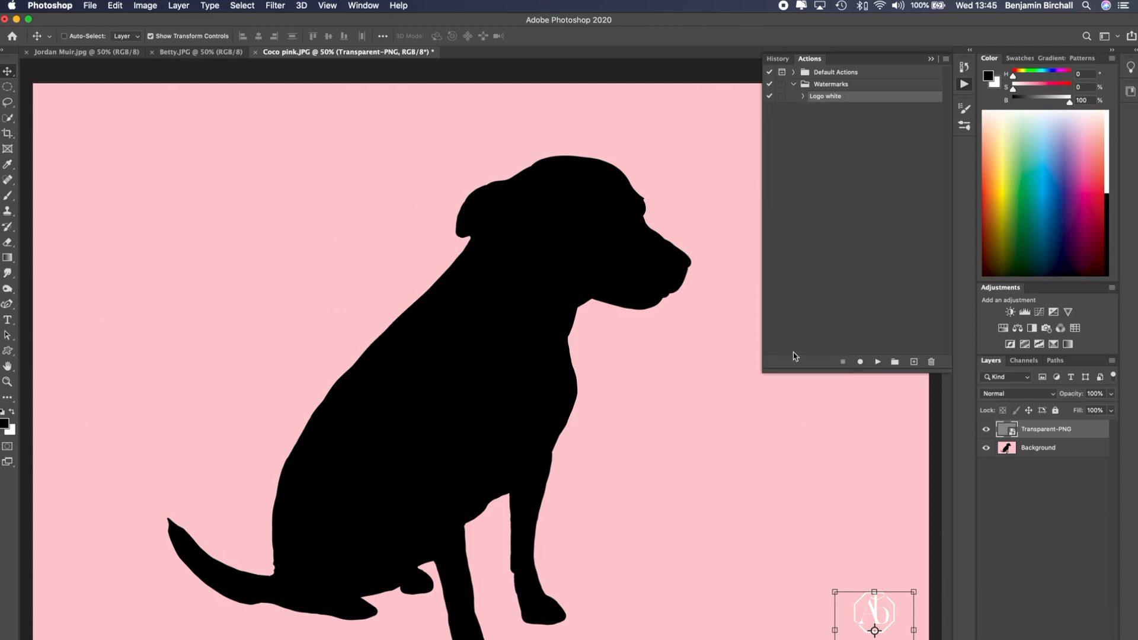
pyautogui.click(932, 59)
pyautogui.click(205, 55)
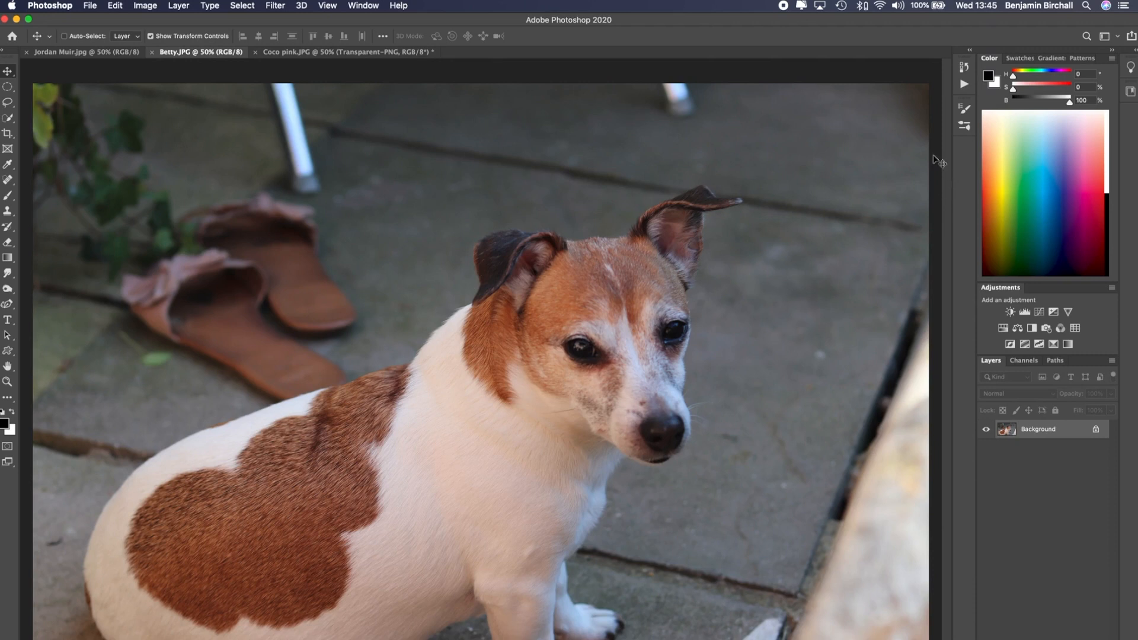
pyautogui.click(964, 67)
pyautogui.click(809, 60)
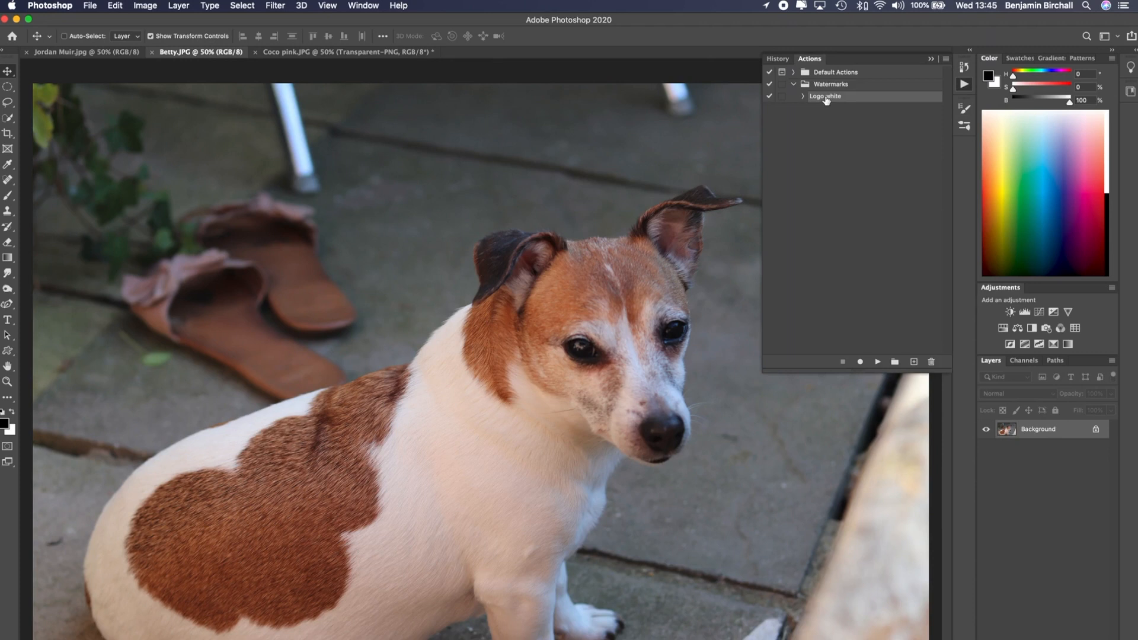
pyautogui.click(804, 97)
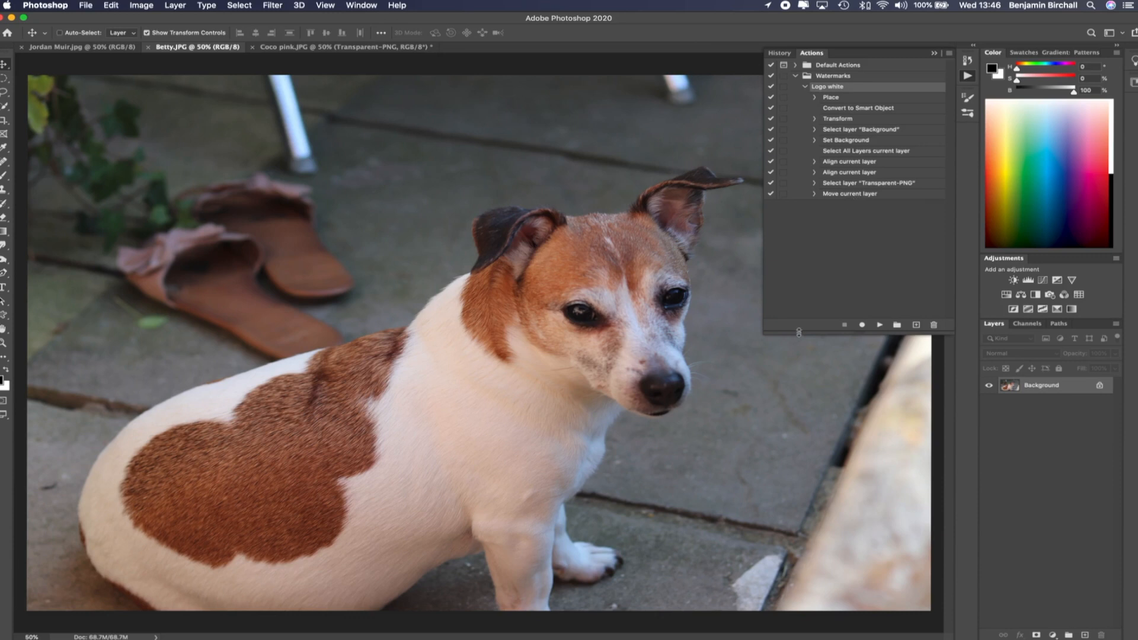
pyautogui.click(881, 325)
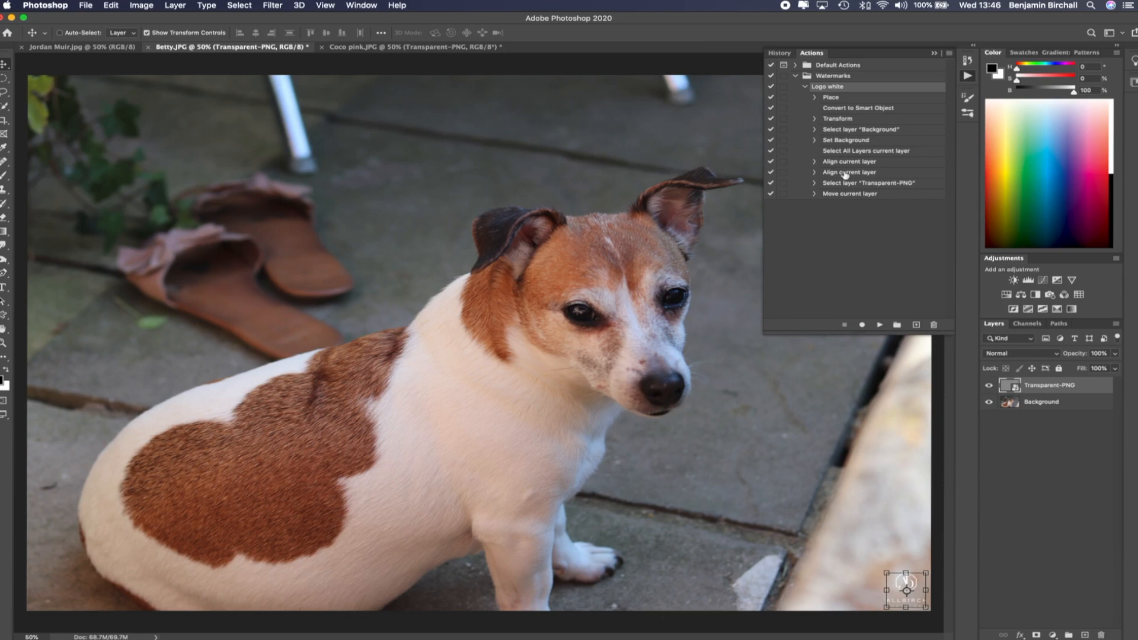
# Revert the Coco pink image to its original unwatermarked state
pyautogui.click(935, 54)
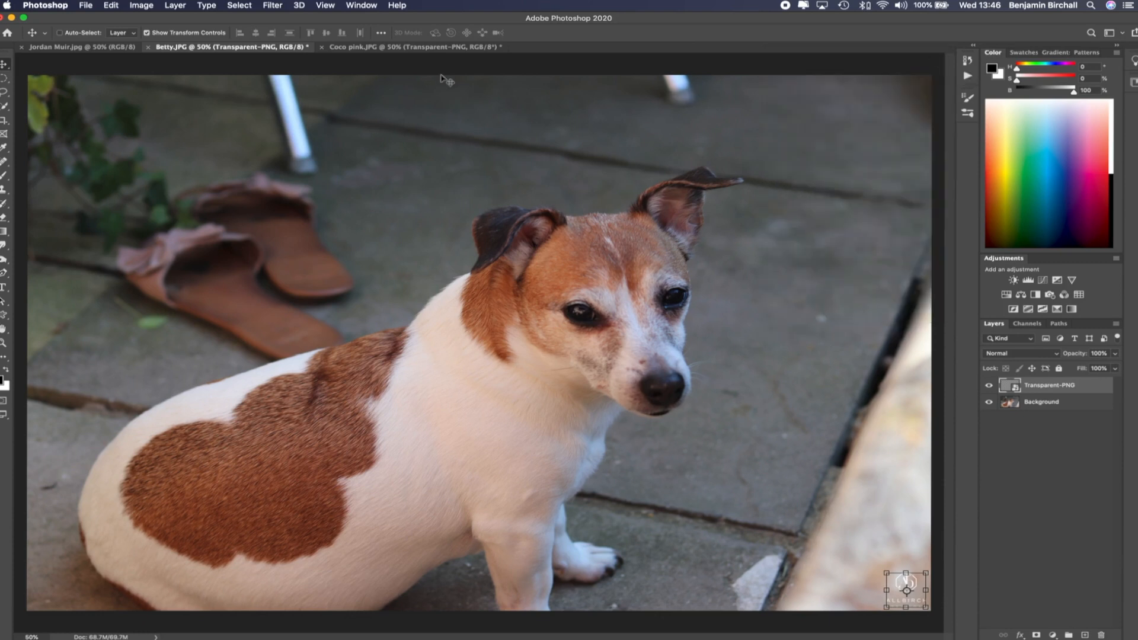
pyautogui.click(354, 49)
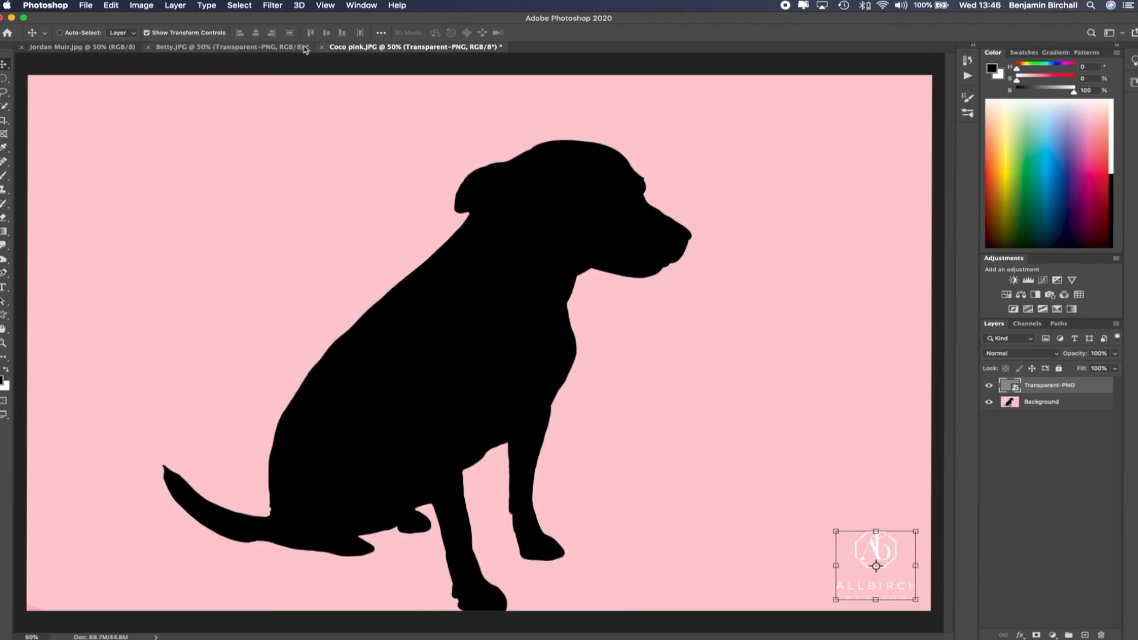
pyautogui.press('super+z')
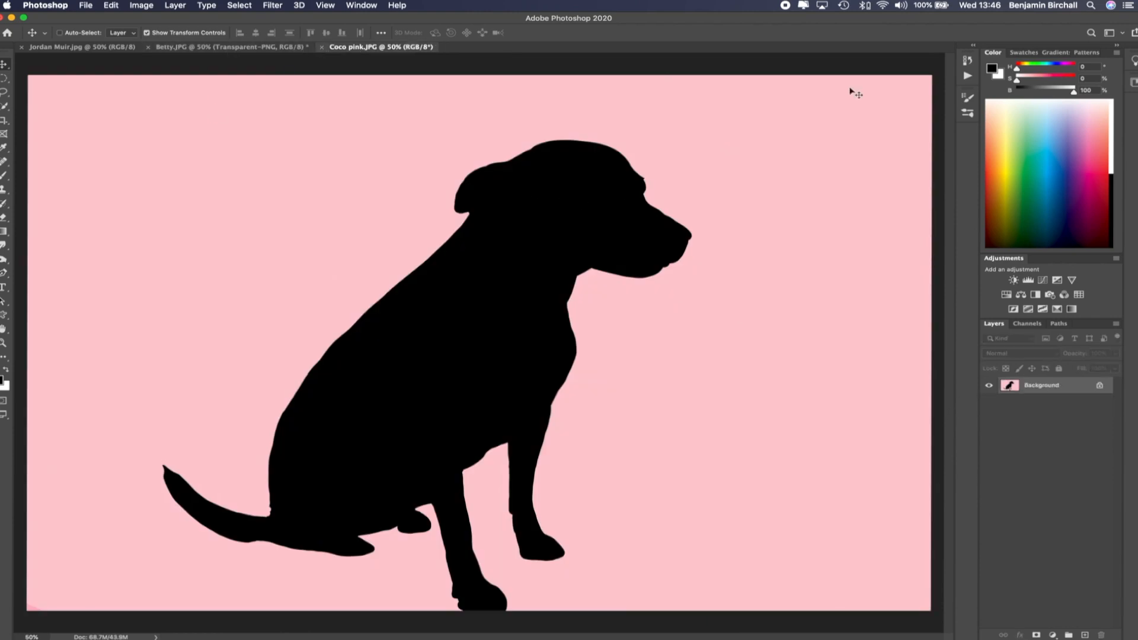
# Create a new action named Logo BLACK LEFT in the Watermarks set and start recording
pyautogui.click(968, 59)
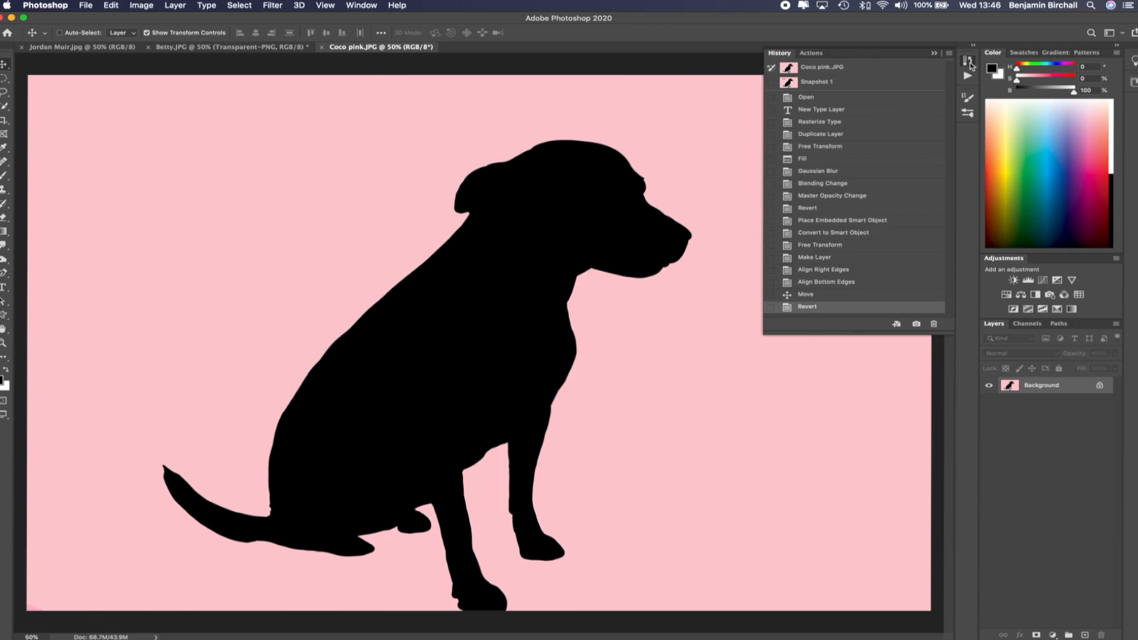
pyautogui.click(809, 53)
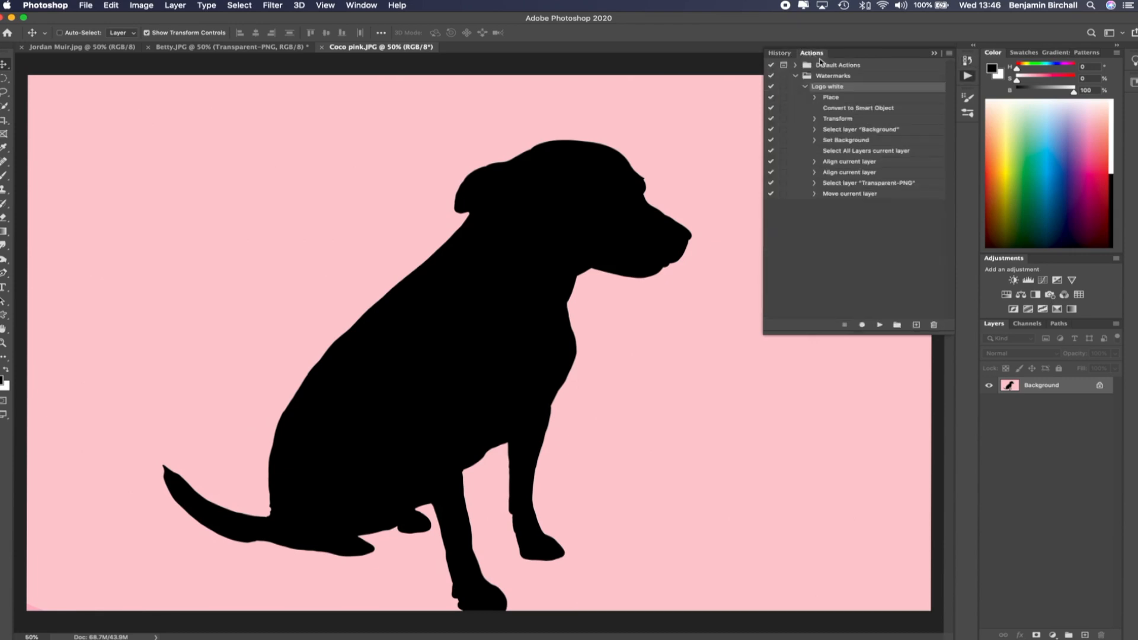
pyautogui.click(805, 87)
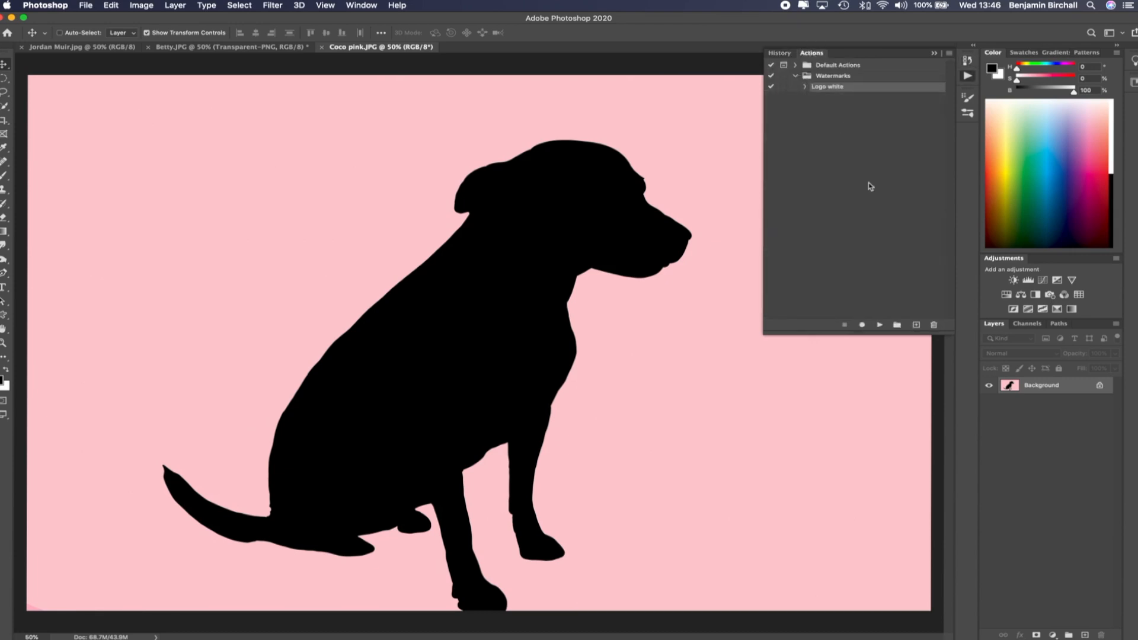
pyautogui.click(915, 326)
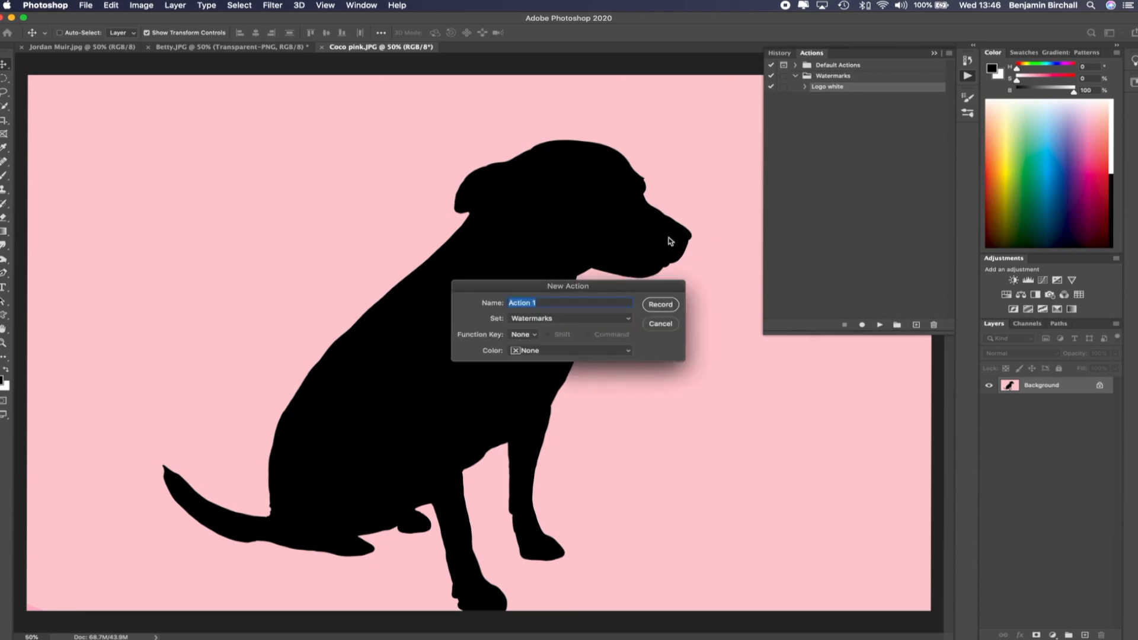
pyautogui.write('Log')
pyautogui.press('BackSpace')
pyautogui.press('BackSpace')
pyautogui.press('BackSpace')
pyautogui.press('BackSpace')
pyautogui.press('BackSpace')
pyautogui.write('BLACK')
pyautogui.click(662, 306)
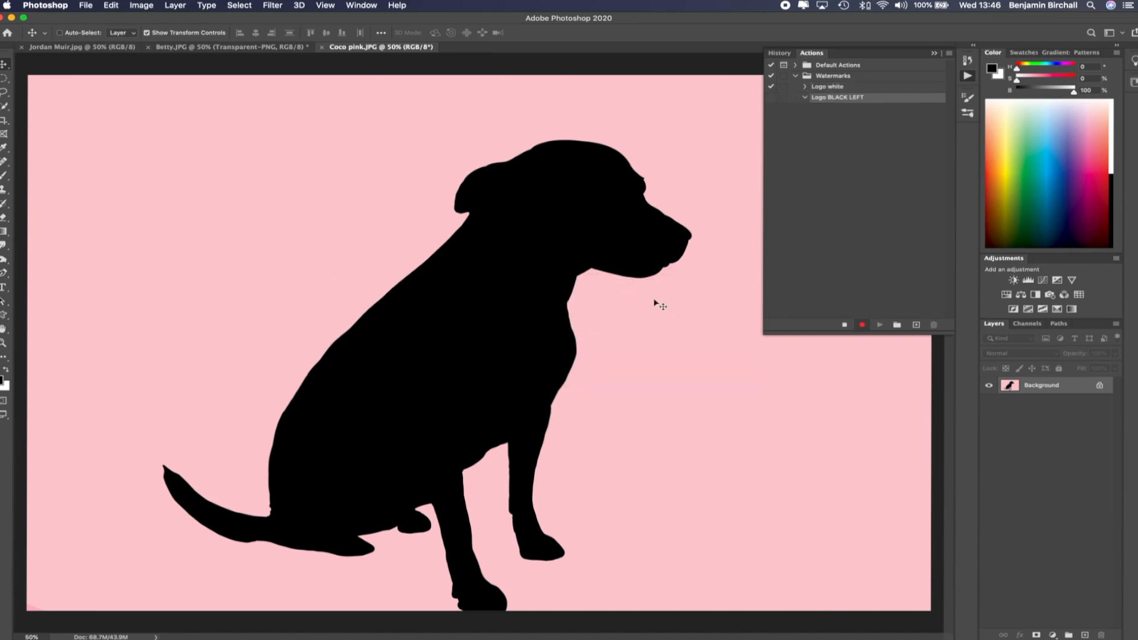
# Place the Watermark Logo black.png file from the Version 02 folder into the image
pyautogui.click(86, 6)
pyautogui.click(154, 212)
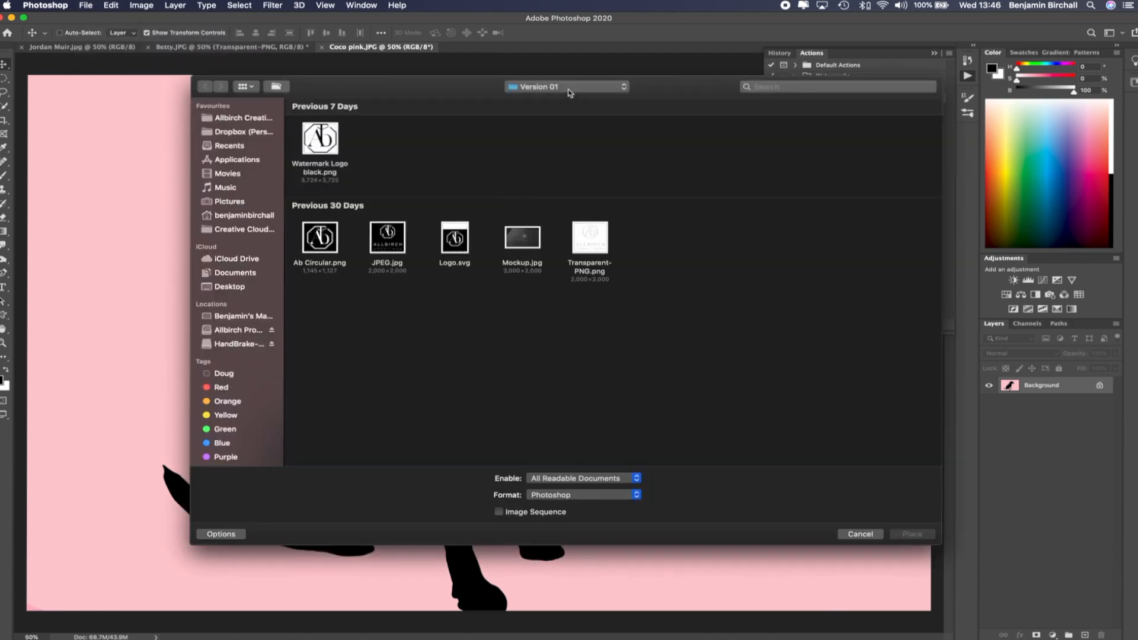
pyautogui.click(566, 87)
pyautogui.click(566, 89)
pyautogui.click(236, 331)
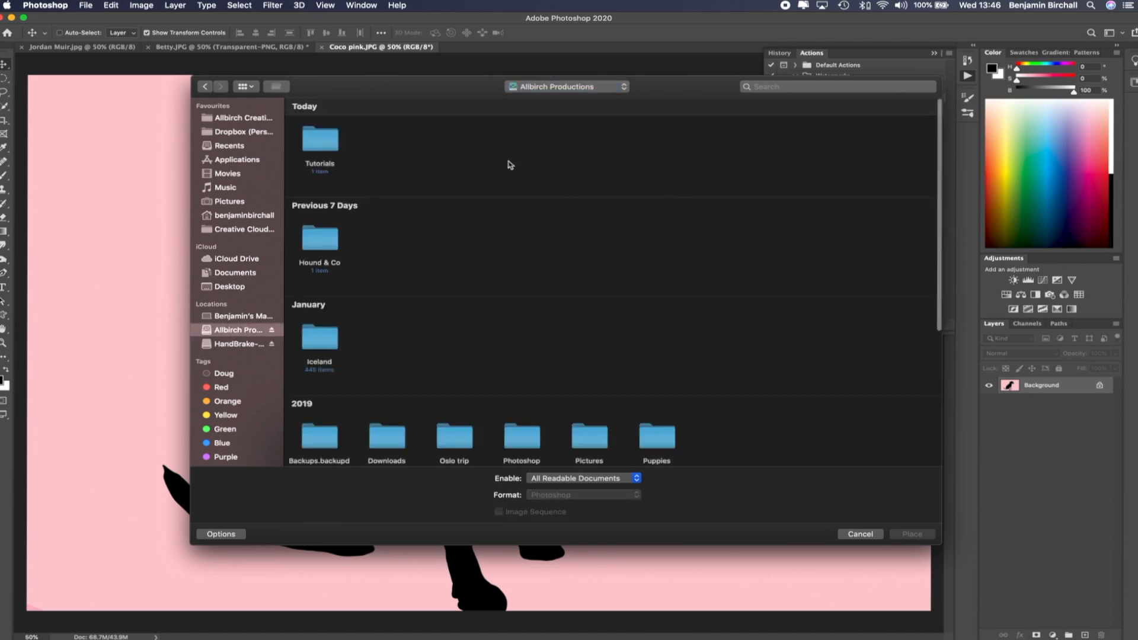
pyautogui.doubleClick(328, 147)
pyautogui.doubleClick(328, 146)
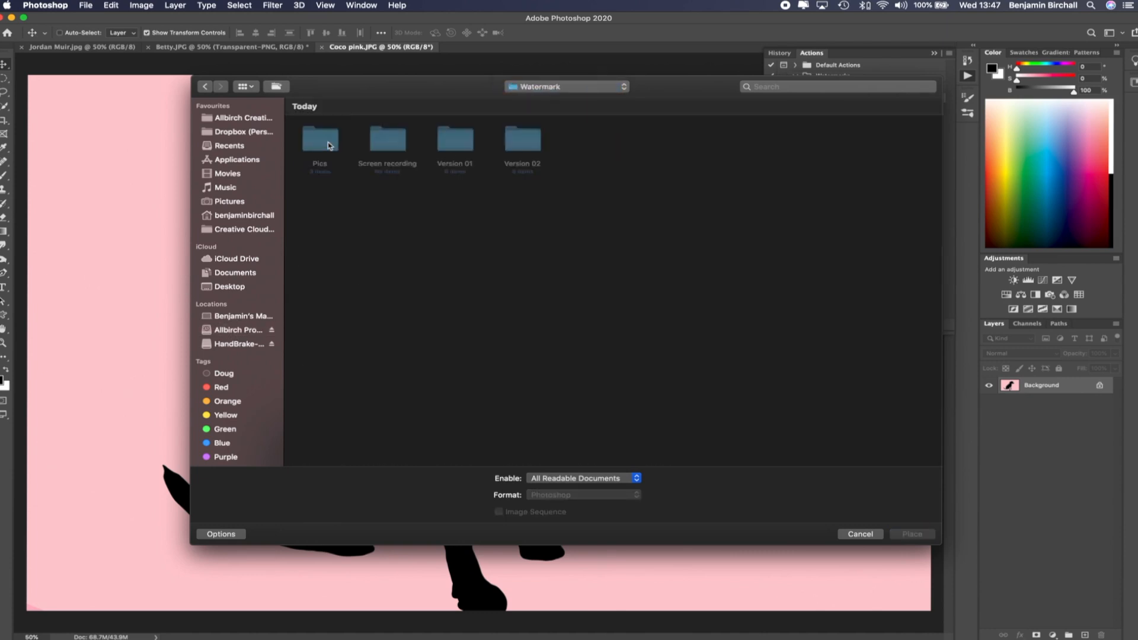
pyautogui.doubleClick(515, 146)
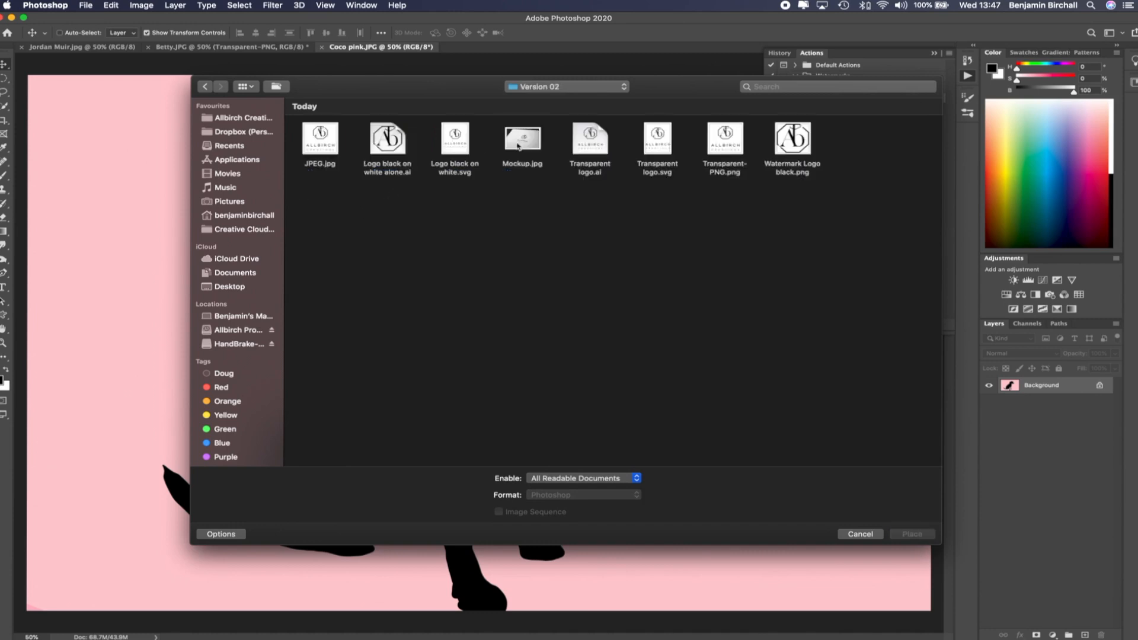
pyautogui.click(792, 145)
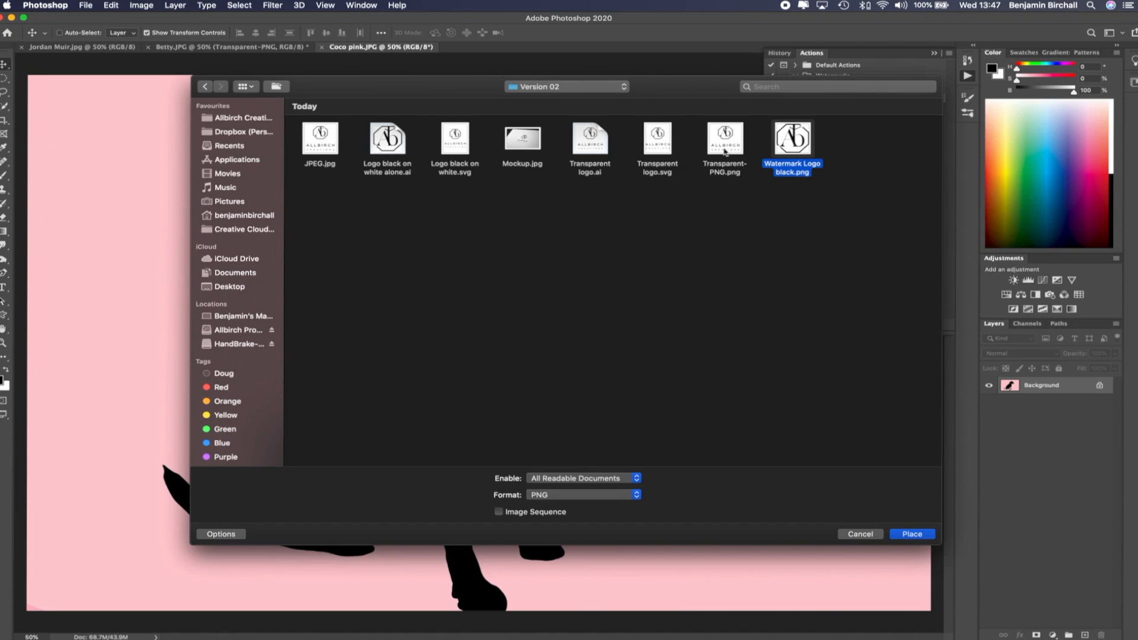
pyautogui.click(912, 534)
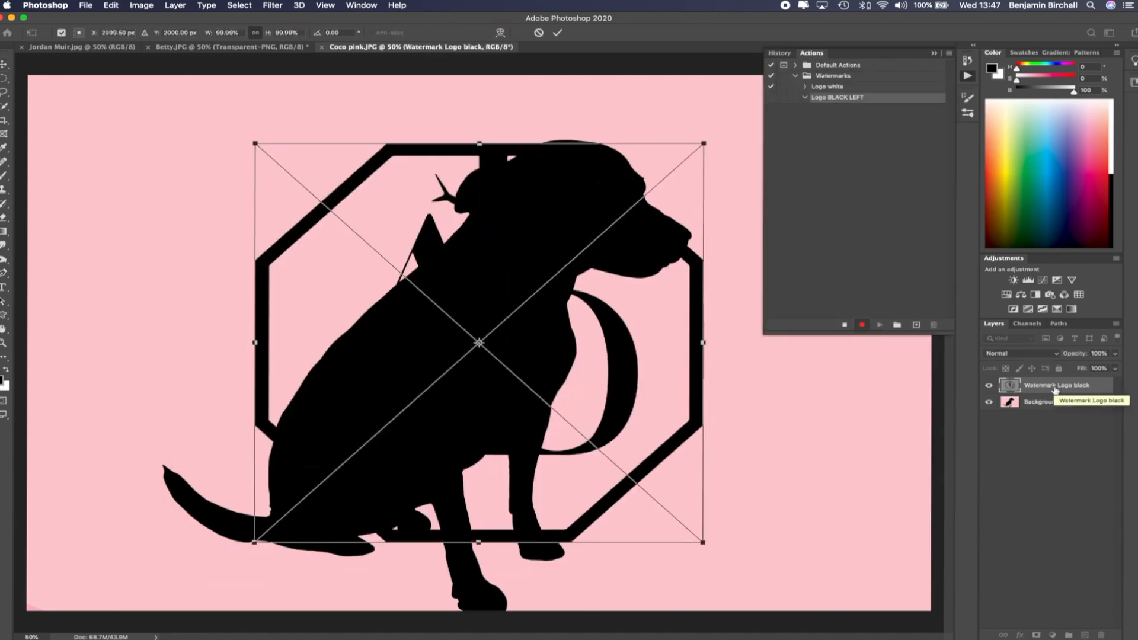
# Convert the logo layer to a smart object and scale it down from its corner to about 18%
pyautogui.rightClick(1095, 387)
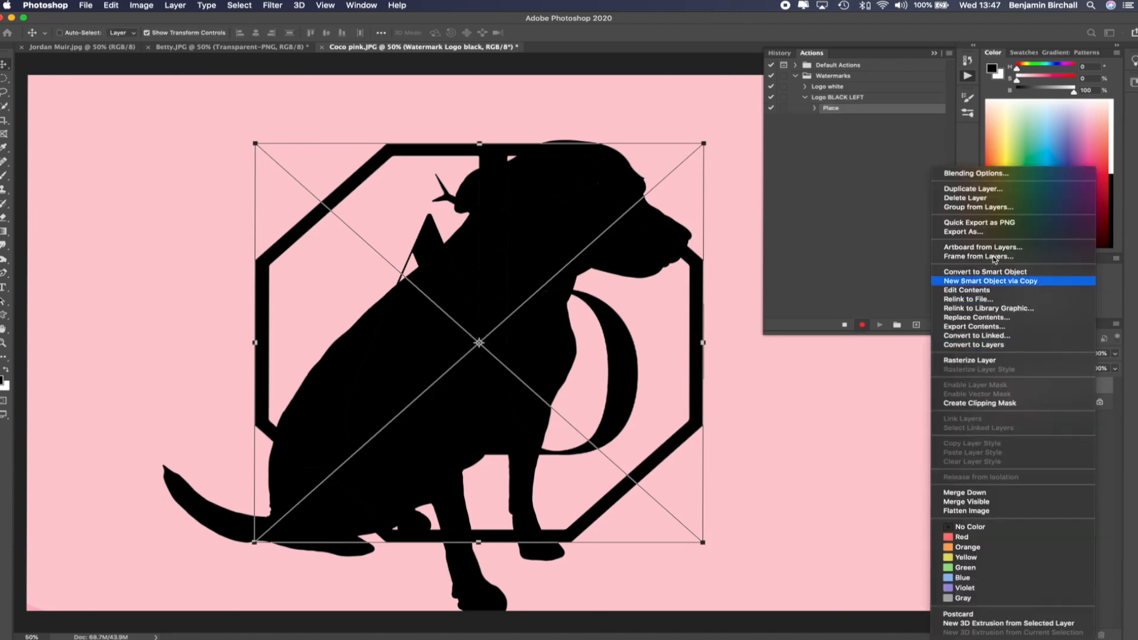
pyautogui.click(989, 271)
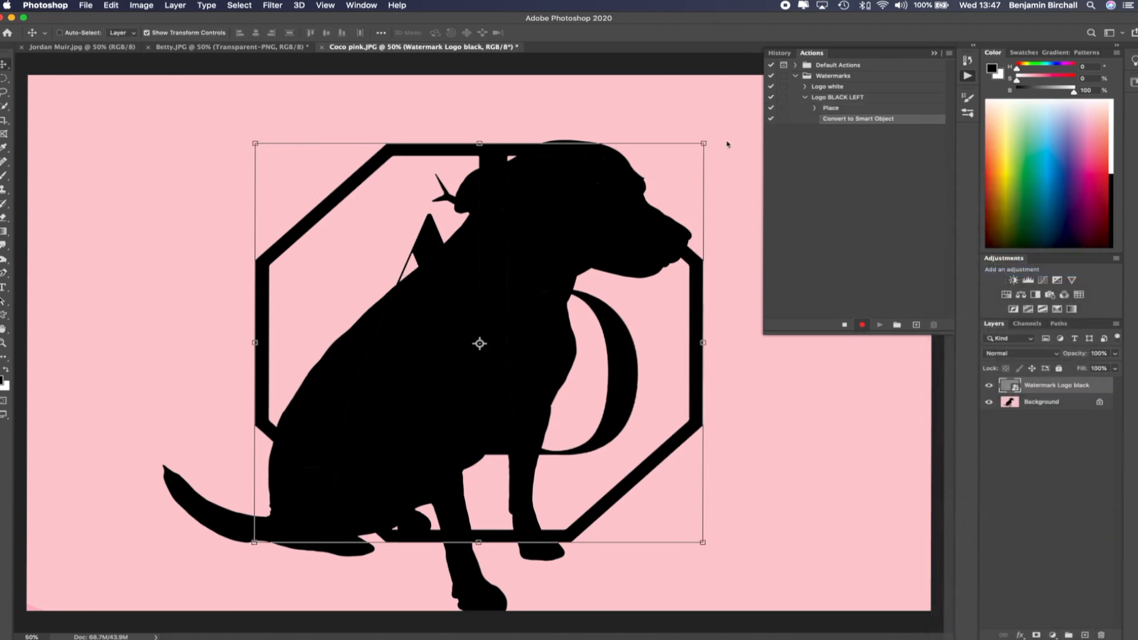
pyautogui.moveTo(704, 143); pyautogui.dragTo(336, 470)
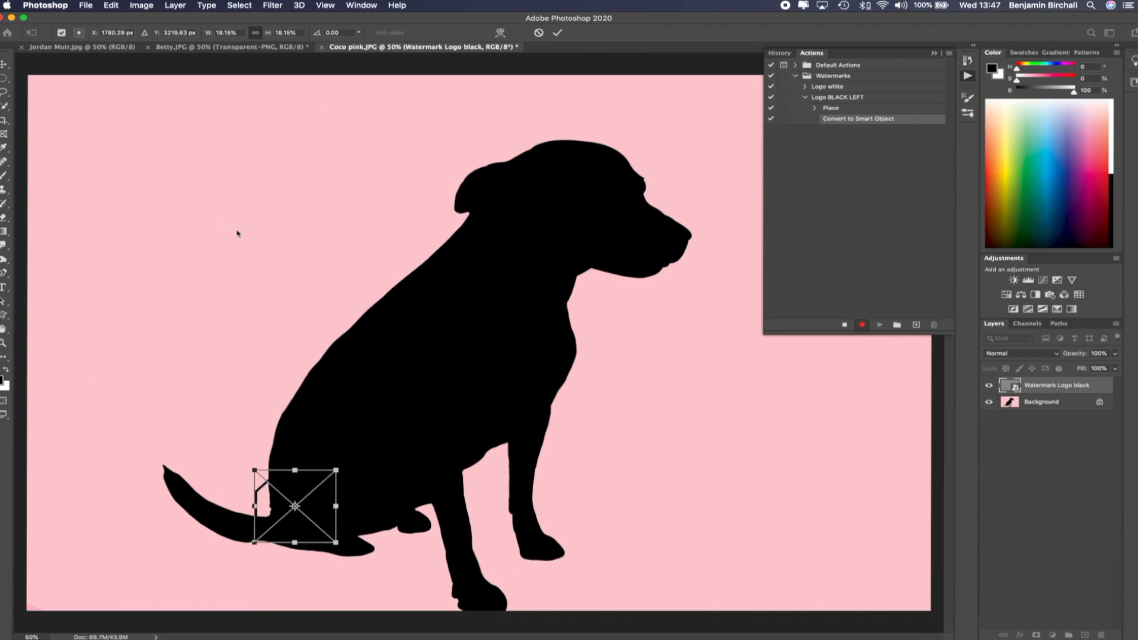
pyautogui.press('Return')
# Turn the Background into a regular unlocked layer named Background
pyautogui.click(1049, 403)
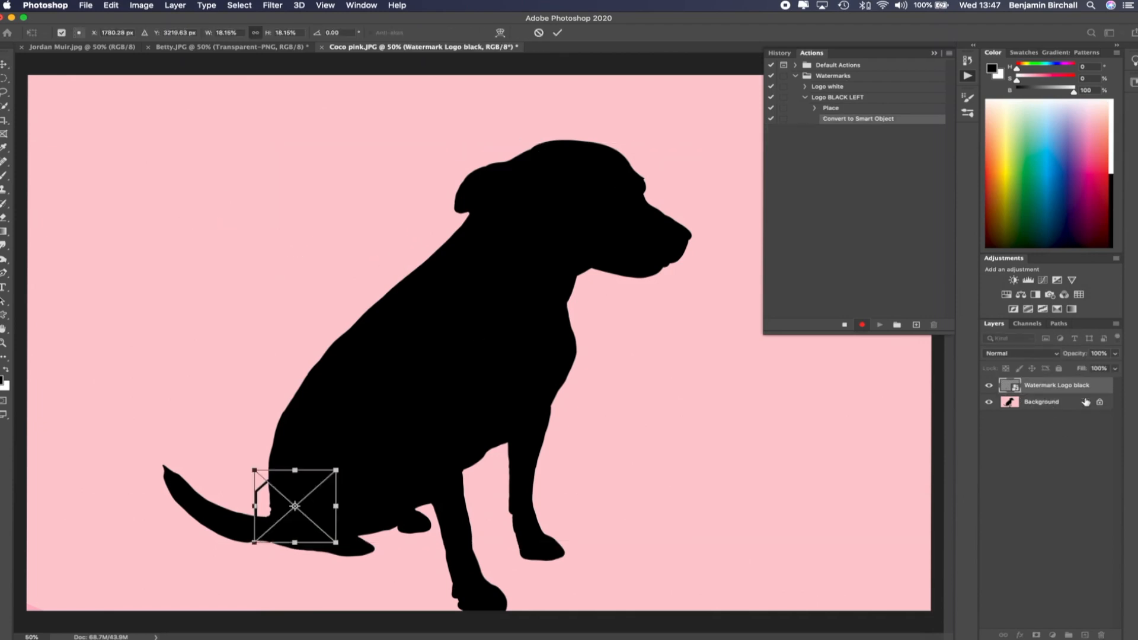
pyautogui.press('Return')
pyautogui.click(1049, 403)
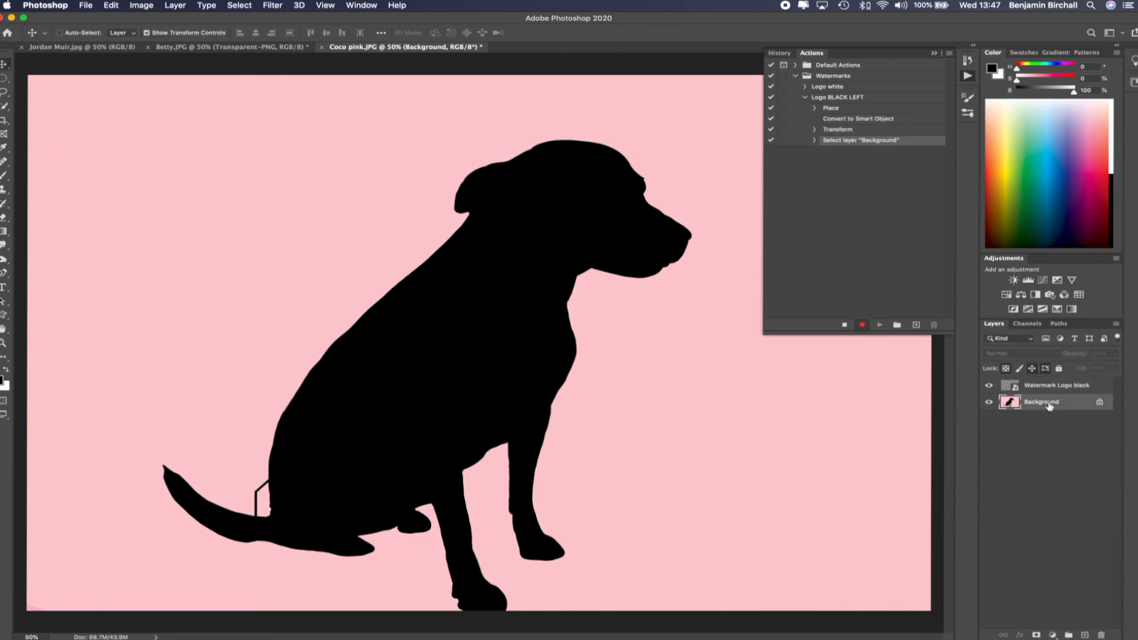
pyautogui.doubleClick(1049, 403)
pyautogui.write('Background')
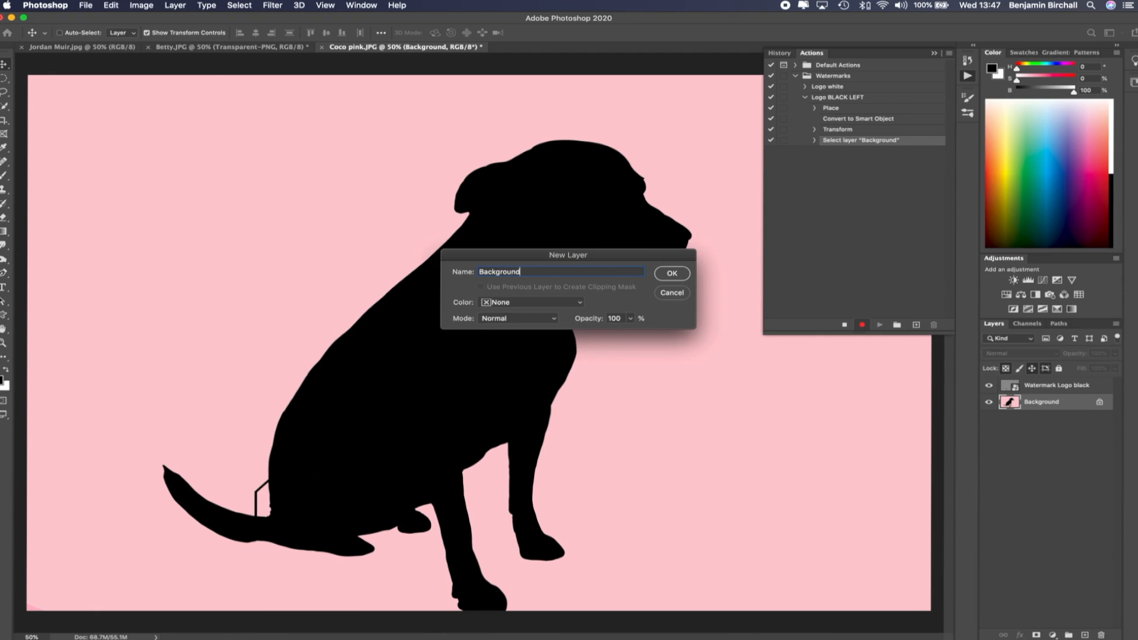
pyautogui.press('Return')
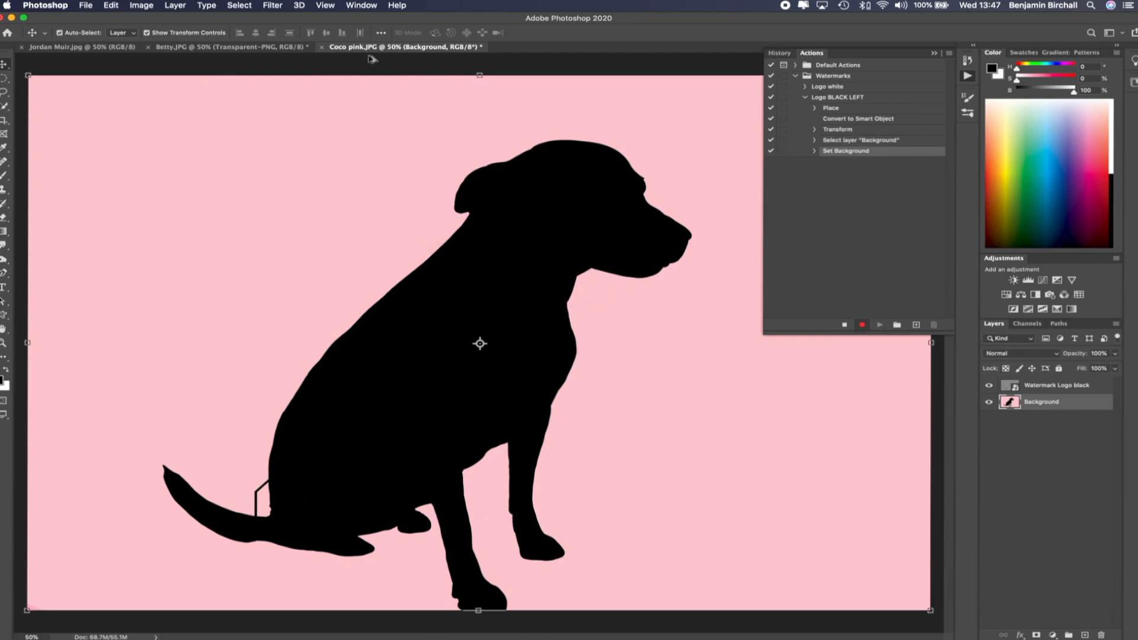
# Select all layers and align their left and bottom edges to put the logo in the bottom left corner
pyautogui.press('super+alt+a')
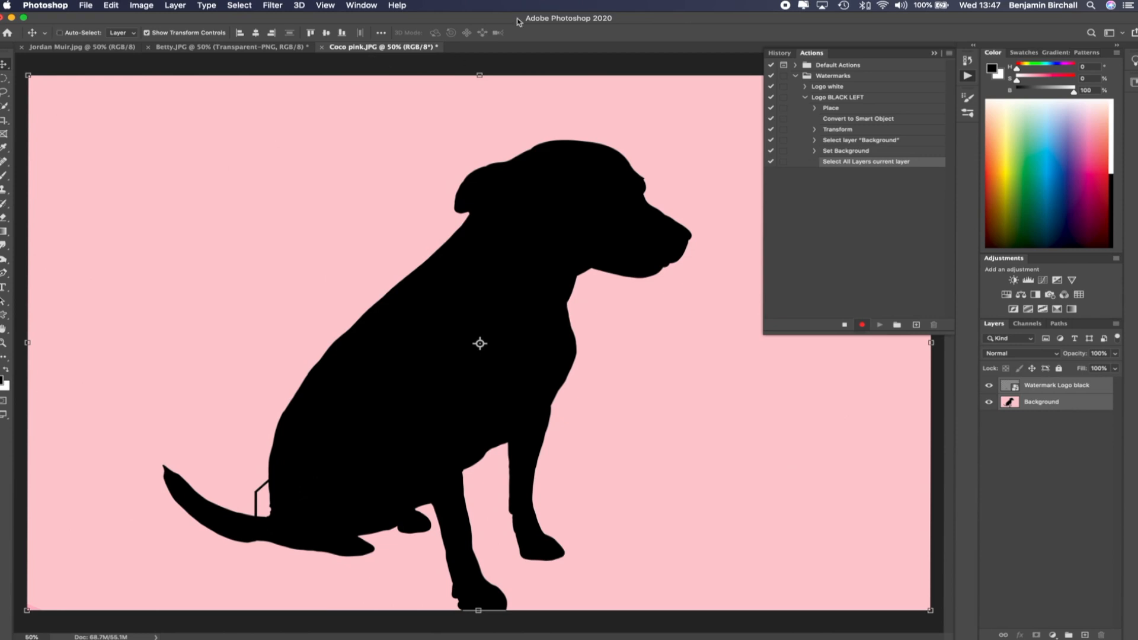
pyautogui.click(240, 34)
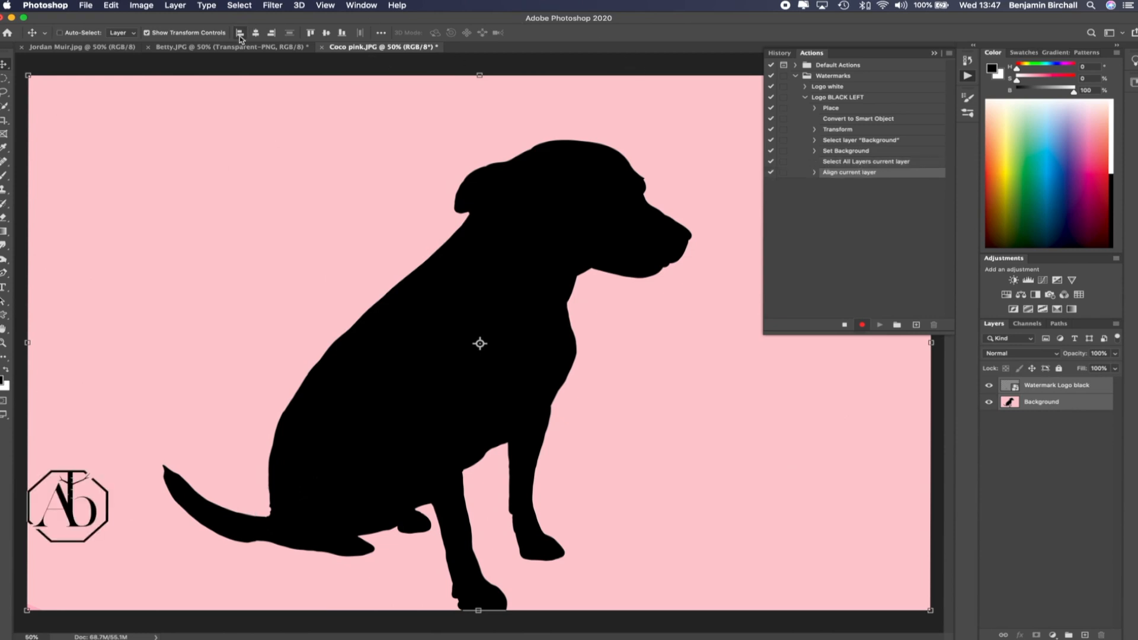
pyautogui.click(342, 34)
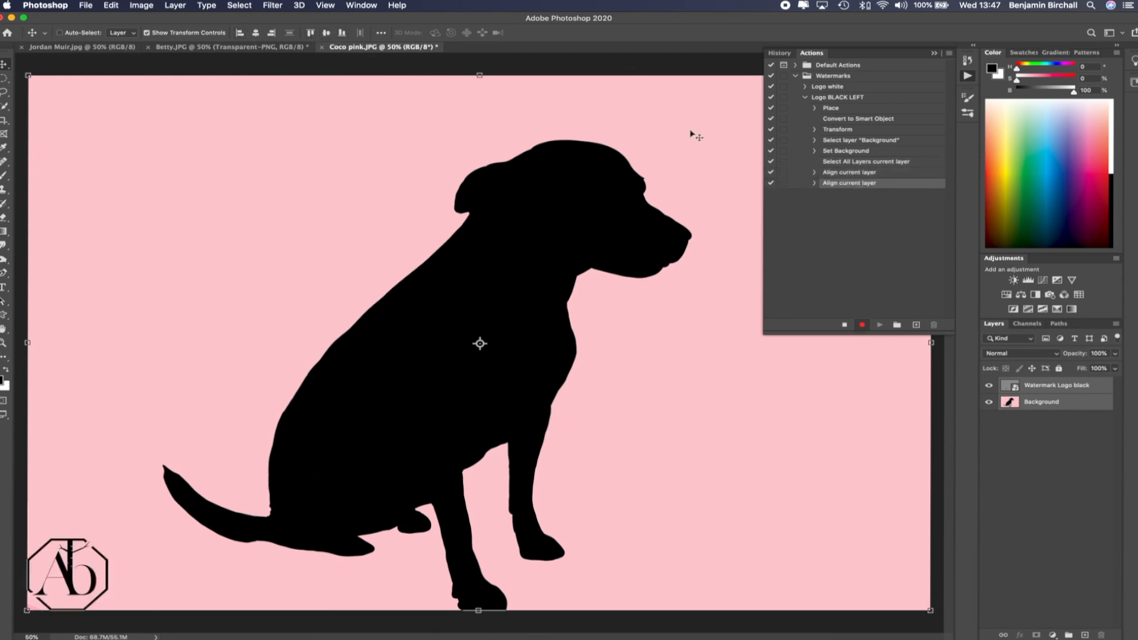
# Nudge the logo slightly up and right from the corner and set its layer opacity to 20%
pyautogui.click(1059, 388)
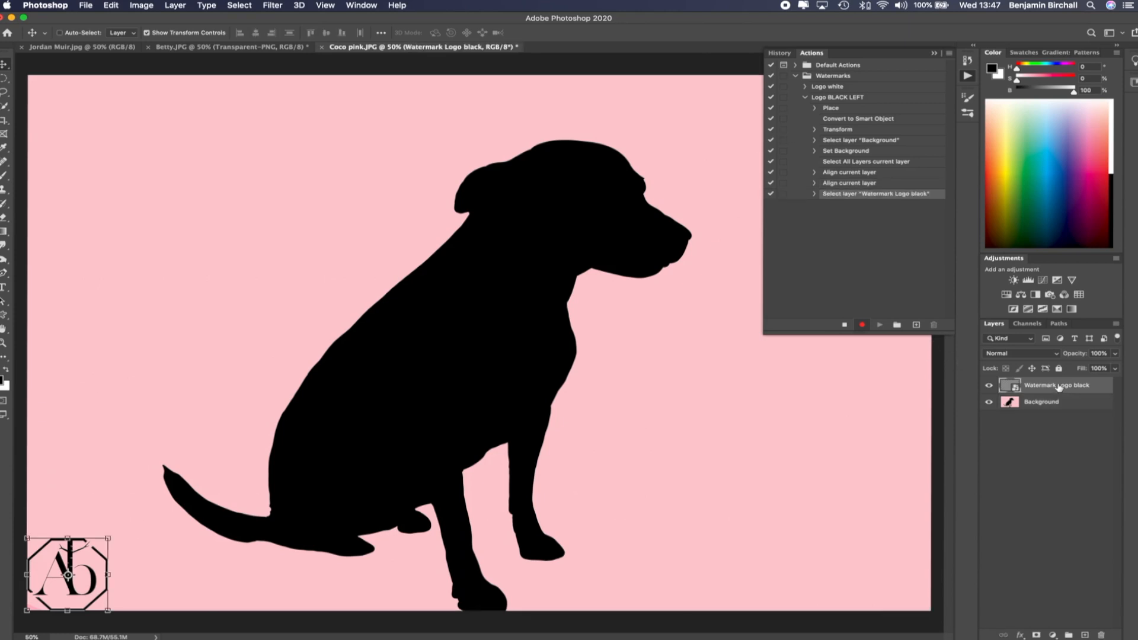
pyautogui.moveTo(91, 558); pyautogui.dragTo(102, 541)
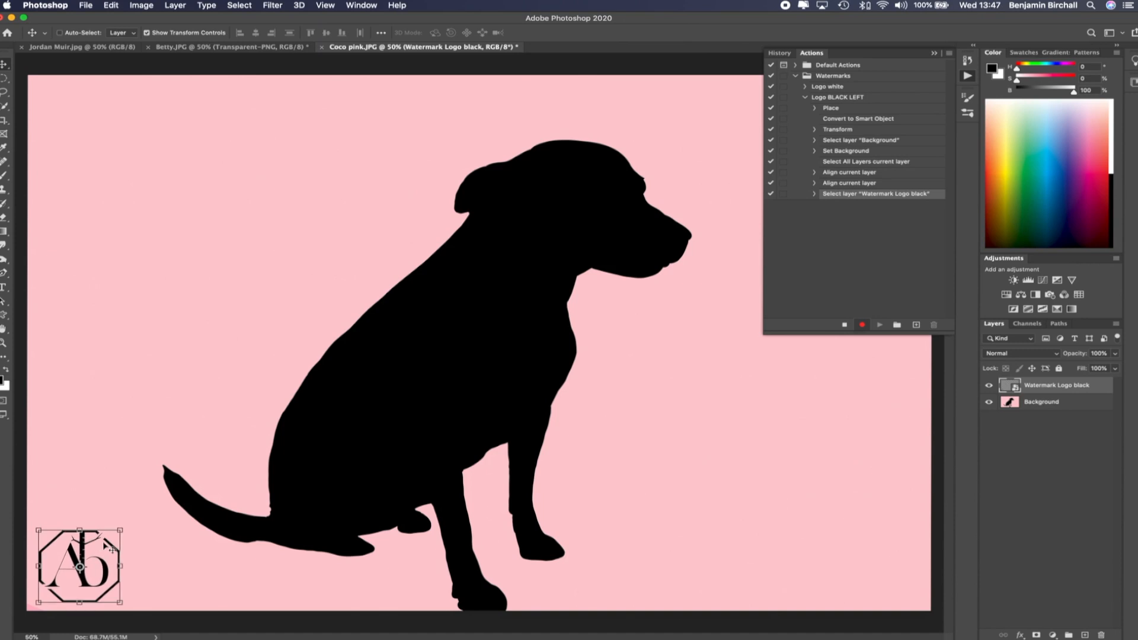
pyautogui.moveTo(1080, 350); pyautogui.dragTo(1059, 359)
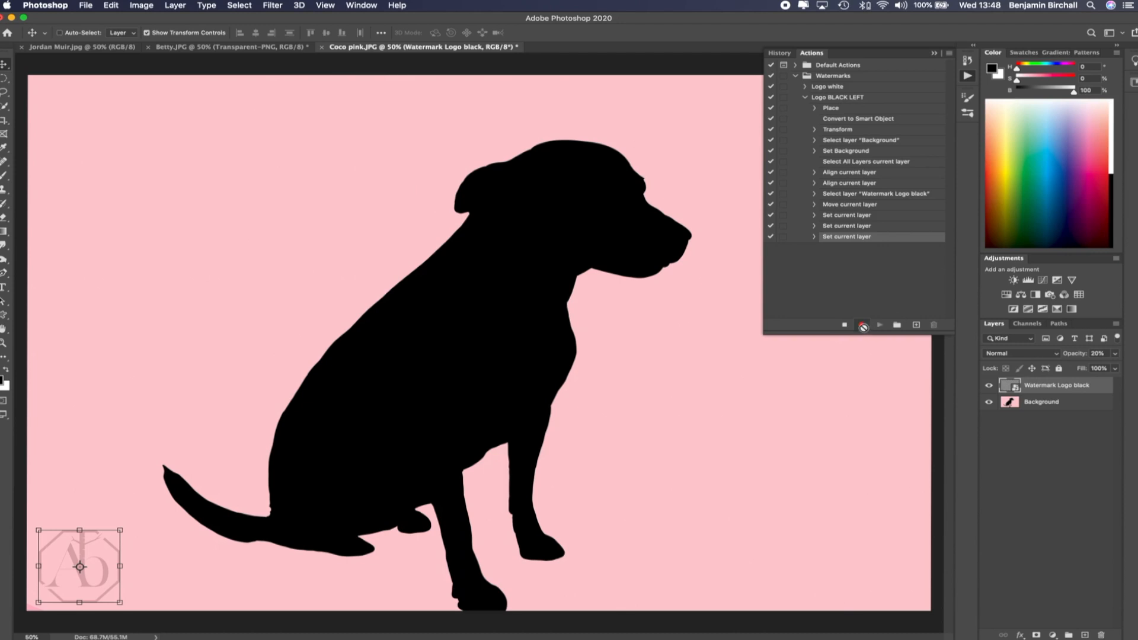
pyautogui.click(845, 325)
pyautogui.click(96, 47)
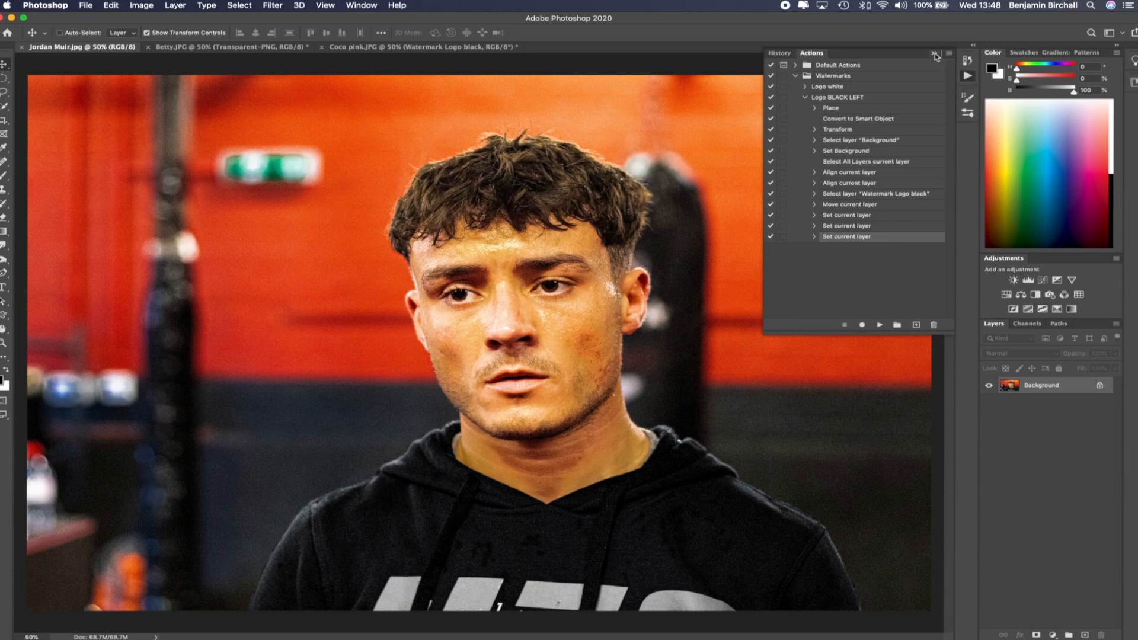
pyautogui.click(806, 99)
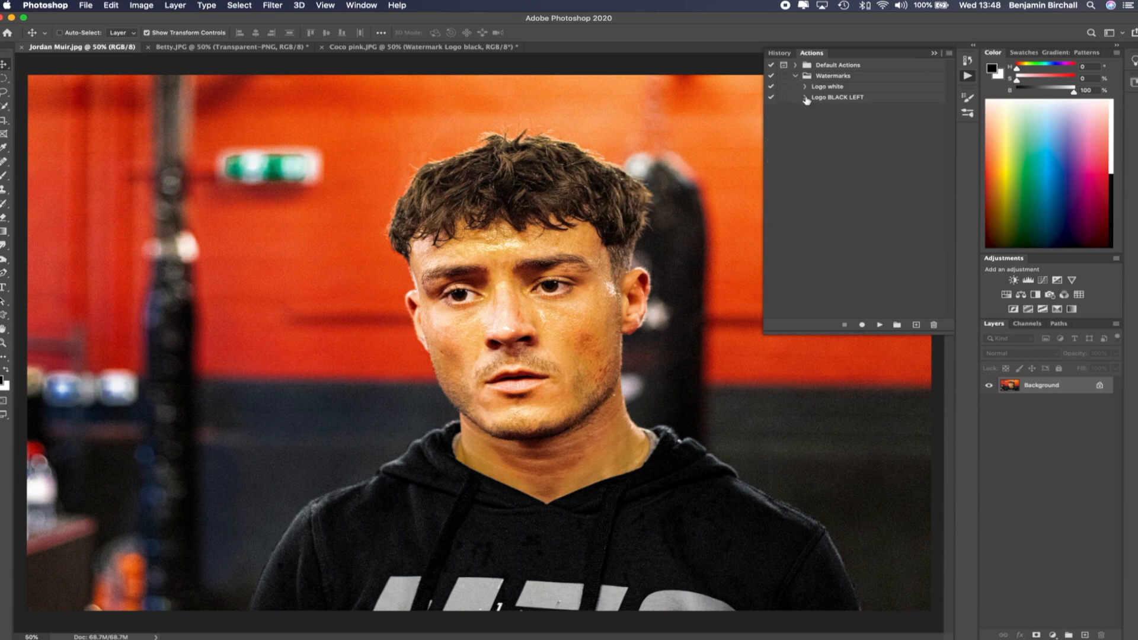
pyautogui.click(854, 98)
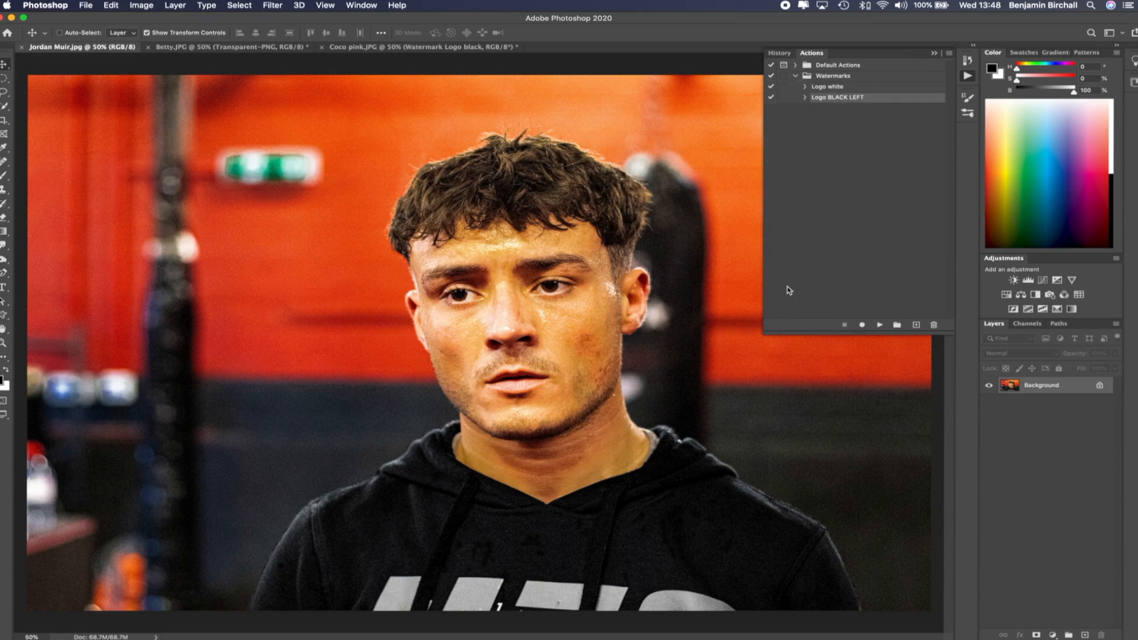
pyautogui.click(878, 325)
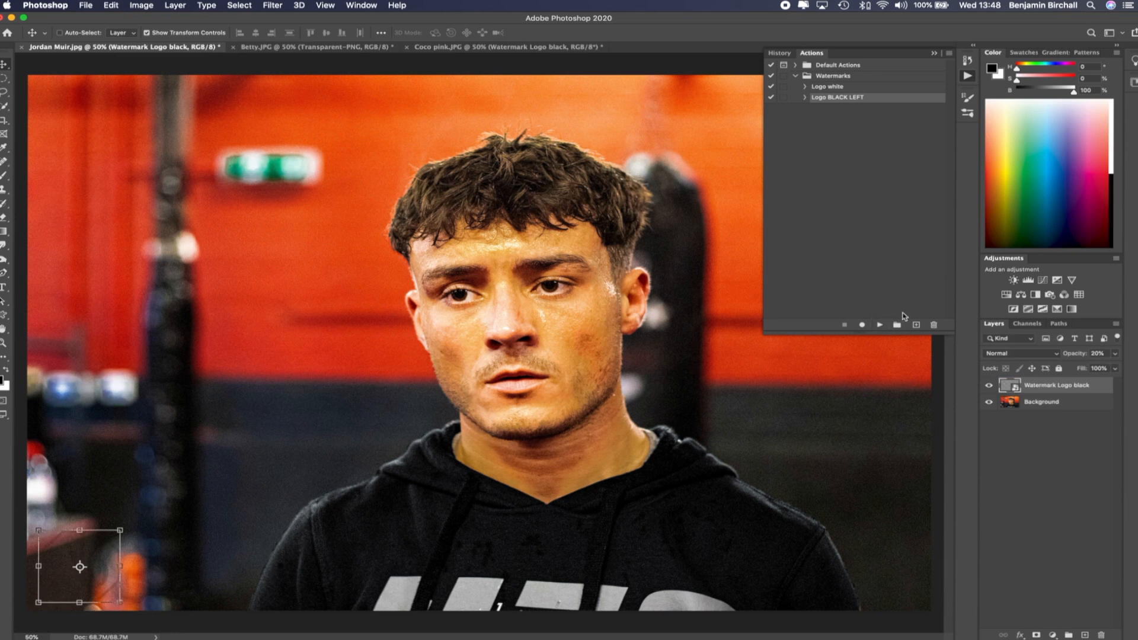
pyautogui.click(934, 53)
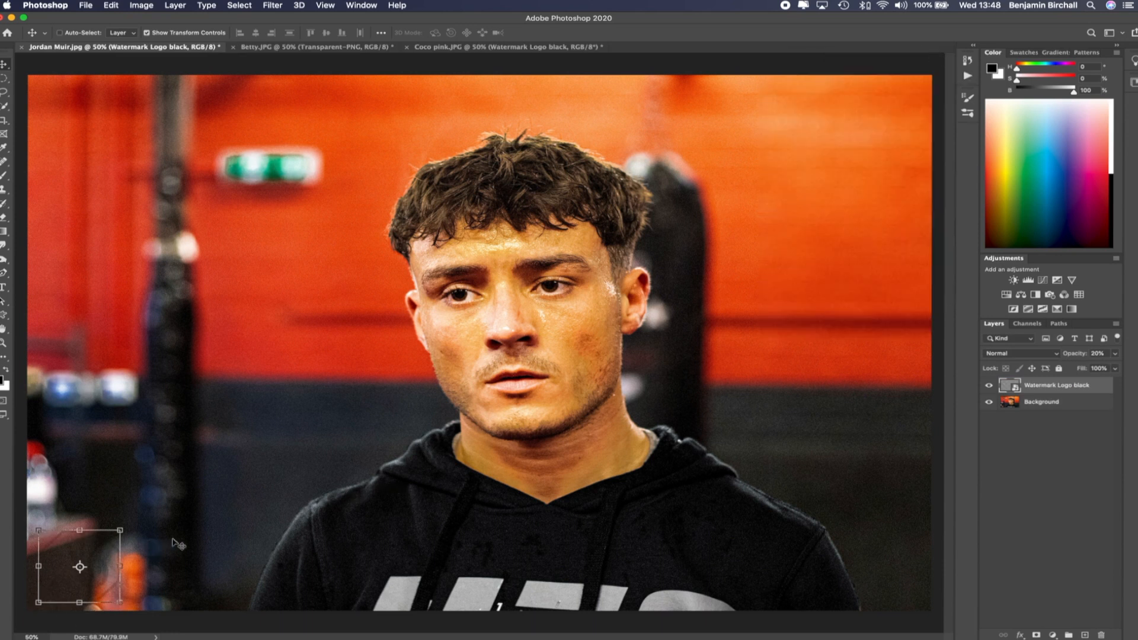
# Zoom in and out to inspect the watermark in the photo's bottom-left corner
pyautogui.press('b')
pyautogui.scroll(3, 59, 557)
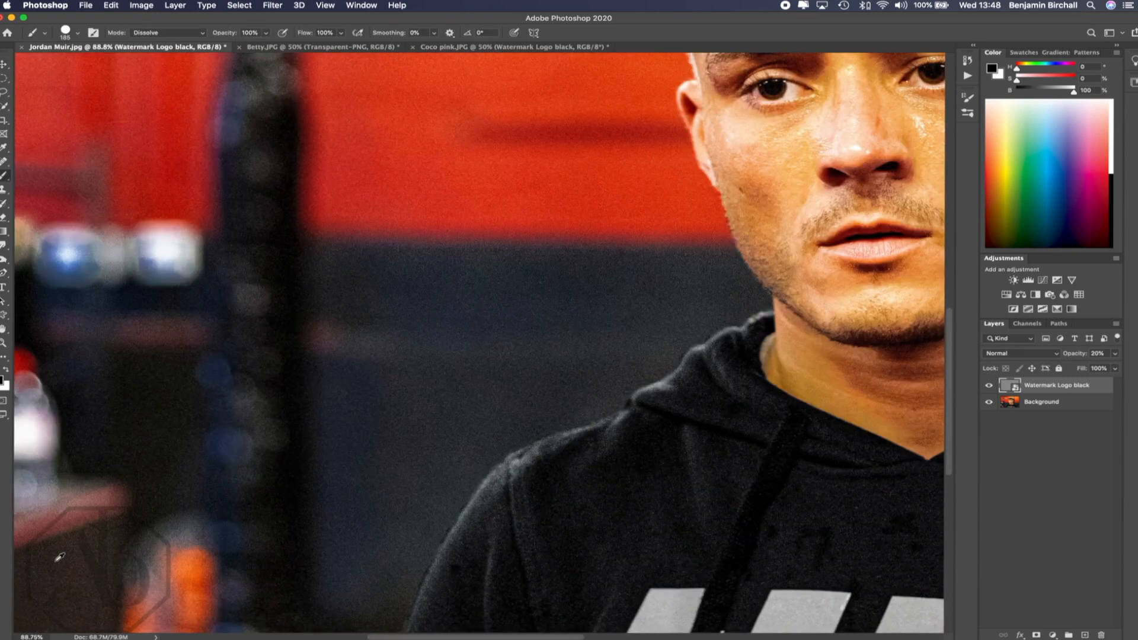
pyautogui.scroll(2, 59, 557)
pyautogui.scroll(-5, 59, 557)
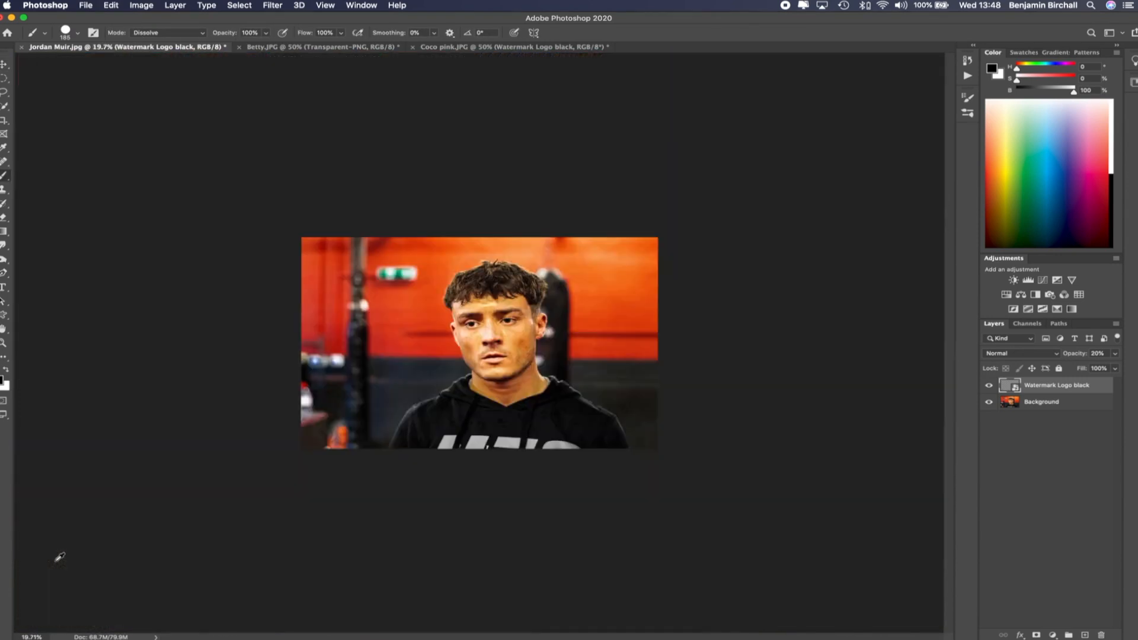
pyautogui.scroll(3, 59, 557)
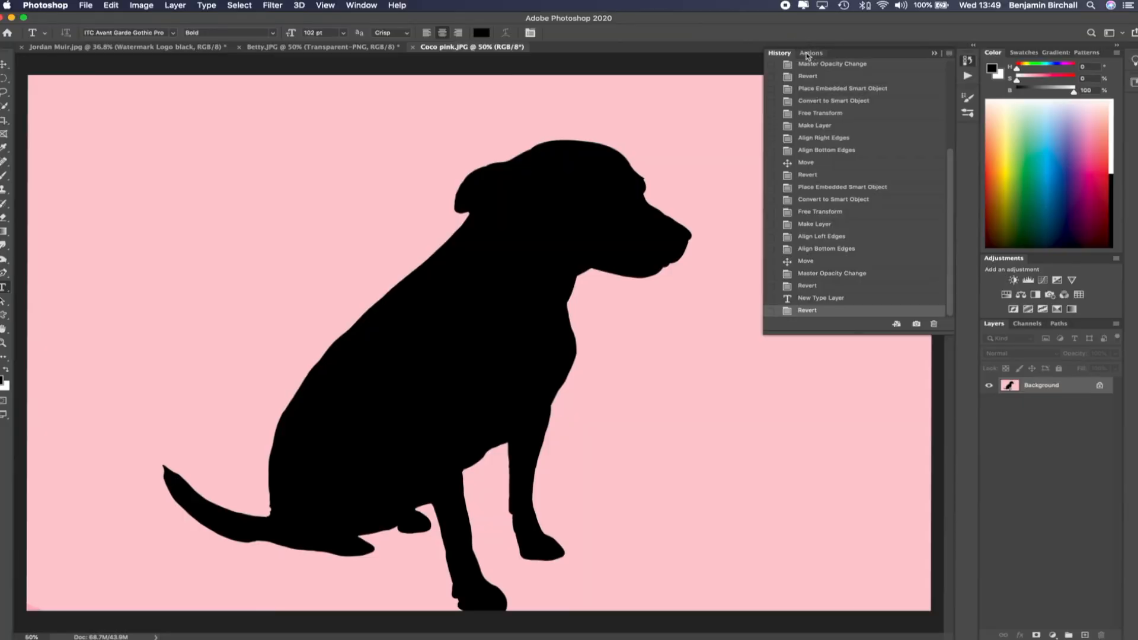
# Create a new action named Watermark Text in the Watermarks set and start recording it
pyautogui.click(809, 54)
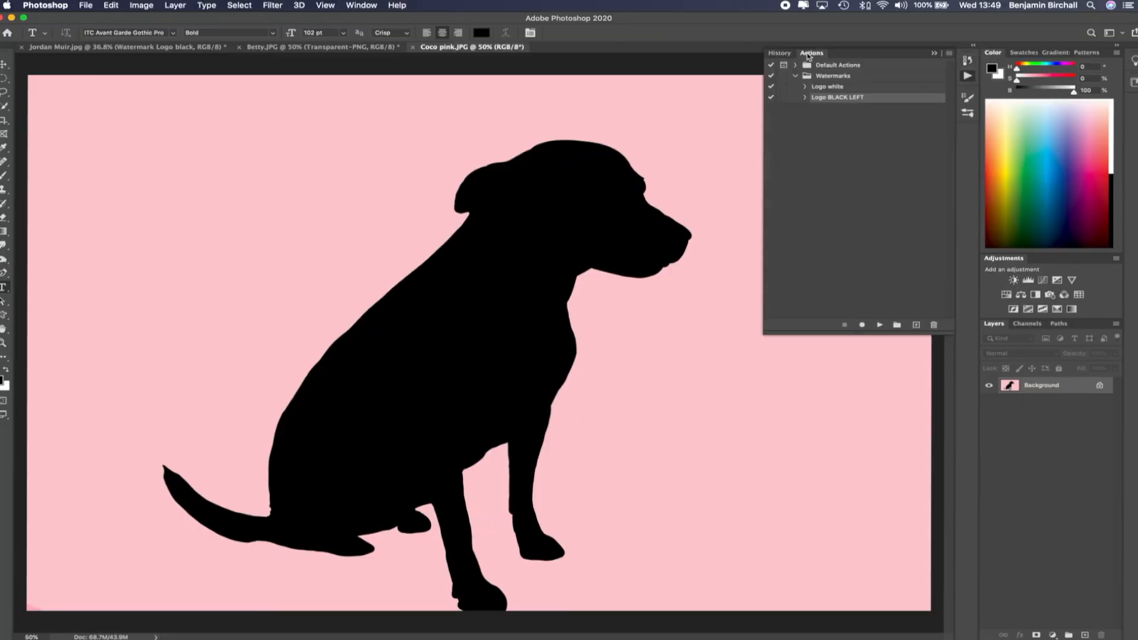
pyautogui.click(835, 77)
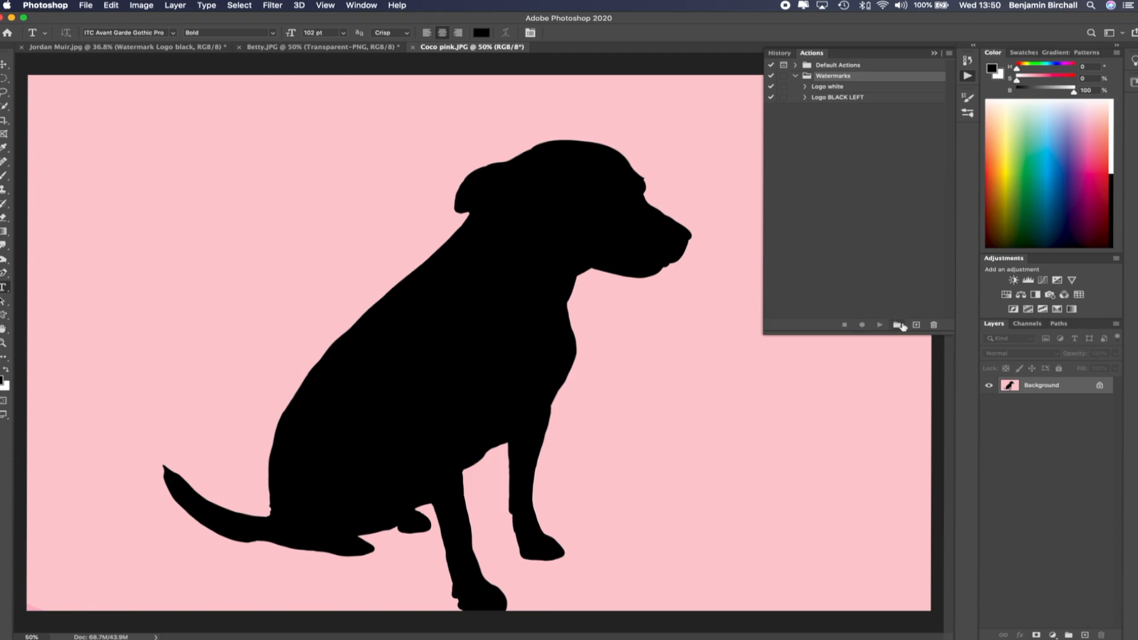
pyautogui.click(917, 325)
pyautogui.write('Watermark Text')
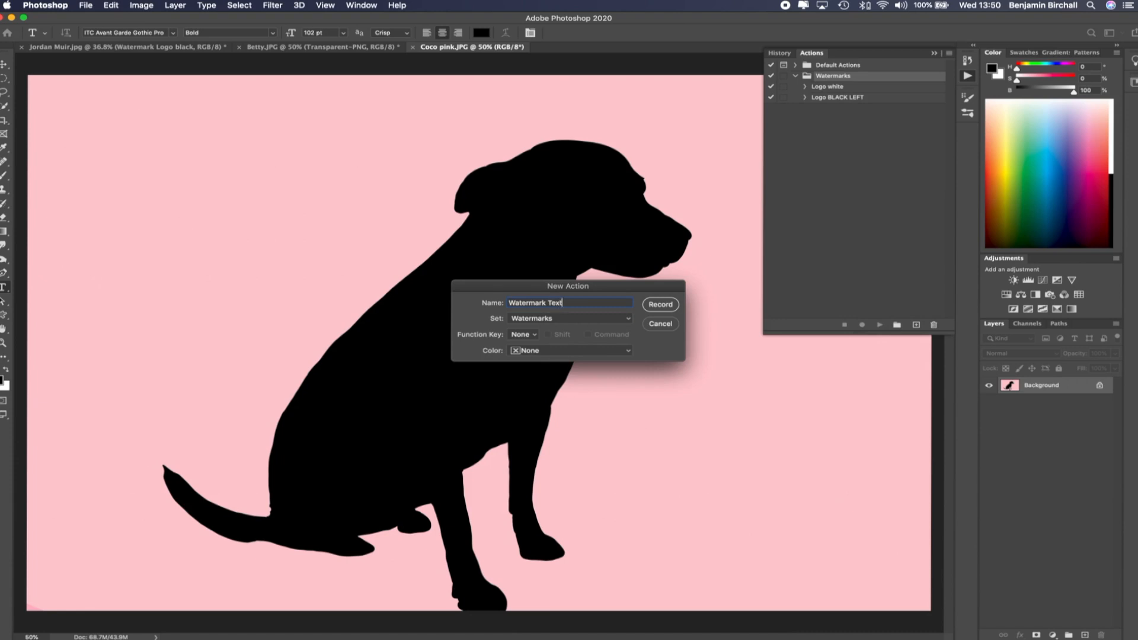
pyautogui.click(659, 306)
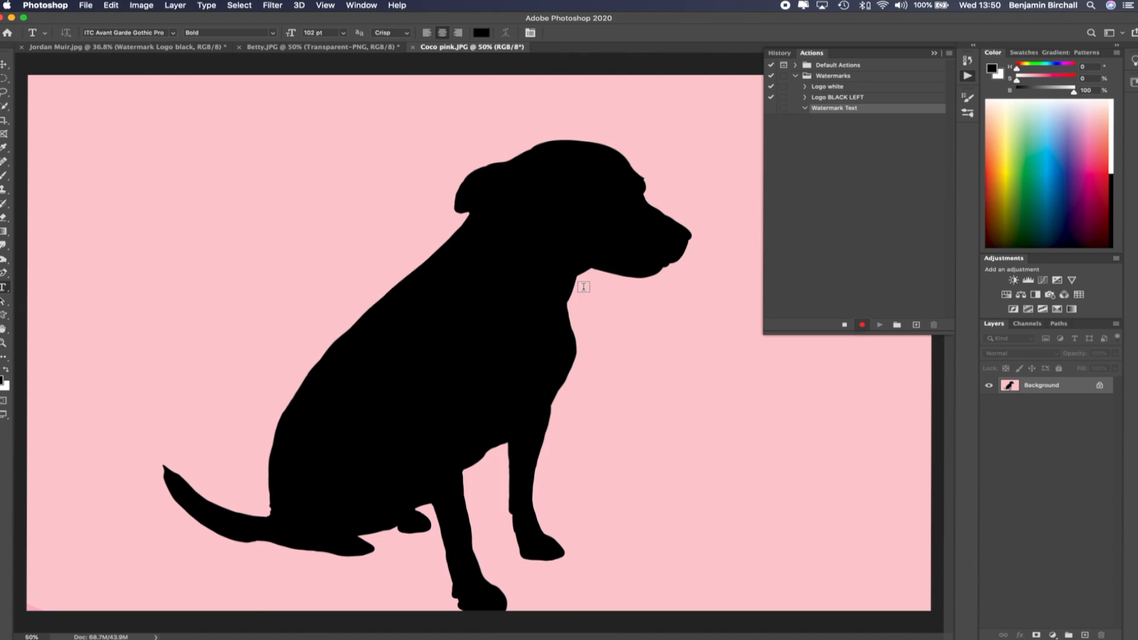
# Draw a text box on the Coco pink image and type the photographer's full name as watermark text
pyautogui.moveTo(257, 235); pyautogui.dragTo(761, 276)
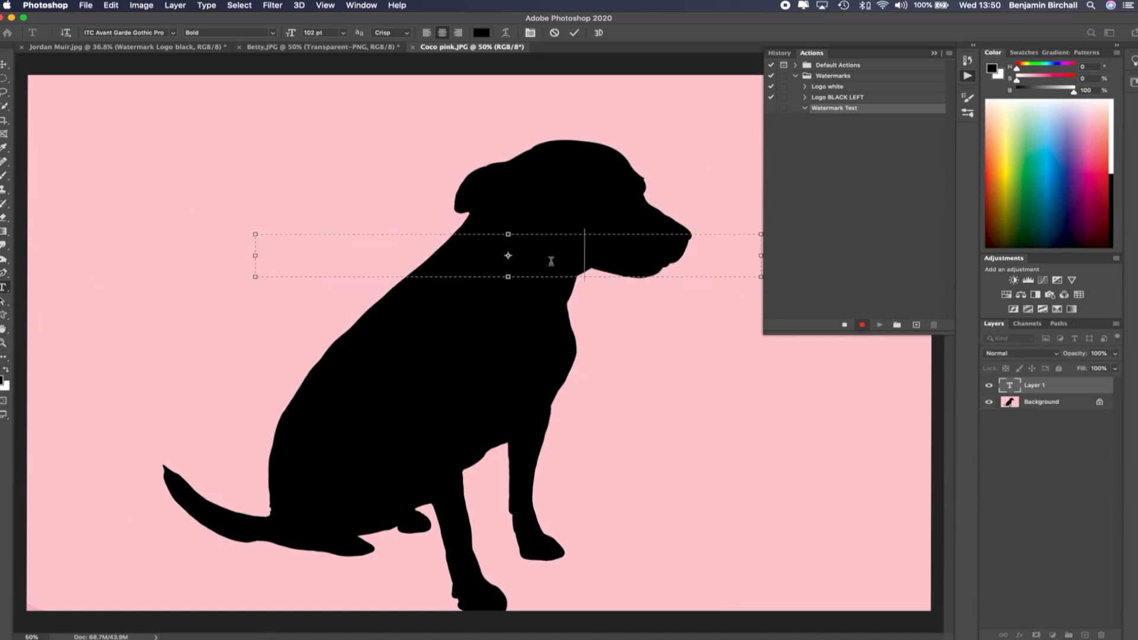
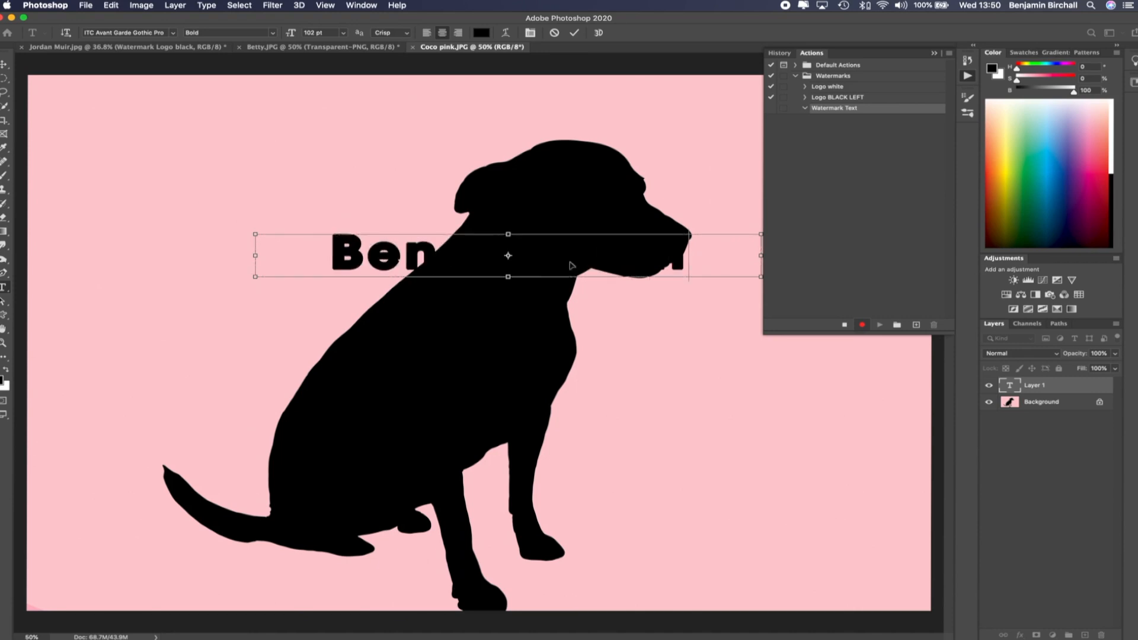
# Select all the text, set its colour to red #f60202, and commit the text layer
pyautogui.press('super+a')
pyautogui.click(481, 33)
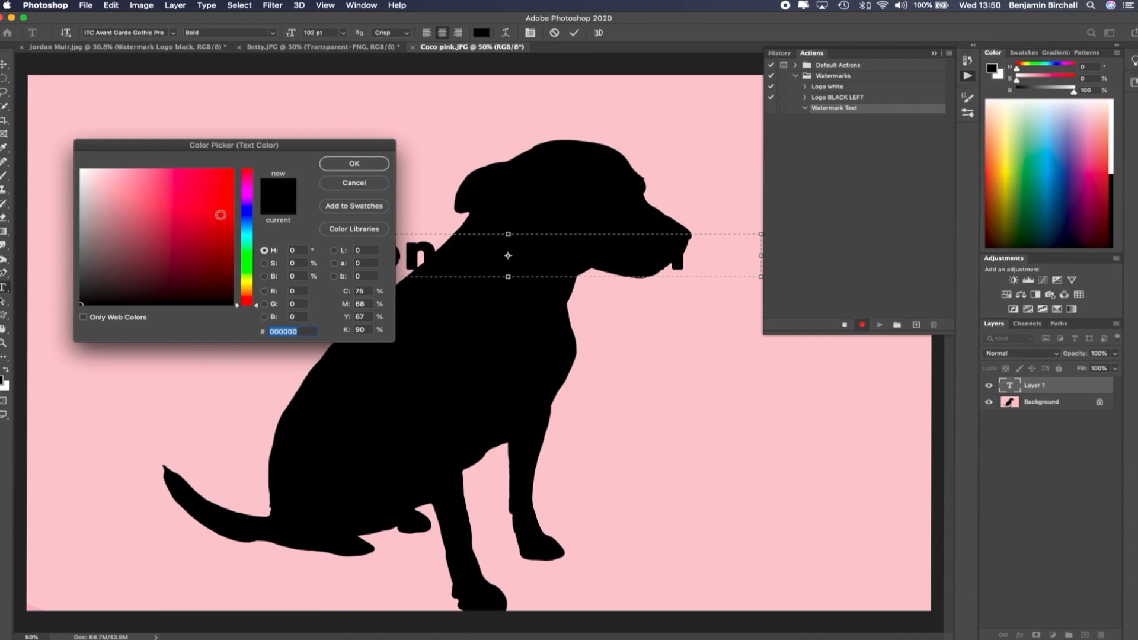
pyautogui.click(229, 176)
pyautogui.click(231, 173)
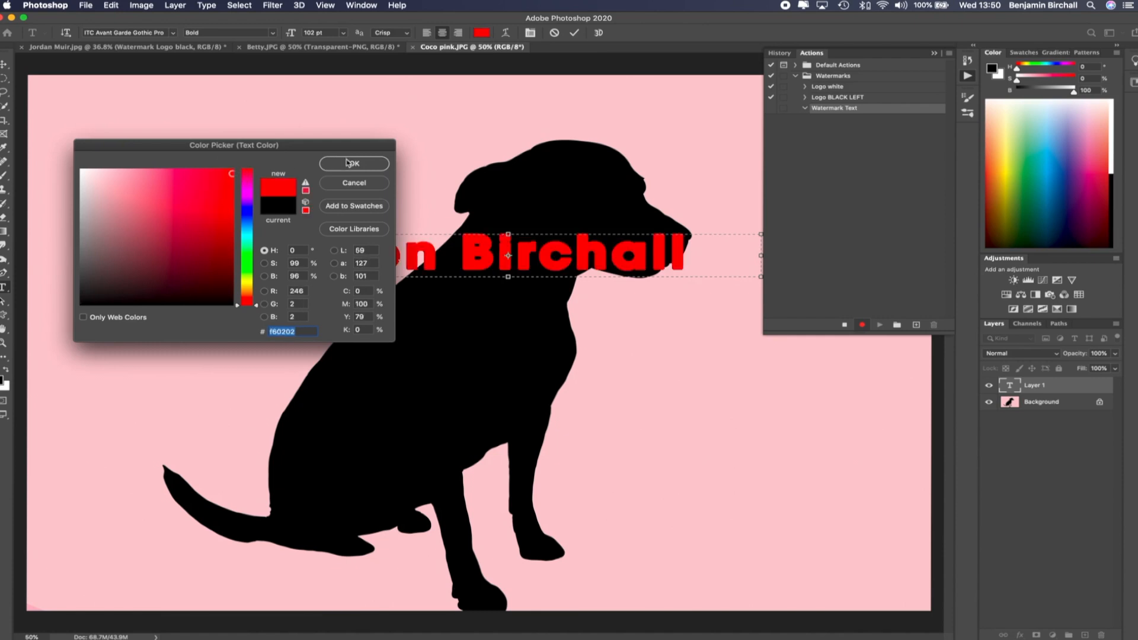
pyautogui.click(352, 164)
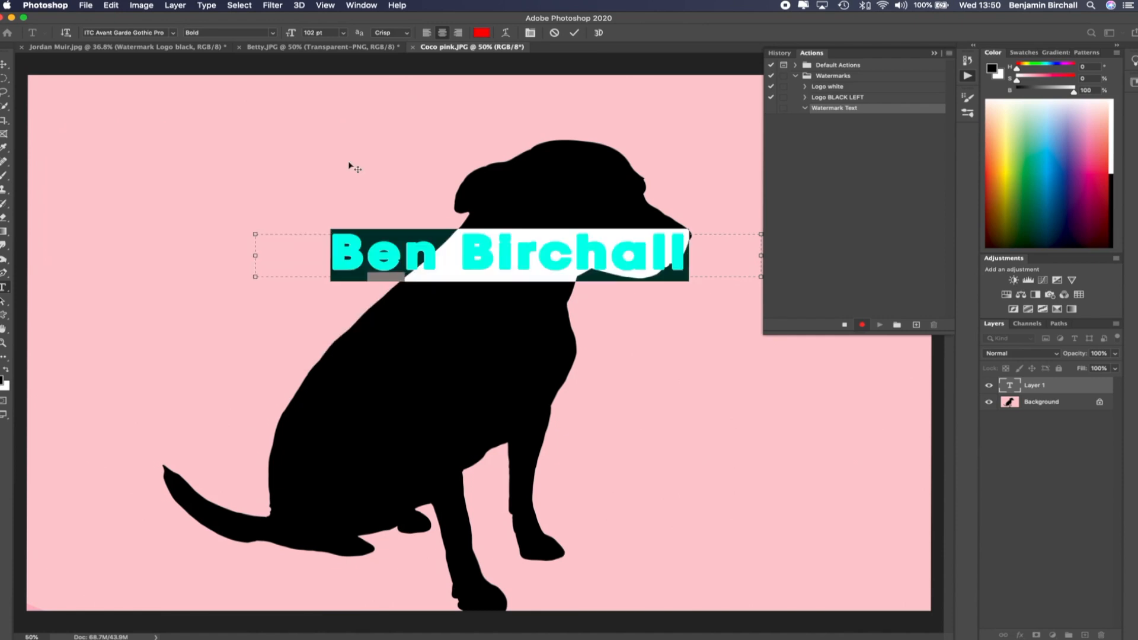
pyautogui.click(615, 256)
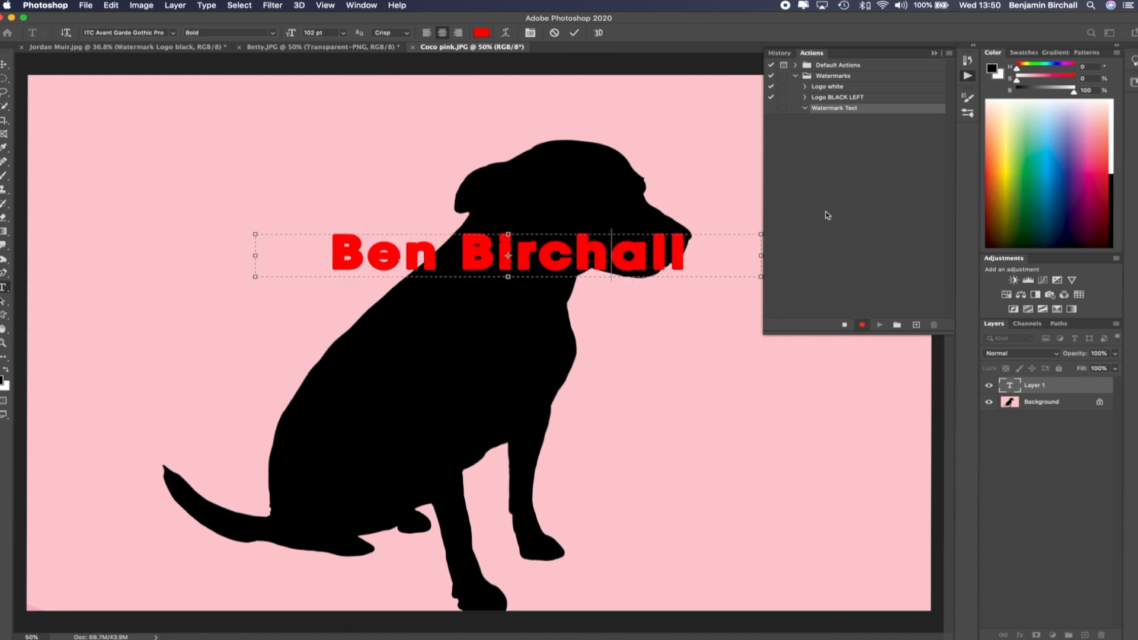
pyautogui.click(534, 99)
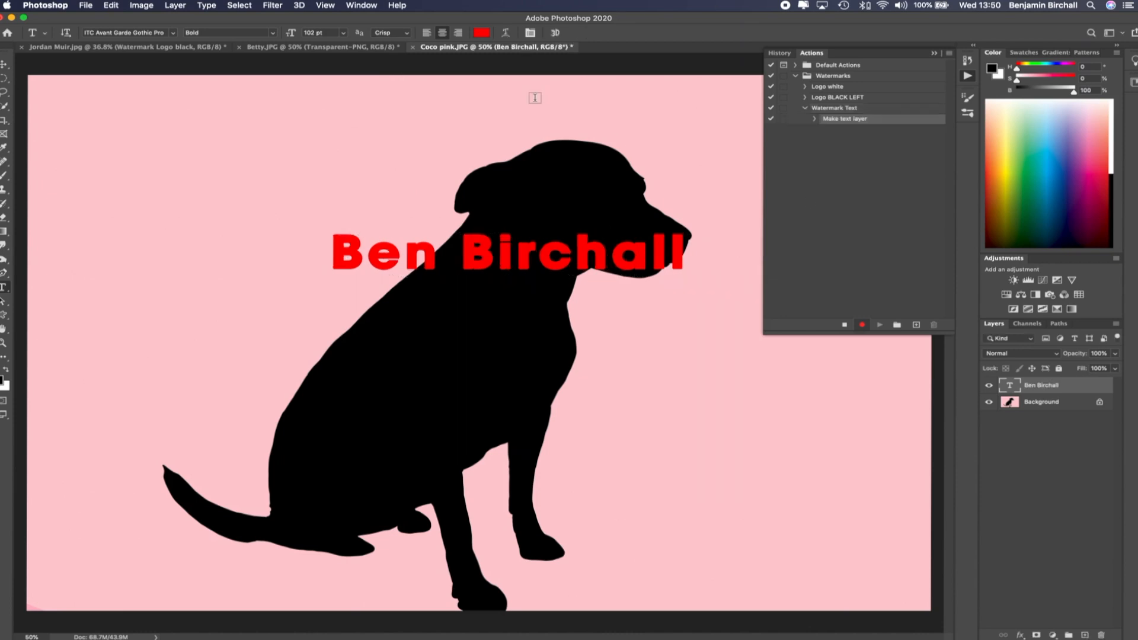
# Move the text lower on the canvas and scale it down from its corner to about 75%
pyautogui.press('v')
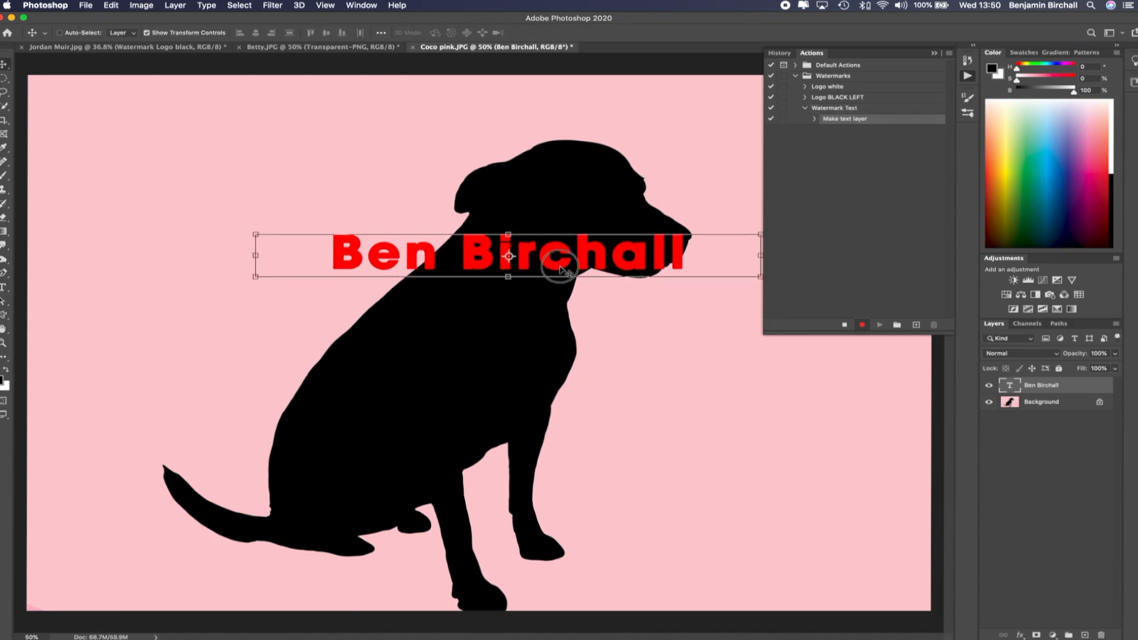
pyautogui.moveTo(560, 276); pyautogui.dragTo(558, 289)
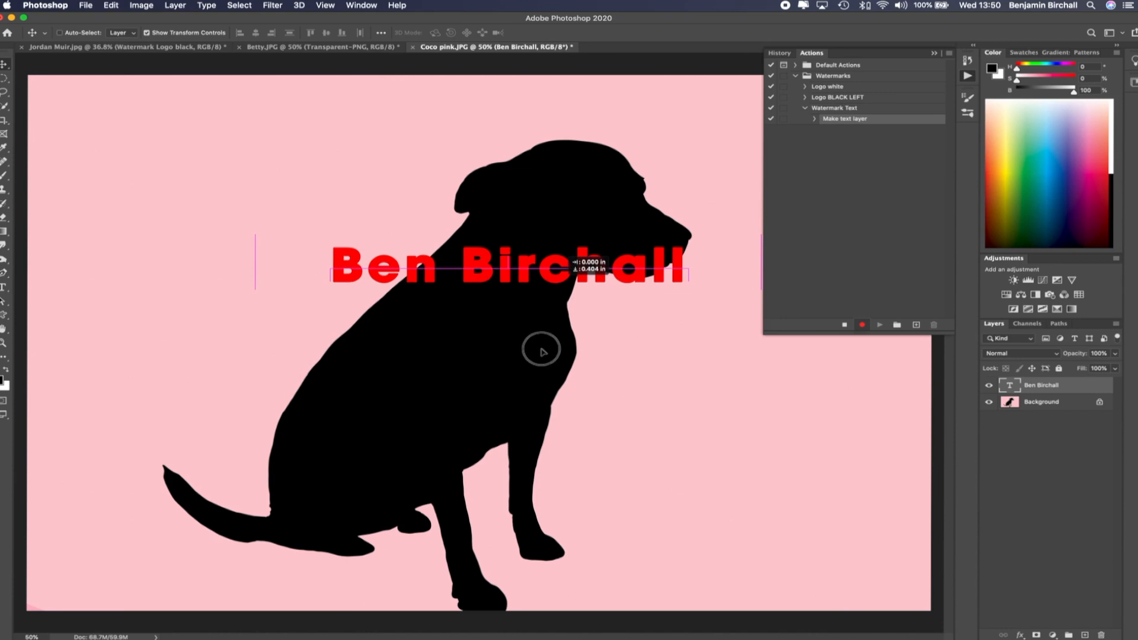
pyautogui.moveTo(531, 353); pyautogui.dragTo(531, 426)
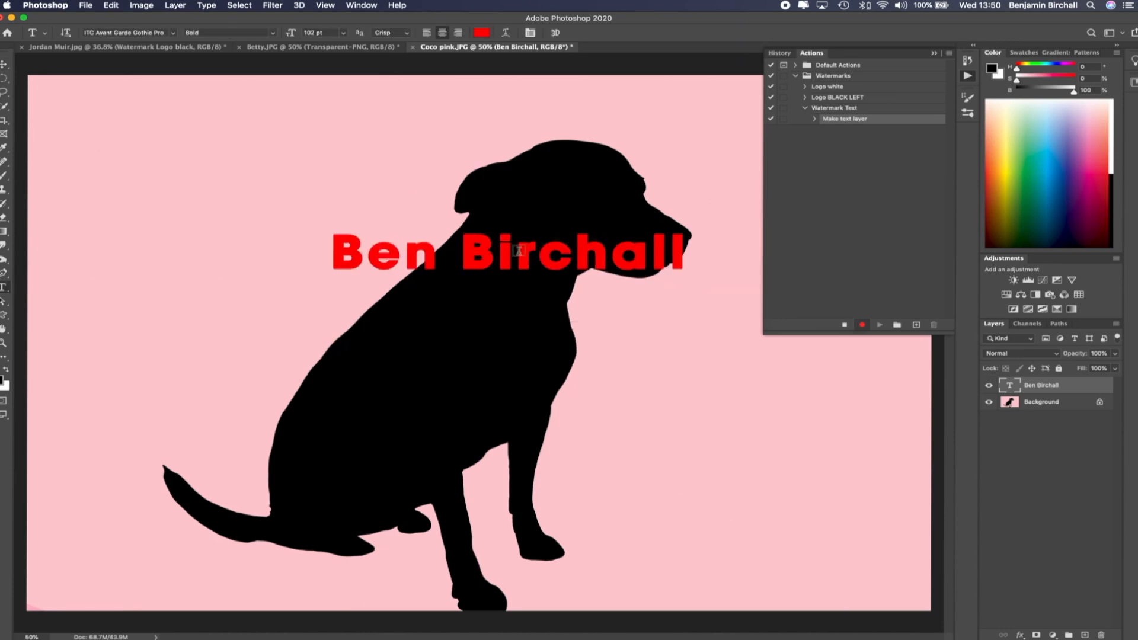
pyautogui.press('v')
pyautogui.moveTo(560, 273); pyautogui.dragTo(531, 356)
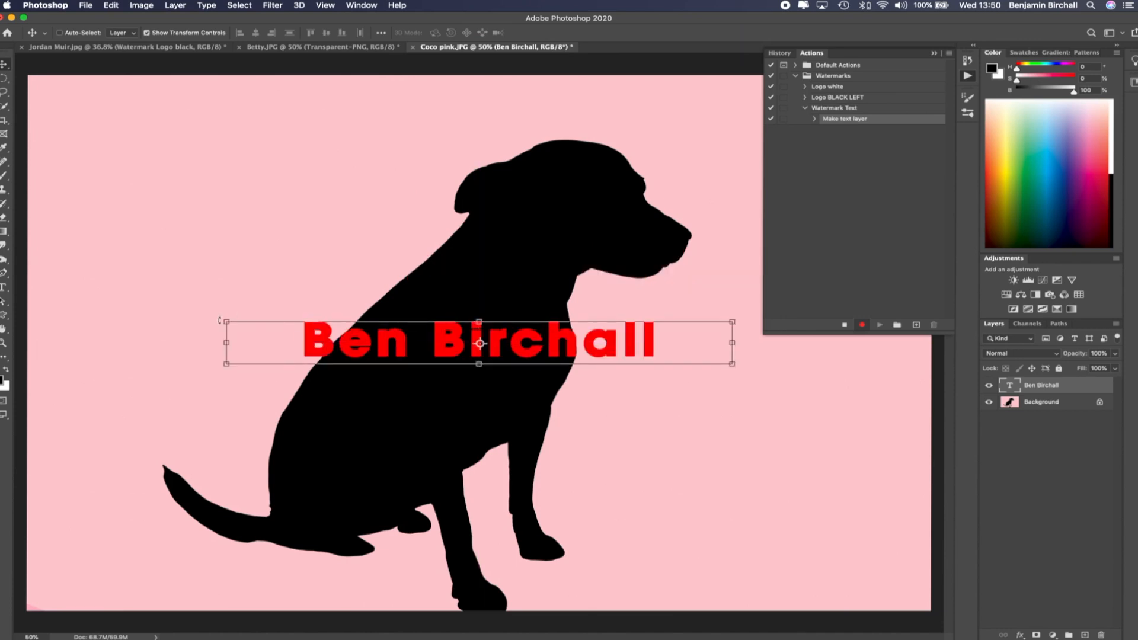
pyautogui.moveTo(224, 322); pyautogui.dragTo(390, 329)
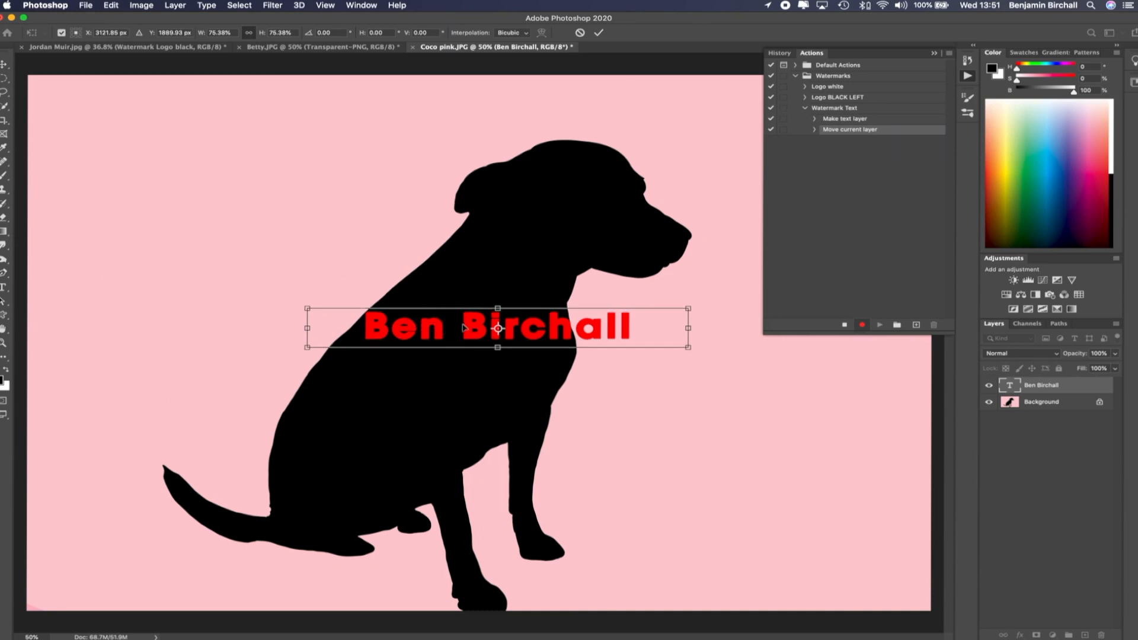
# Turn the Background into a regular unlocked layer named Background
pyautogui.click(1041, 403)
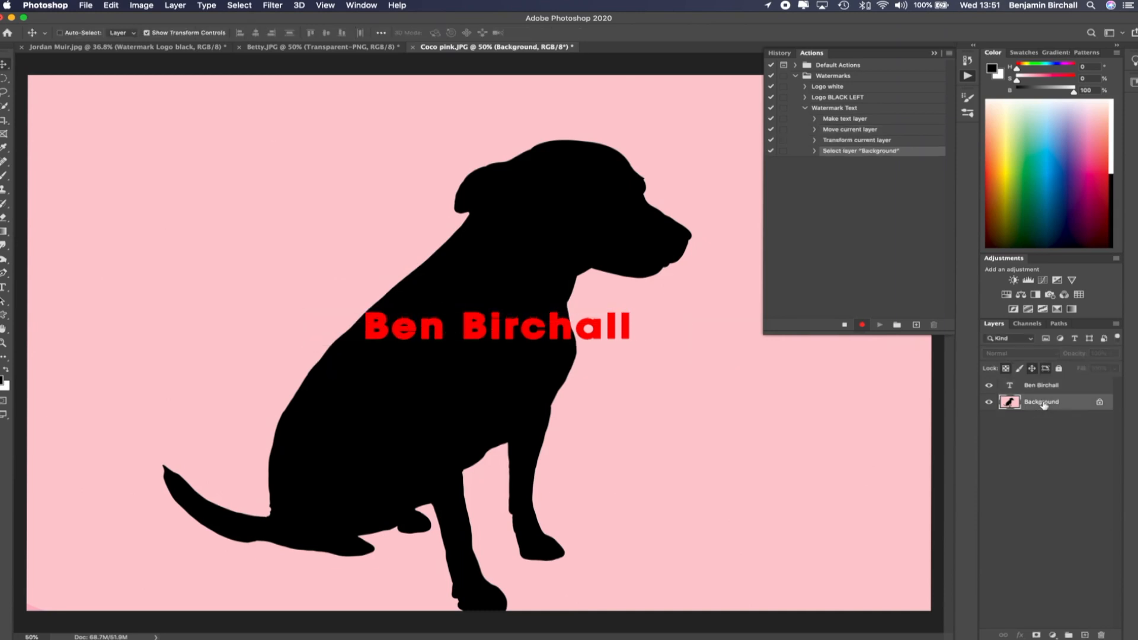
pyautogui.doubleClick(1042, 403)
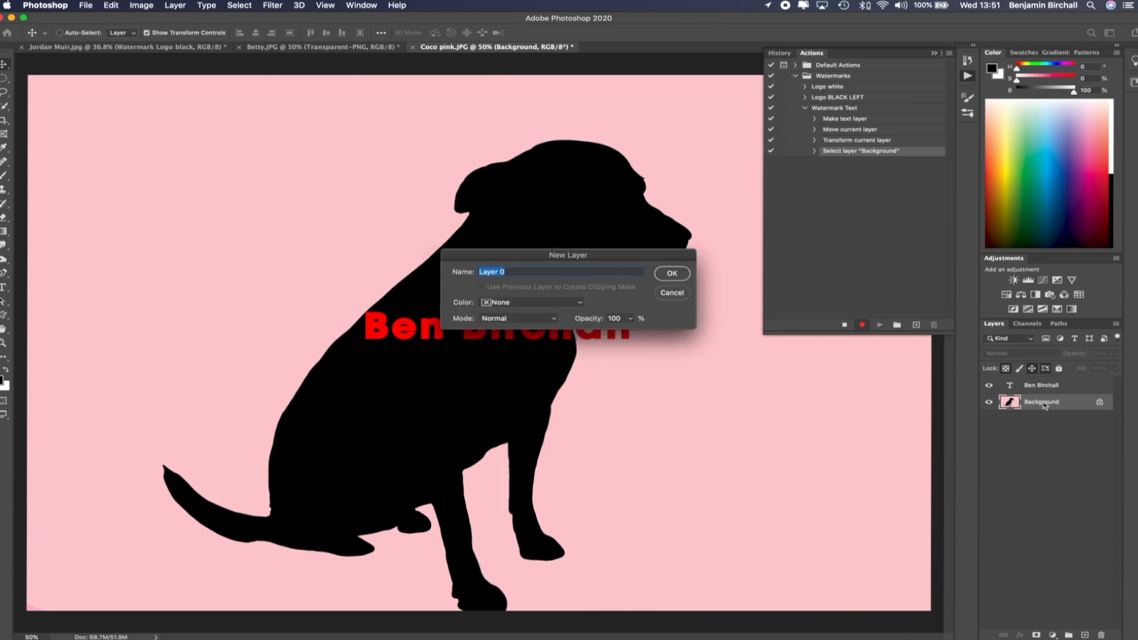
pyautogui.write('Background')
pyautogui.press('Return')
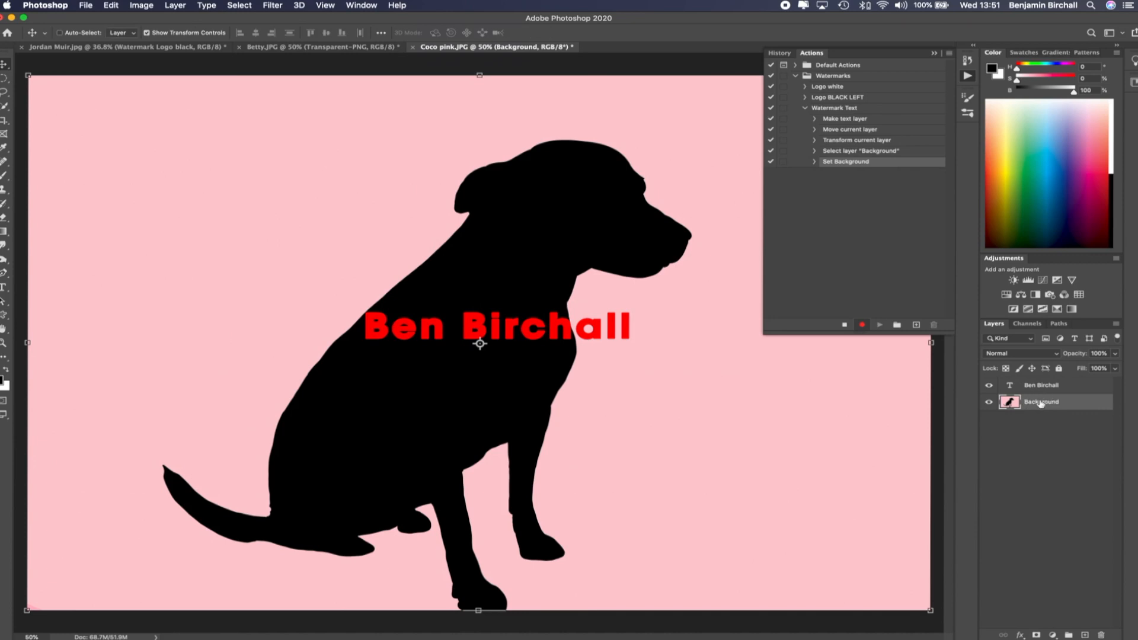
# Select all layers and align their right and bottom edges to put the text in the bottom right corner
pyautogui.press('super')
pyautogui.press('super+alt+a')
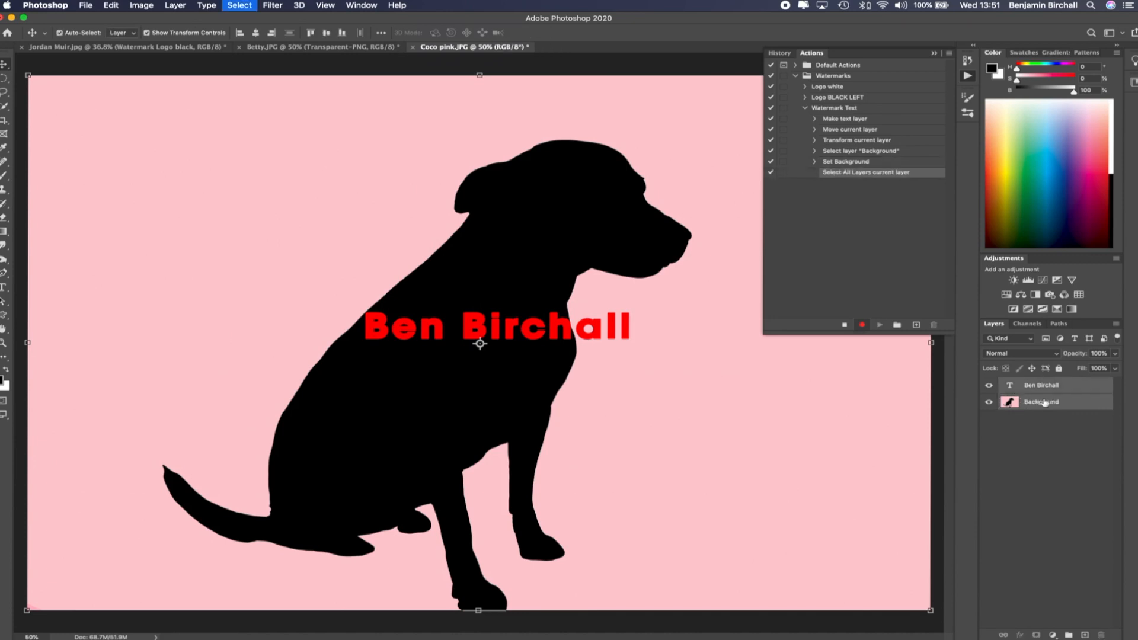
pyautogui.click(272, 33)
pyautogui.click(343, 33)
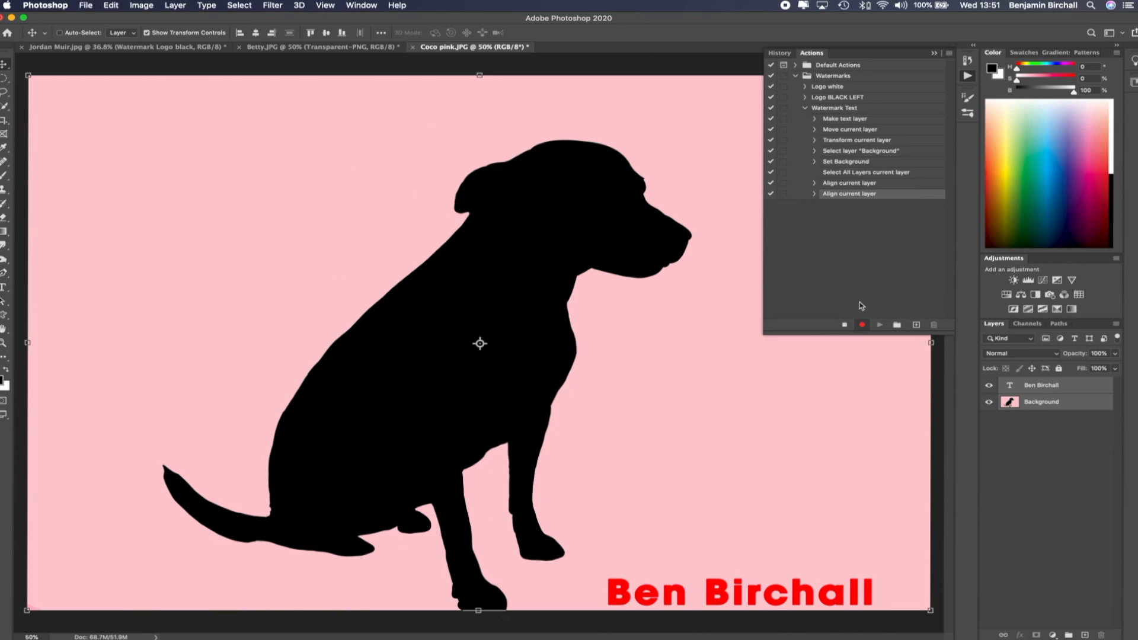
# Select the text layer, nudge it slightly right and up, and deselect the layers
pyautogui.click(1043, 385)
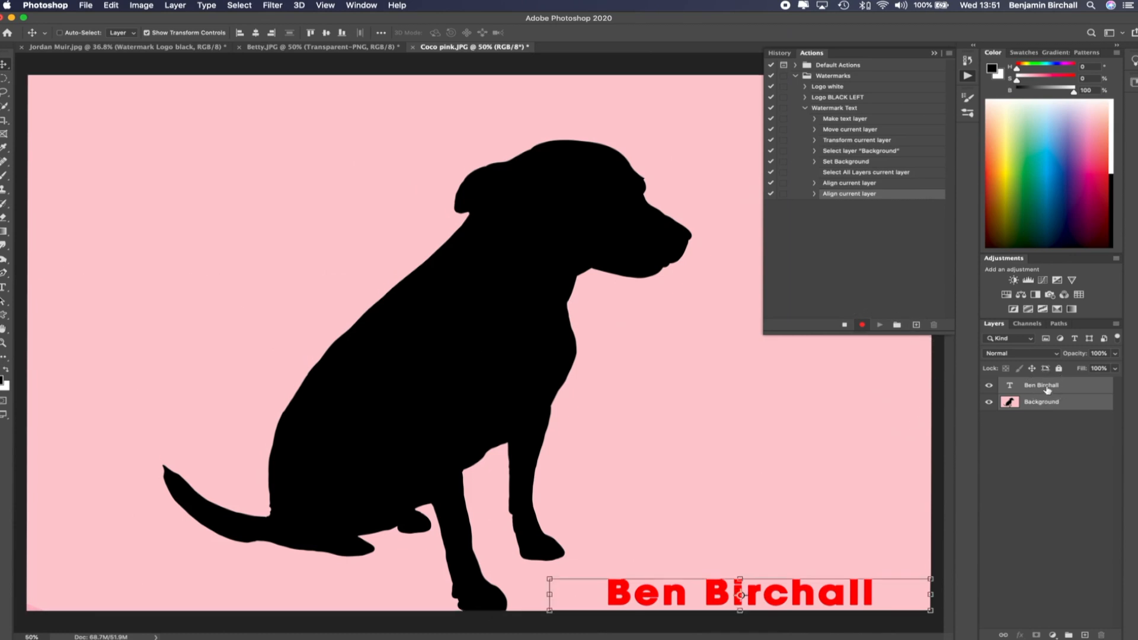
pyautogui.moveTo(818, 593); pyautogui.dragTo(858, 587)
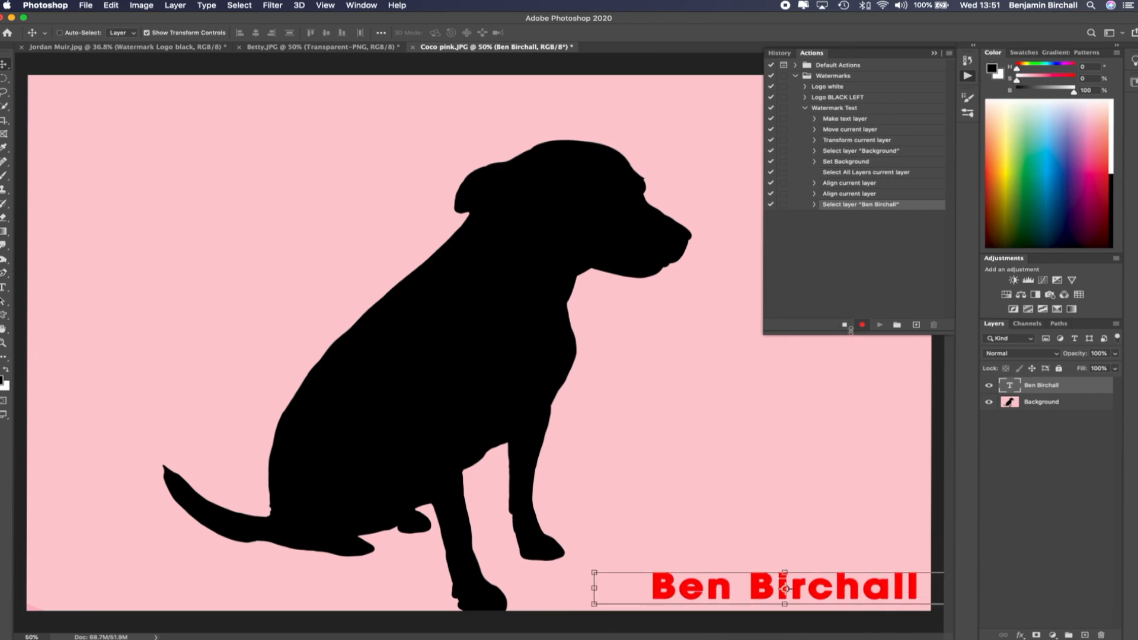
pyautogui.click(1049, 464)
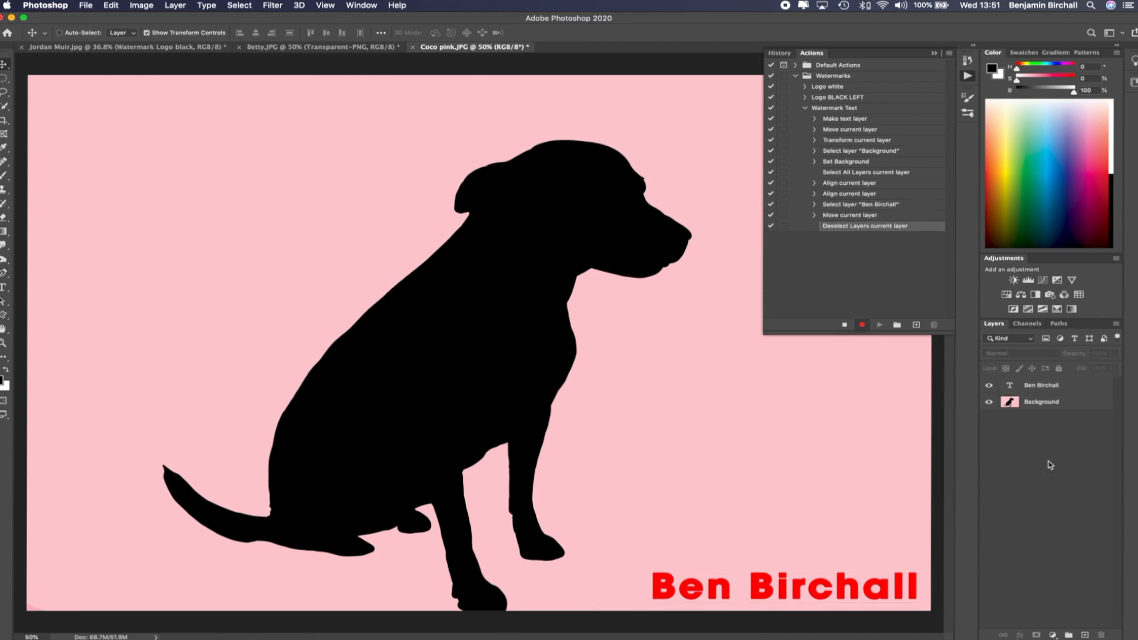
# Stop recording the action and revert the Betty photo to its saved version
pyautogui.click(840, 324)
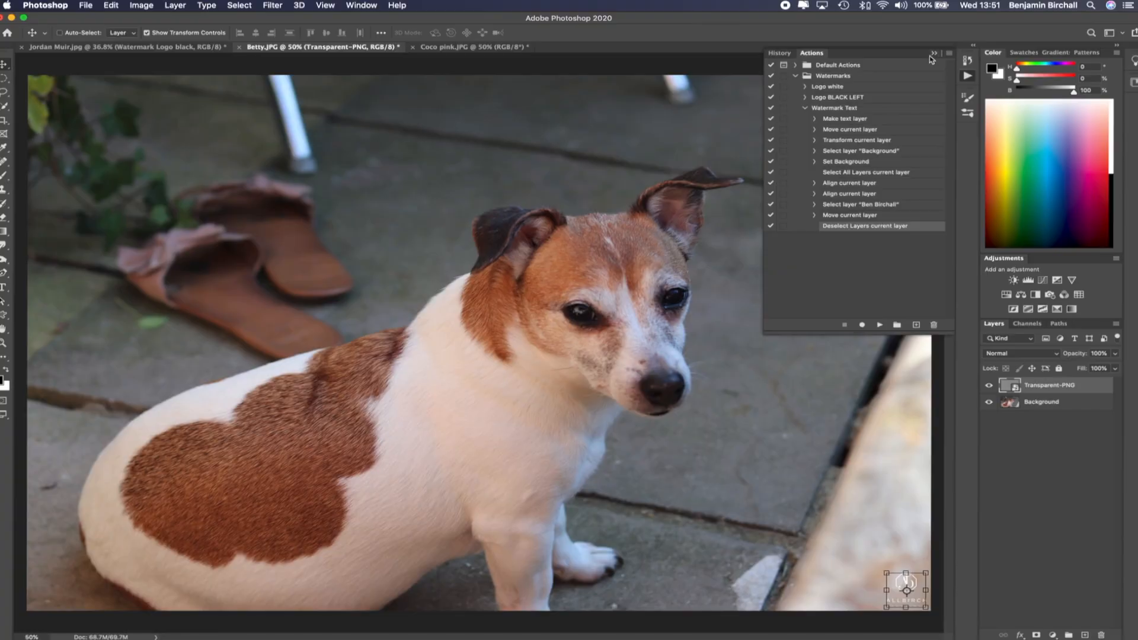
pyautogui.click(936, 54)
pyautogui.click(89, 6)
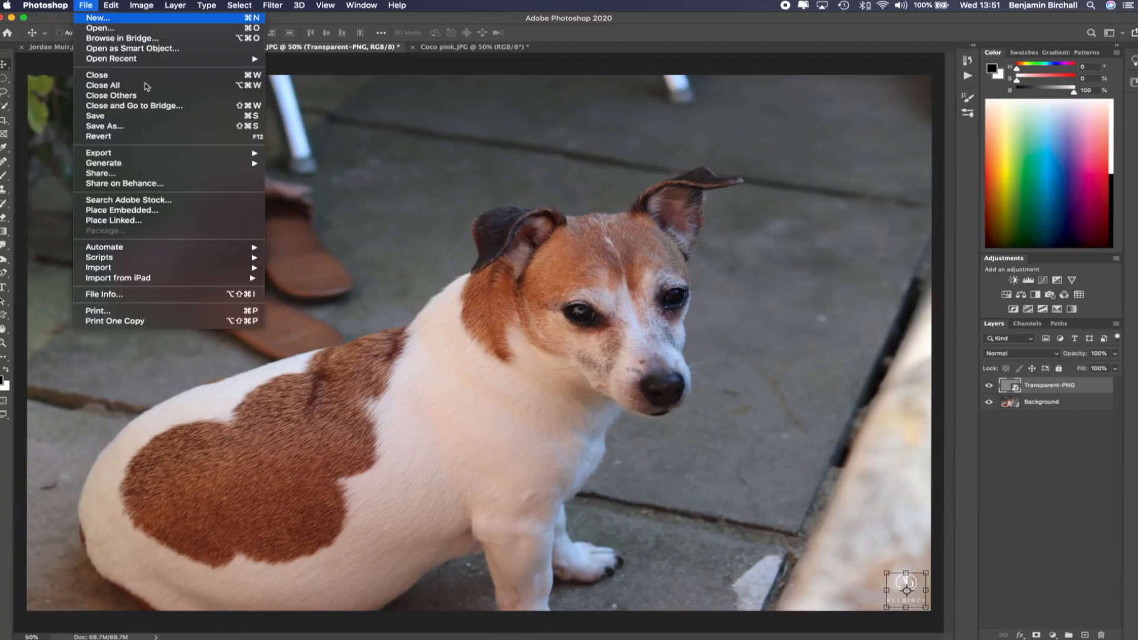
pyautogui.click(221, 125)
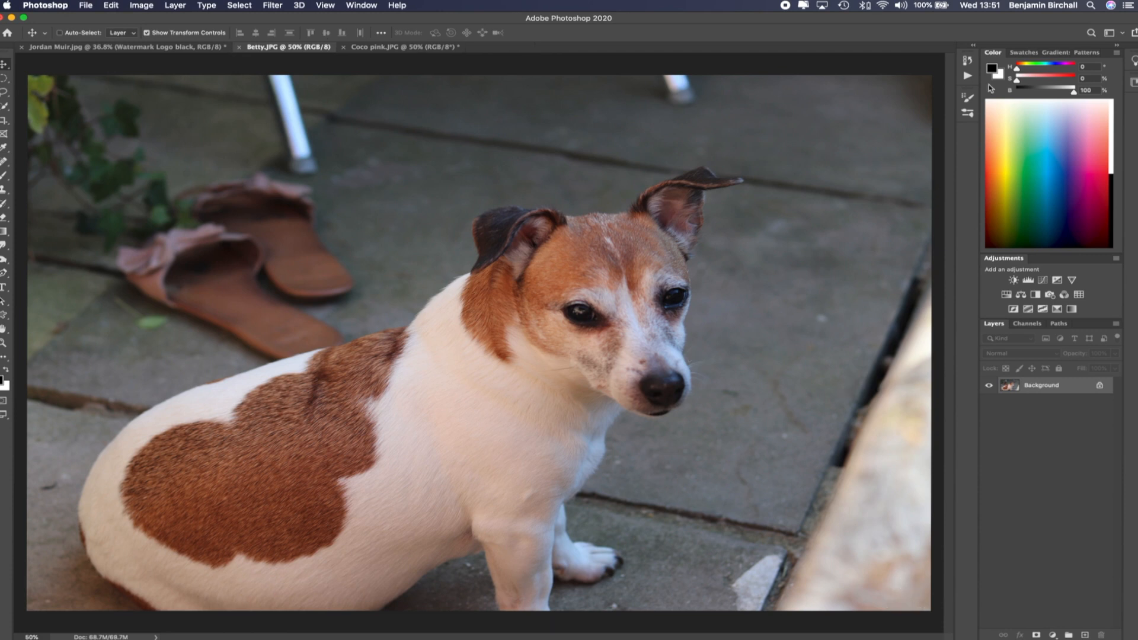
# Play the Watermark Text action on the Betty photo
pyautogui.click(968, 60)
pyautogui.click(812, 53)
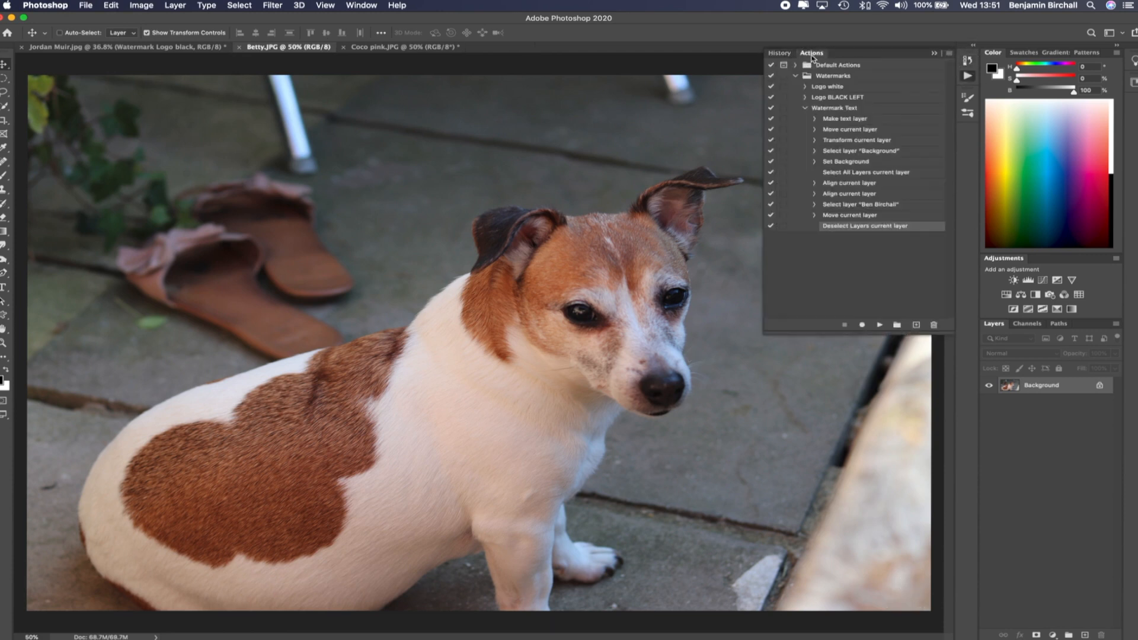
pyautogui.click(836, 109)
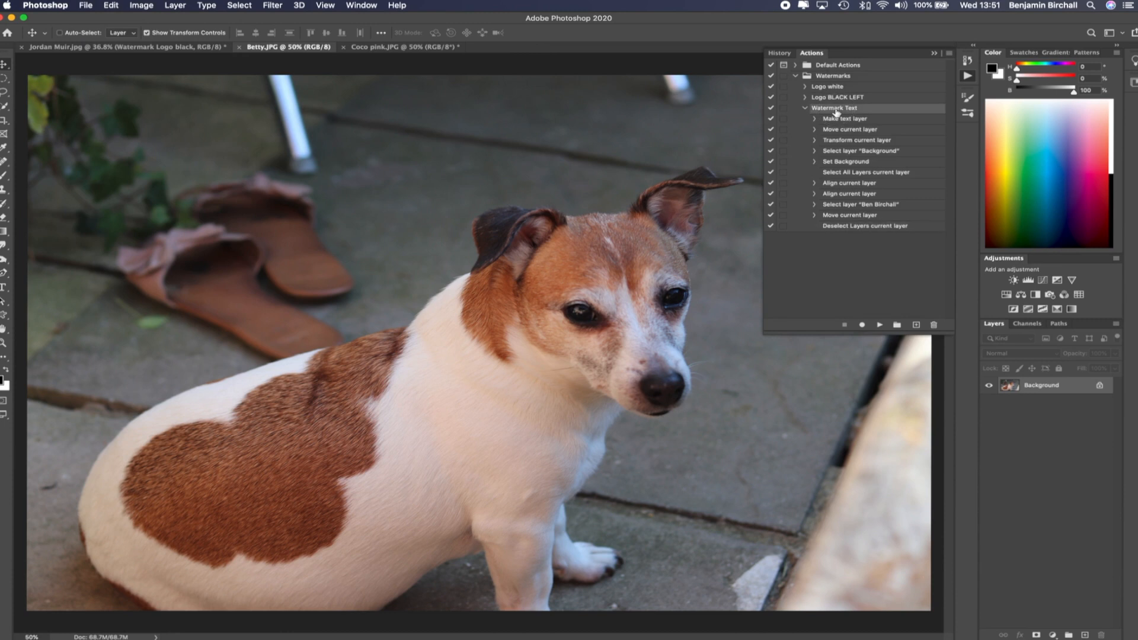
pyautogui.click(880, 326)
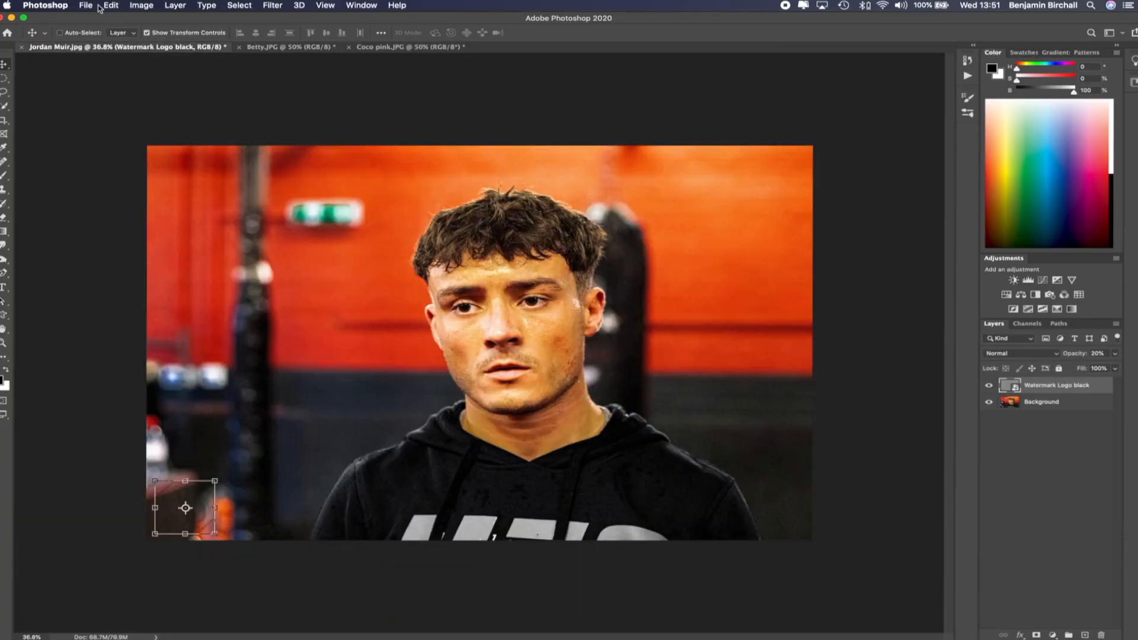
pyautogui.click(84, 7)
pyautogui.click(165, 137)
pyautogui.press('super+0')
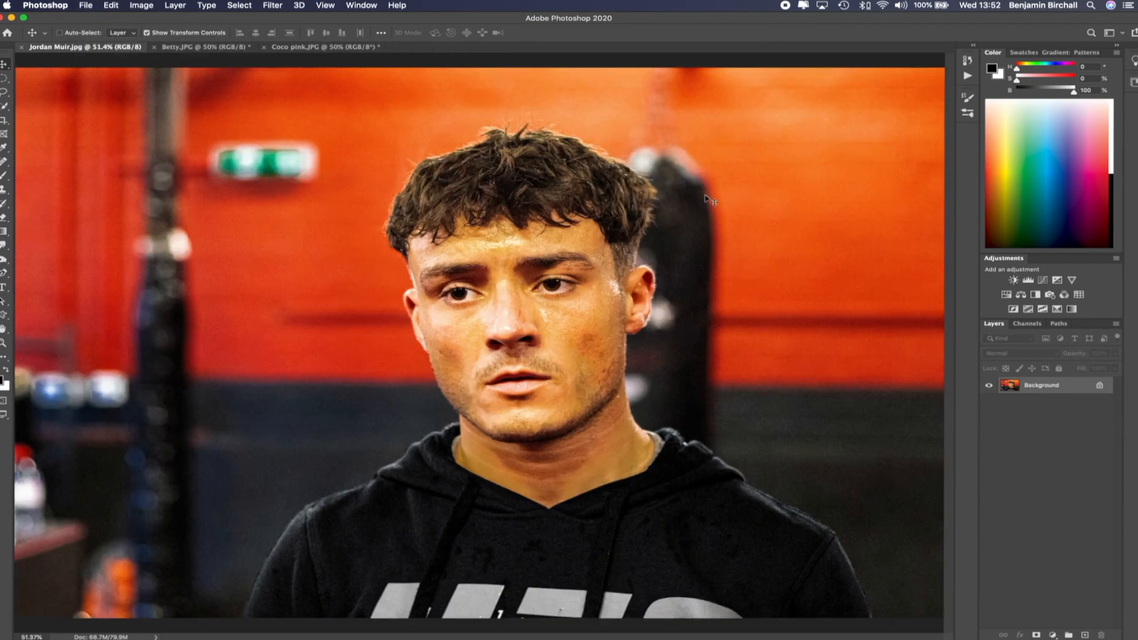
pyautogui.click(968, 60)
pyautogui.click(811, 53)
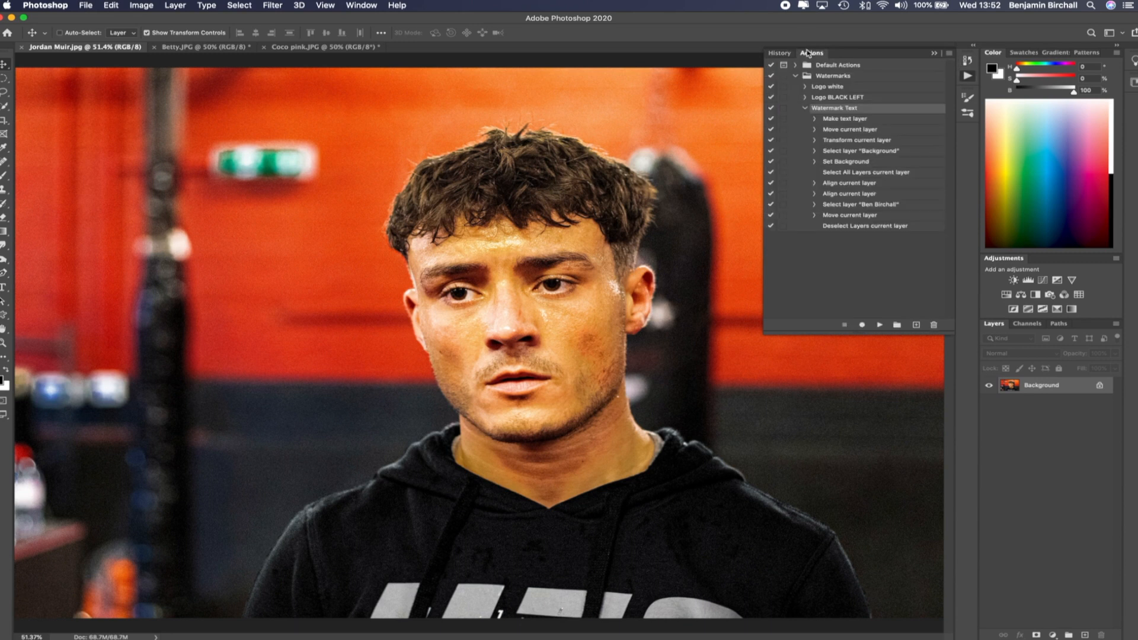
pyautogui.click(805, 108)
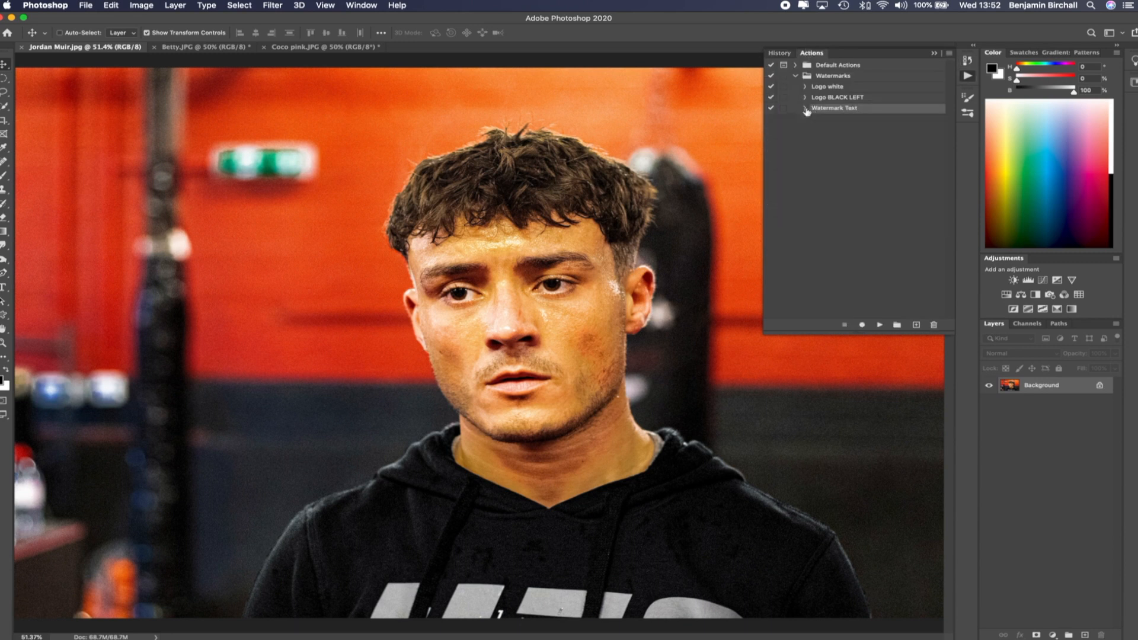
pyautogui.click(806, 108)
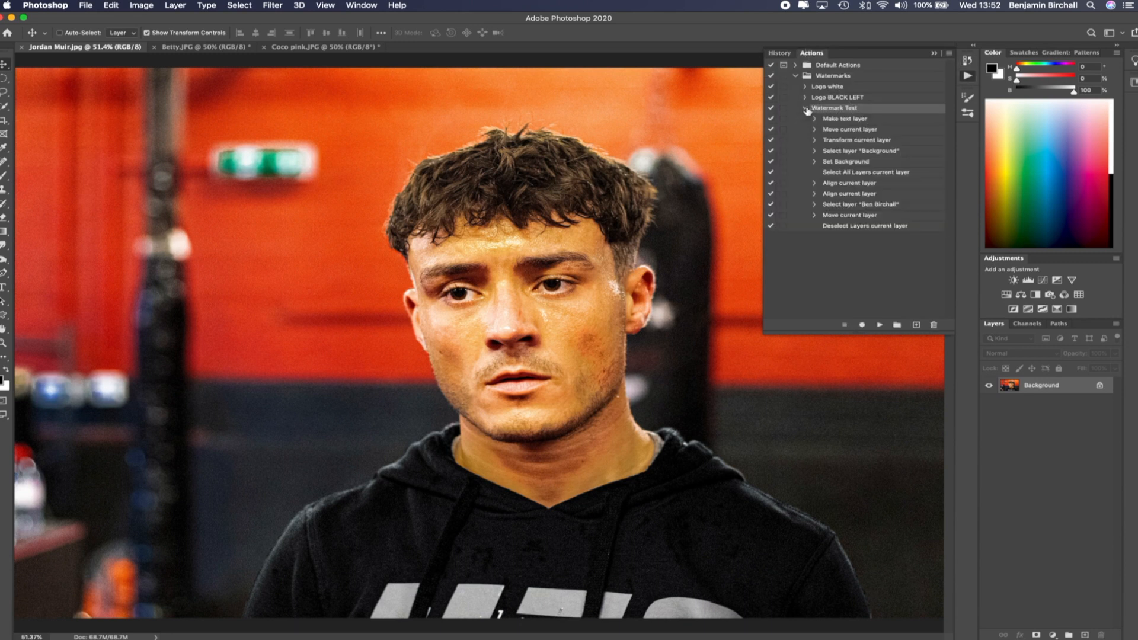
pyautogui.click(861, 163)
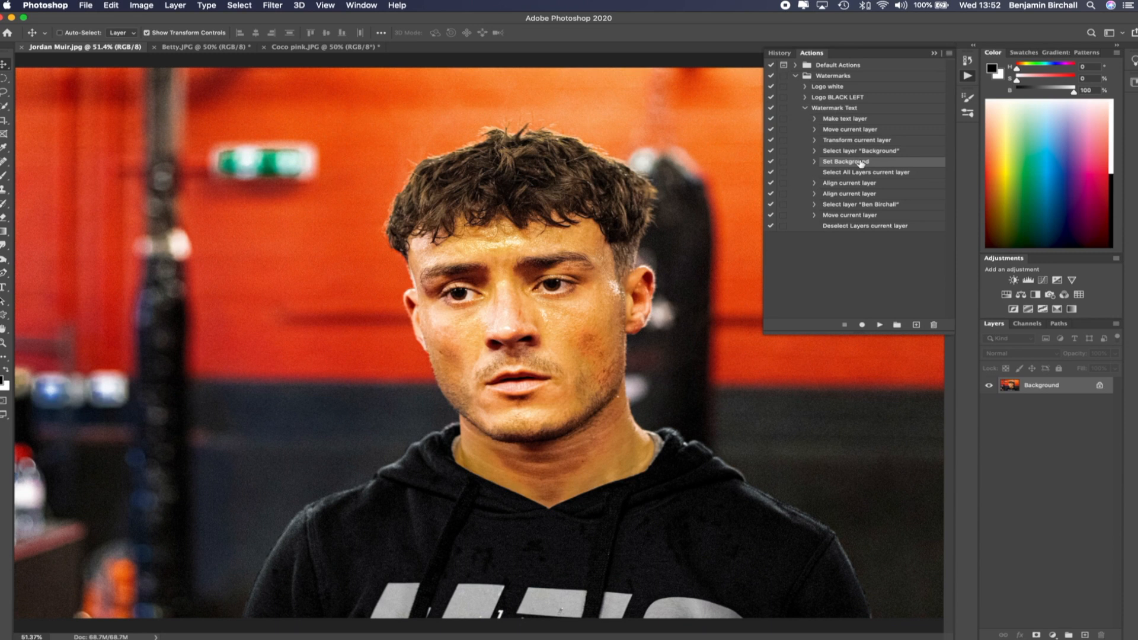
pyautogui.click(826, 110)
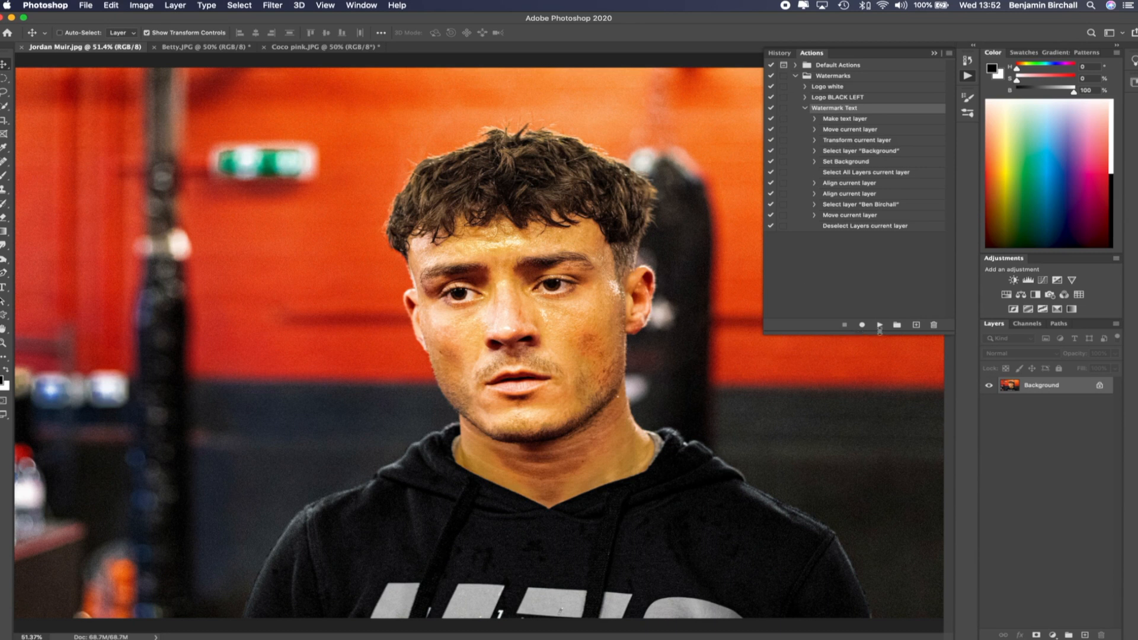
pyautogui.click(879, 326)
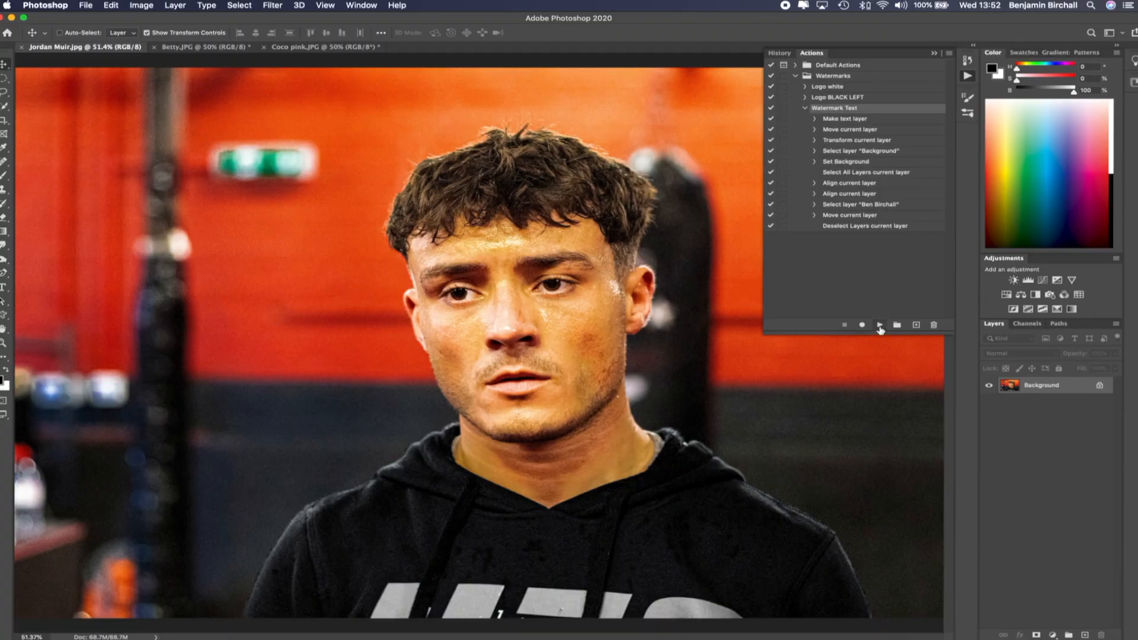
pyautogui.click(880, 326)
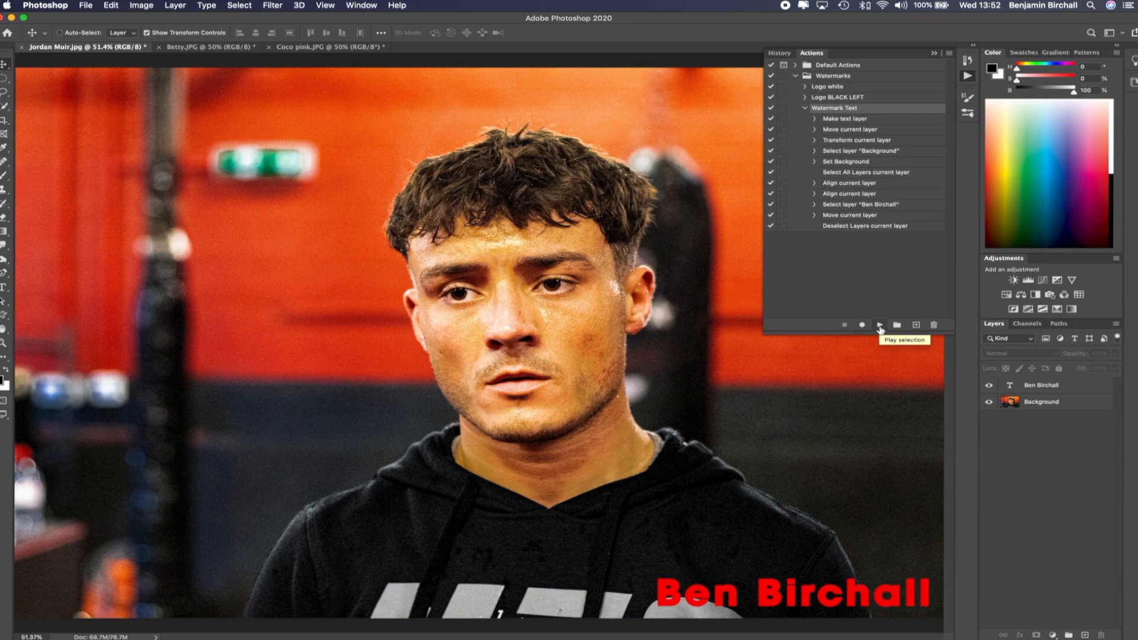
# Switch to the Coco pink image and revert it to its saved version
pyautogui.click(936, 55)
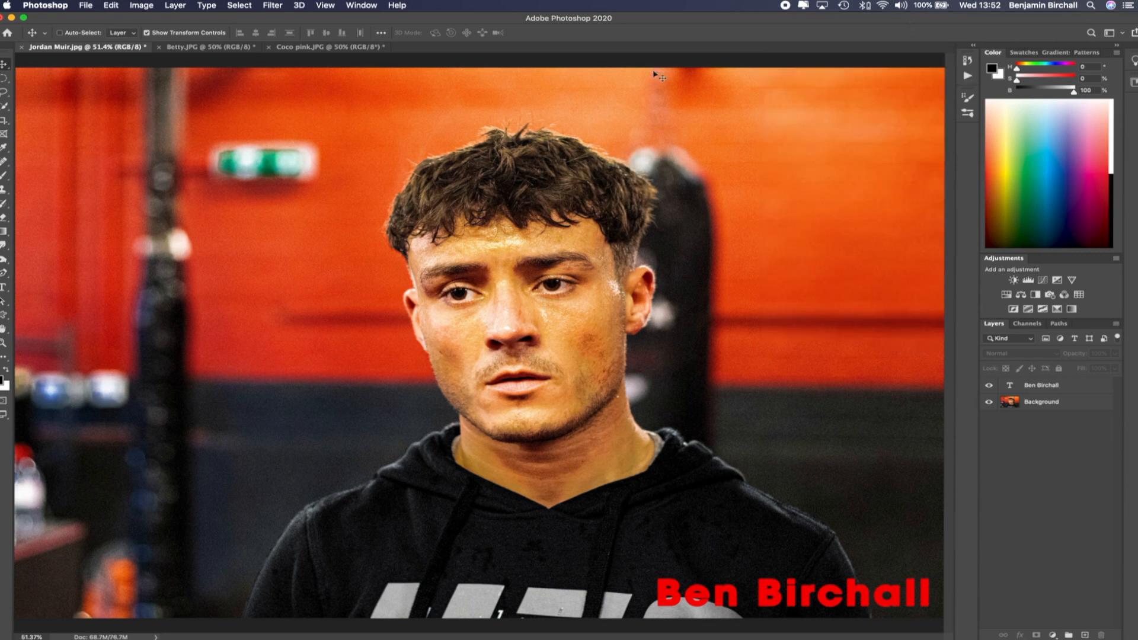
pyautogui.click(313, 46)
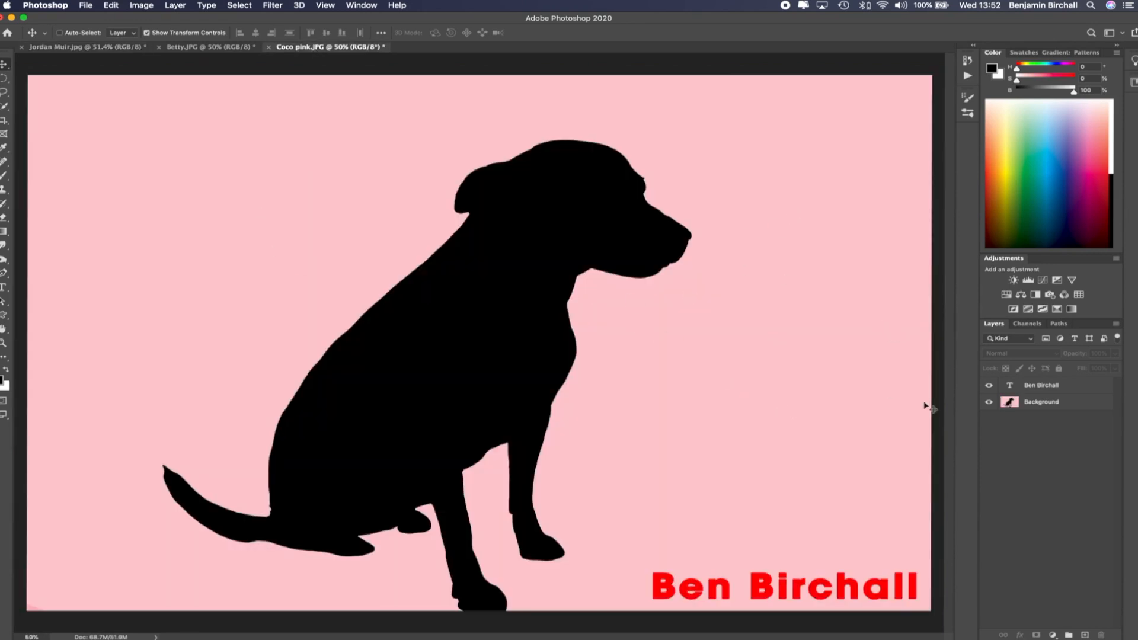
pyautogui.click(87, 6)
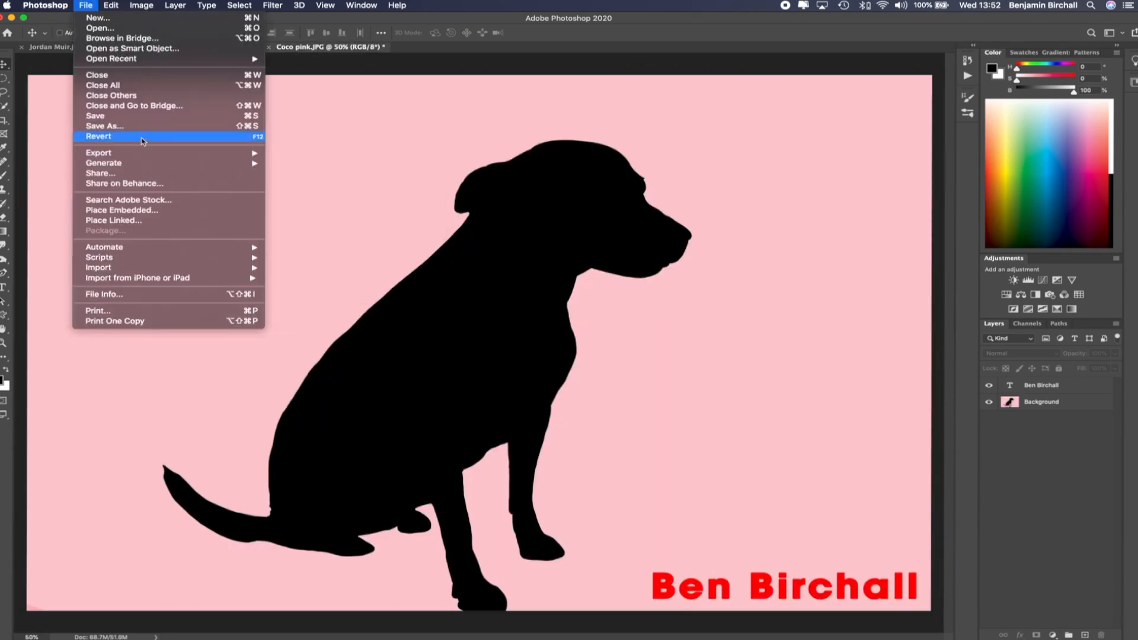
pyautogui.click(145, 132)
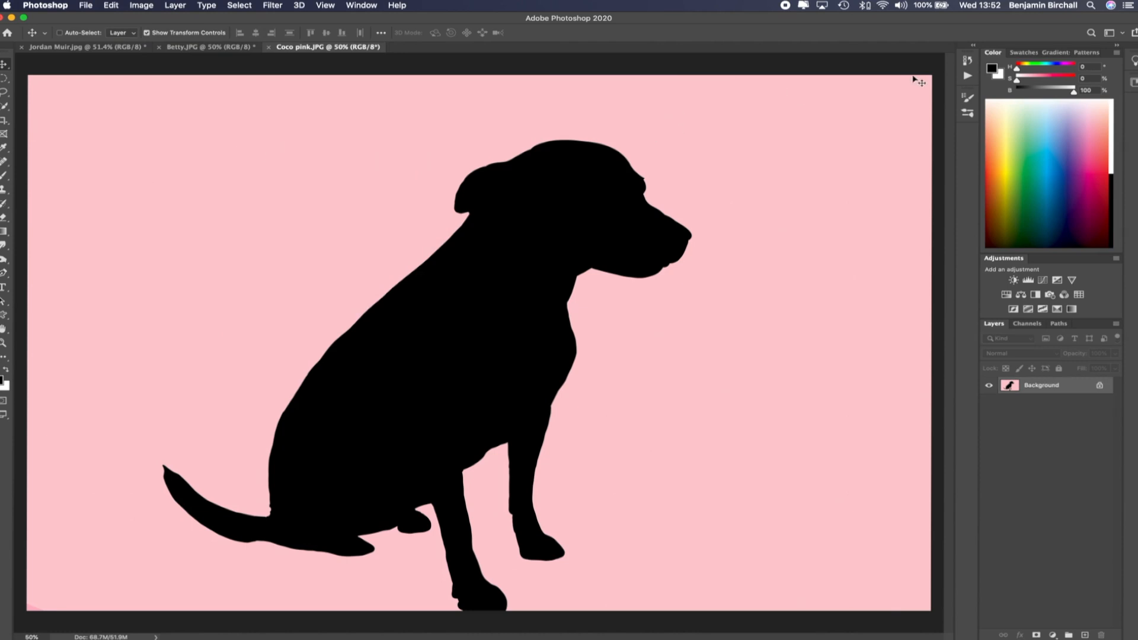
# Play the Logo BLACK LEFT action on the Coco pink image
pyautogui.click(968, 60)
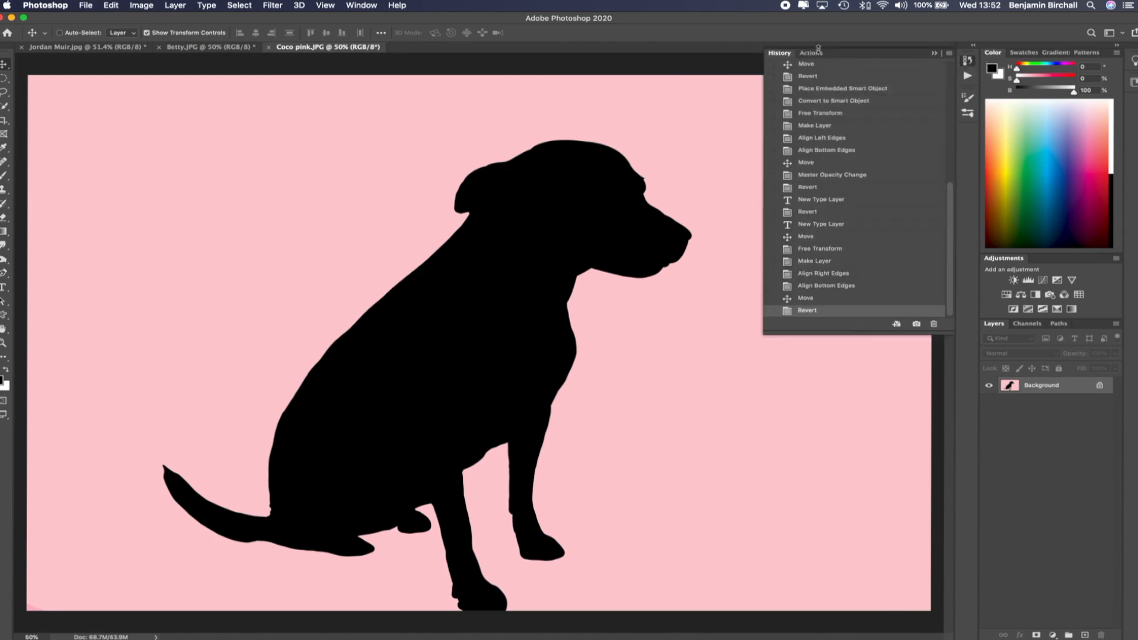
pyautogui.click(811, 53)
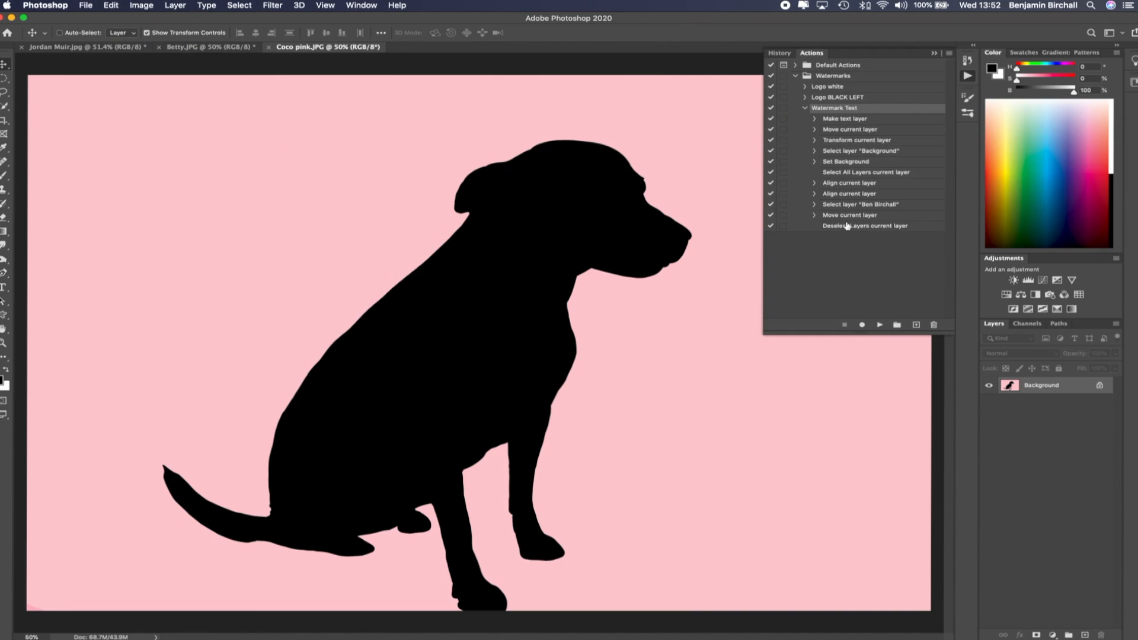
pyautogui.click(841, 98)
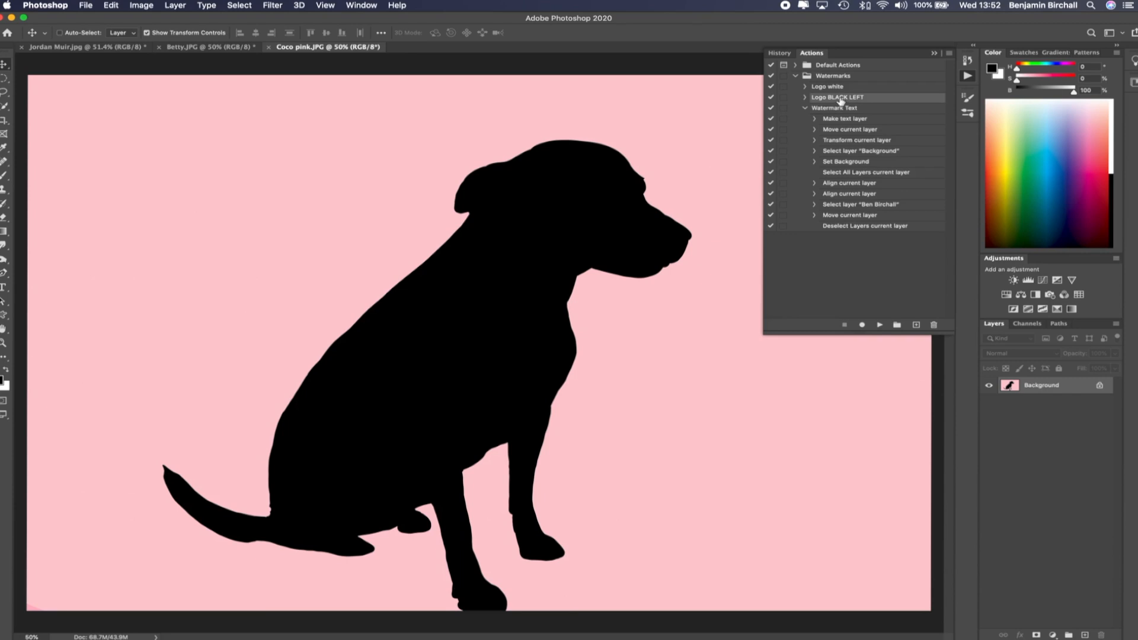
pyautogui.click(880, 326)
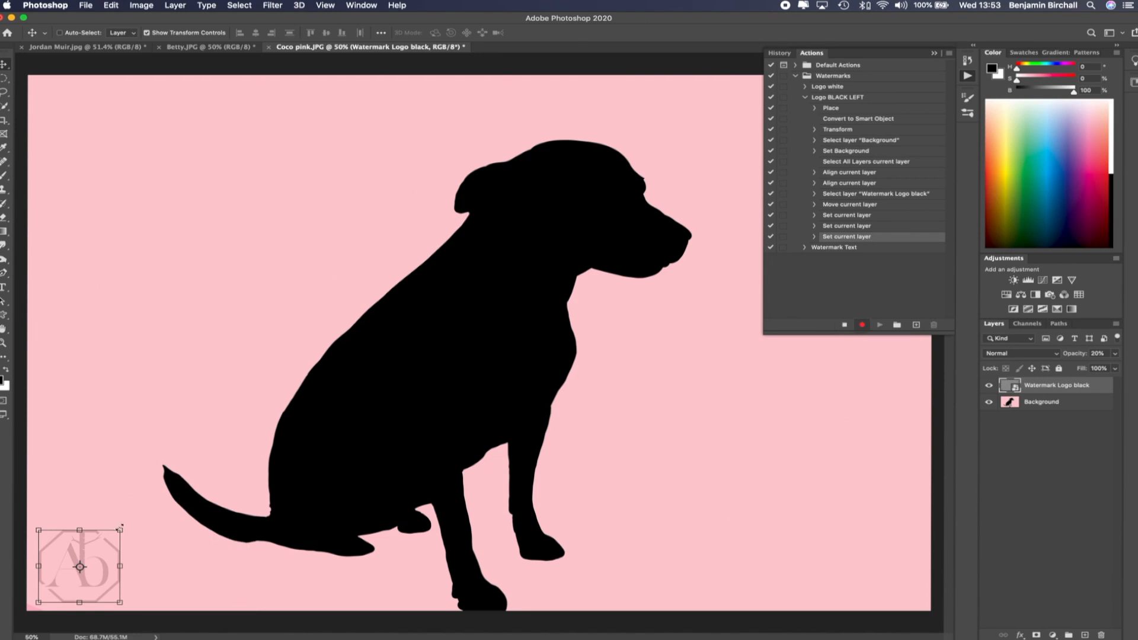
# Record a transform shrinking the logo in the bottom left corner into the Logo BLACK LEFT action, then stop recording
pyautogui.moveTo(121, 528); pyautogui.dragTo(81, 564)
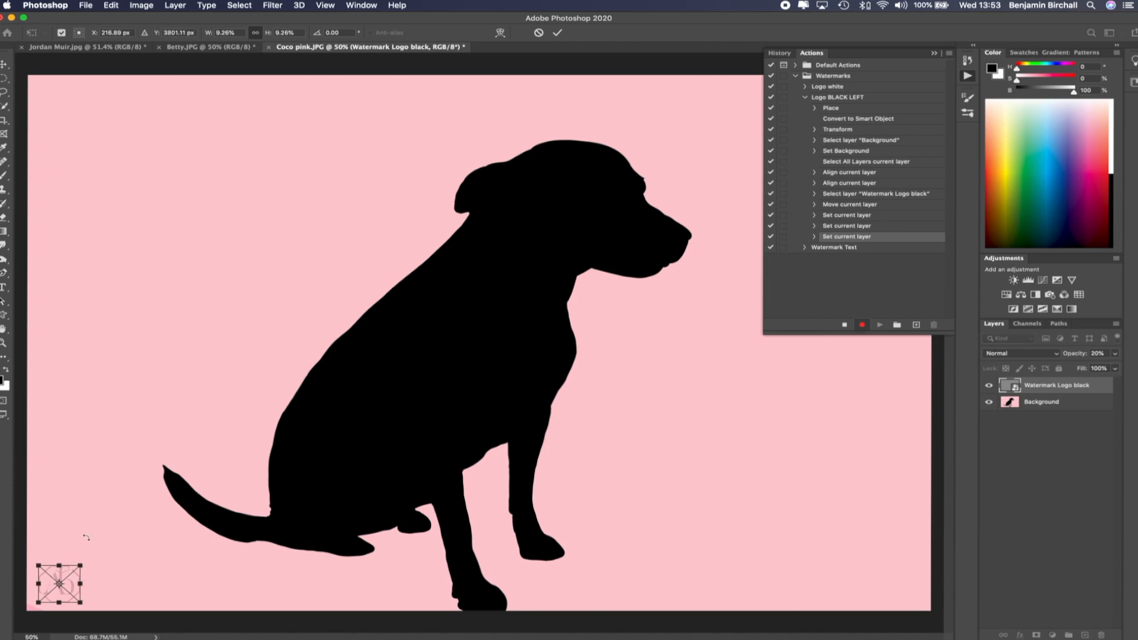
pyautogui.press('Return')
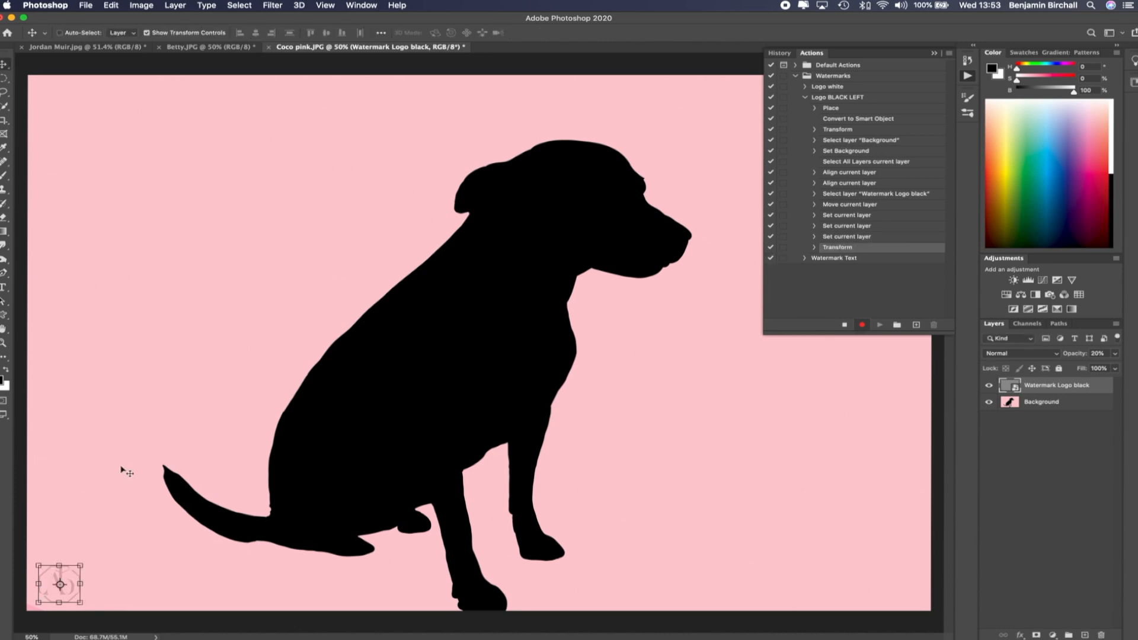
pyautogui.click(845, 324)
# Revert the Coco pink image and play the Logo BLACK LEFT action on it again
pyautogui.click(86, 6)
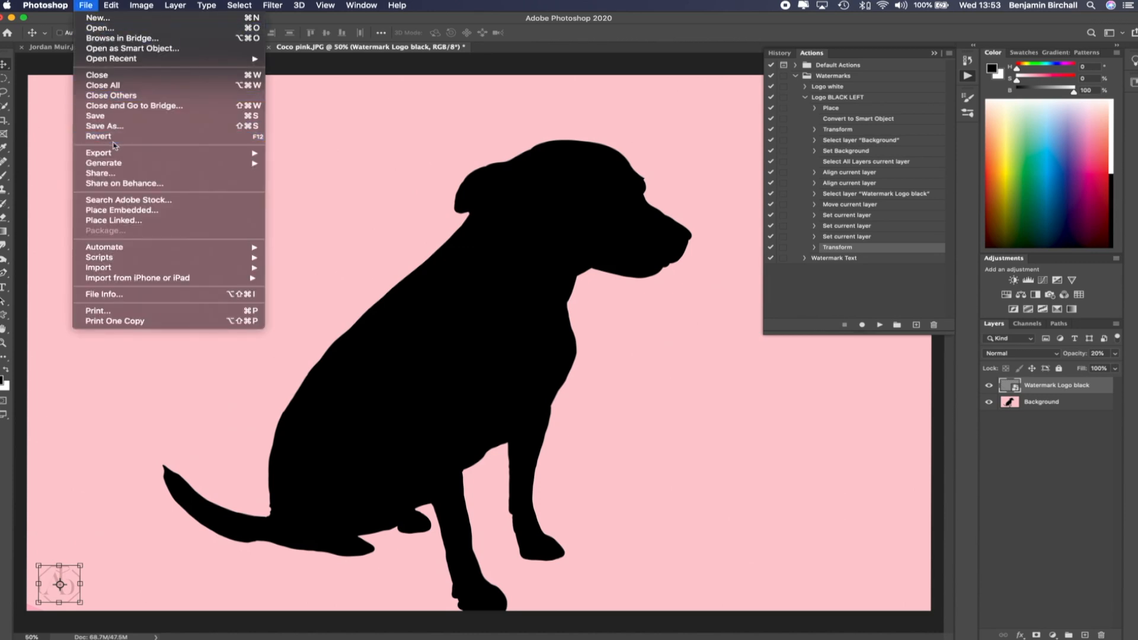
pyautogui.click(115, 134)
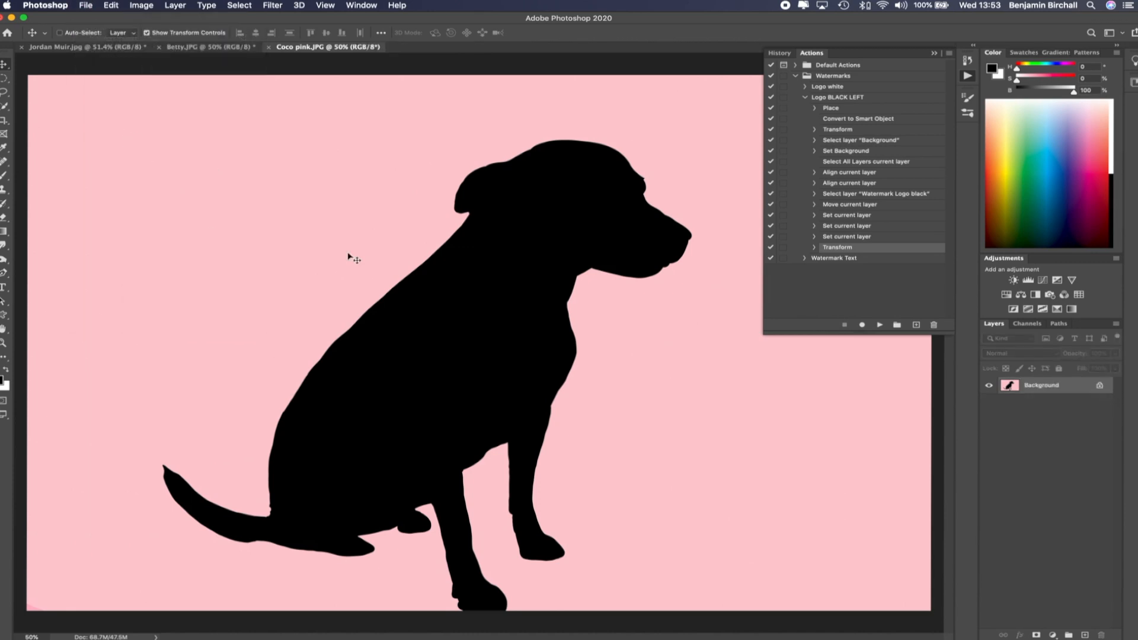
pyautogui.click(848, 100)
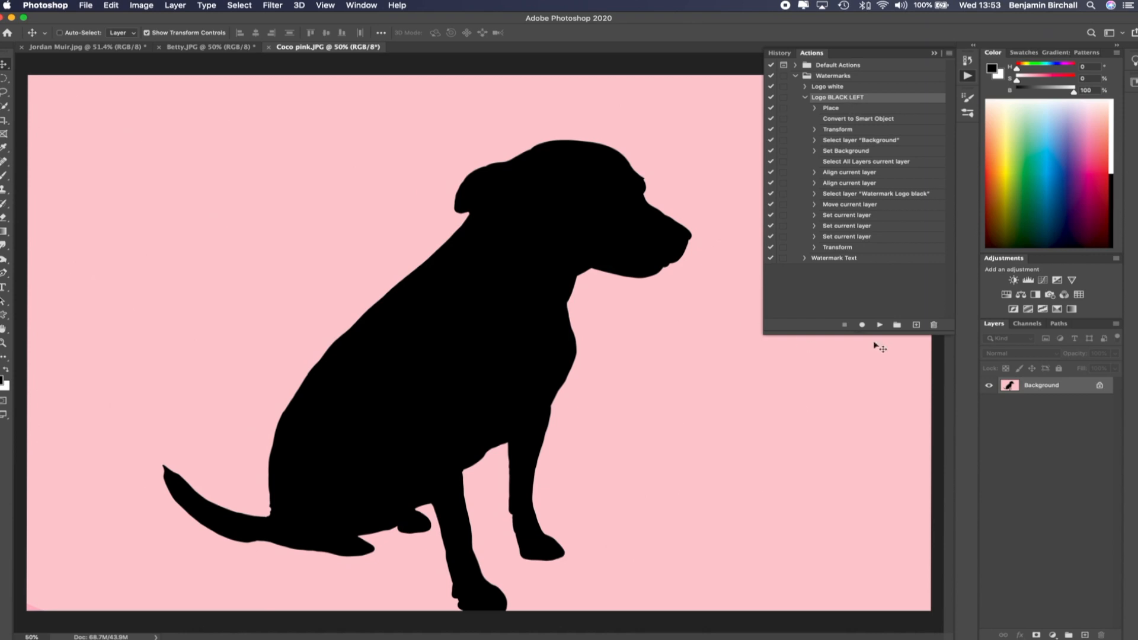
pyautogui.click(882, 325)
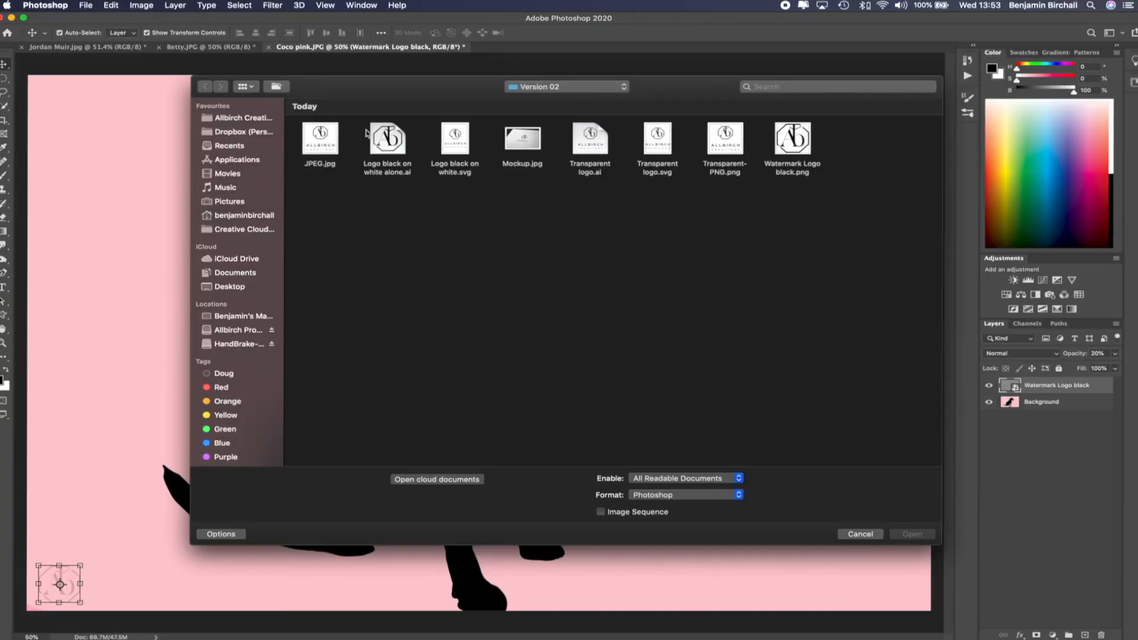
# Open Watermark Logo black.png, copy its logo and paste it into the Coco pink image
pyautogui.click(793, 143)
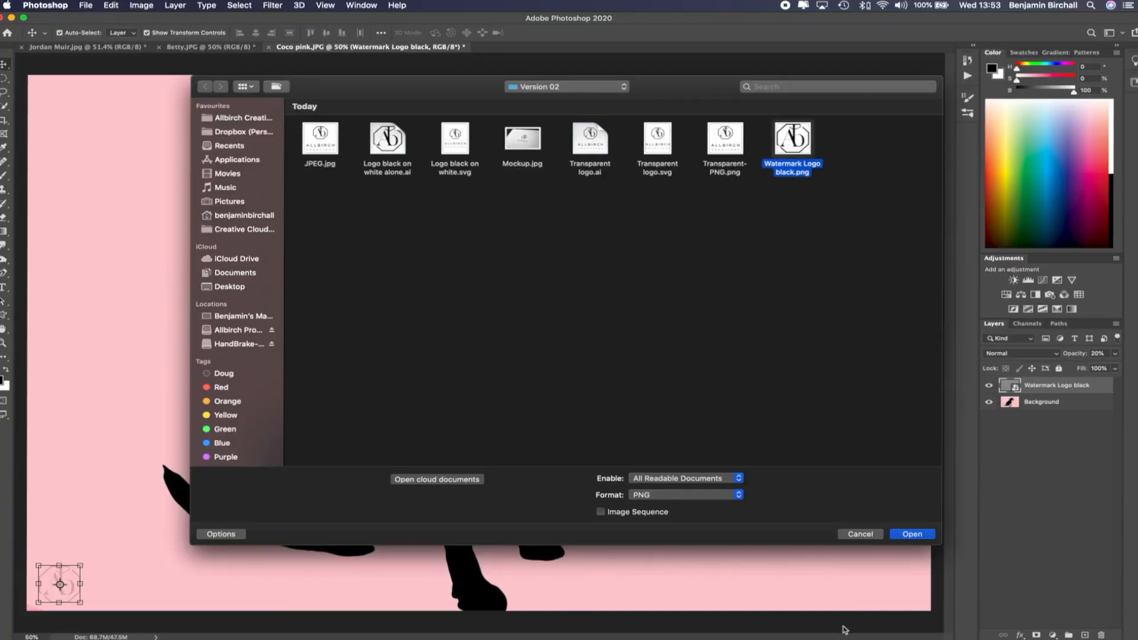
pyautogui.click(913, 535)
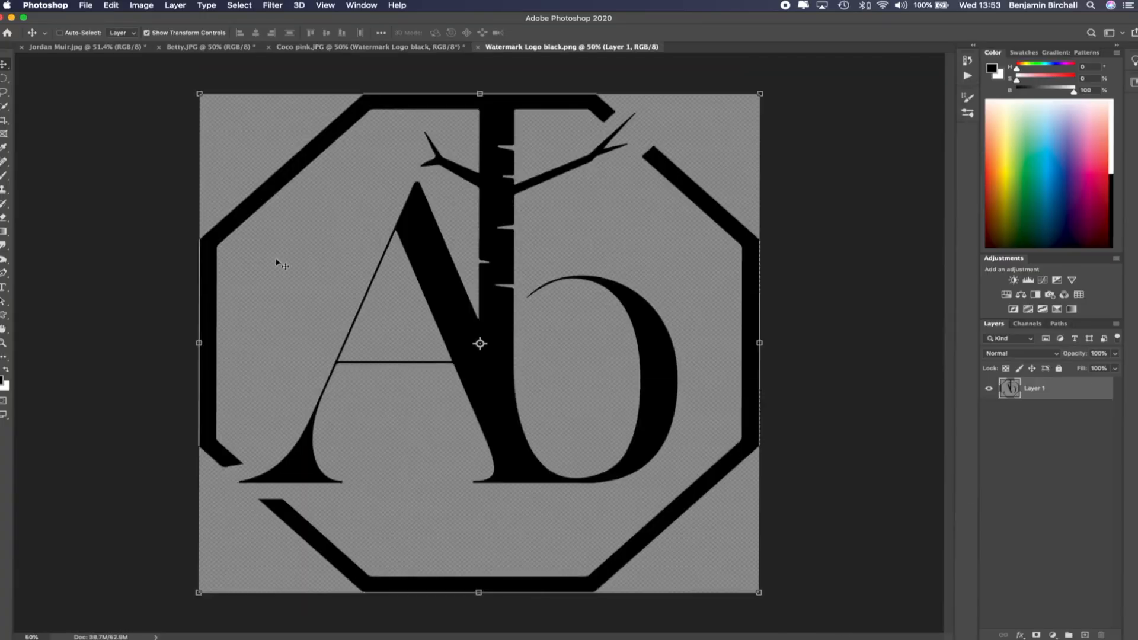
pyautogui.press('super+c')
pyautogui.click(348, 47)
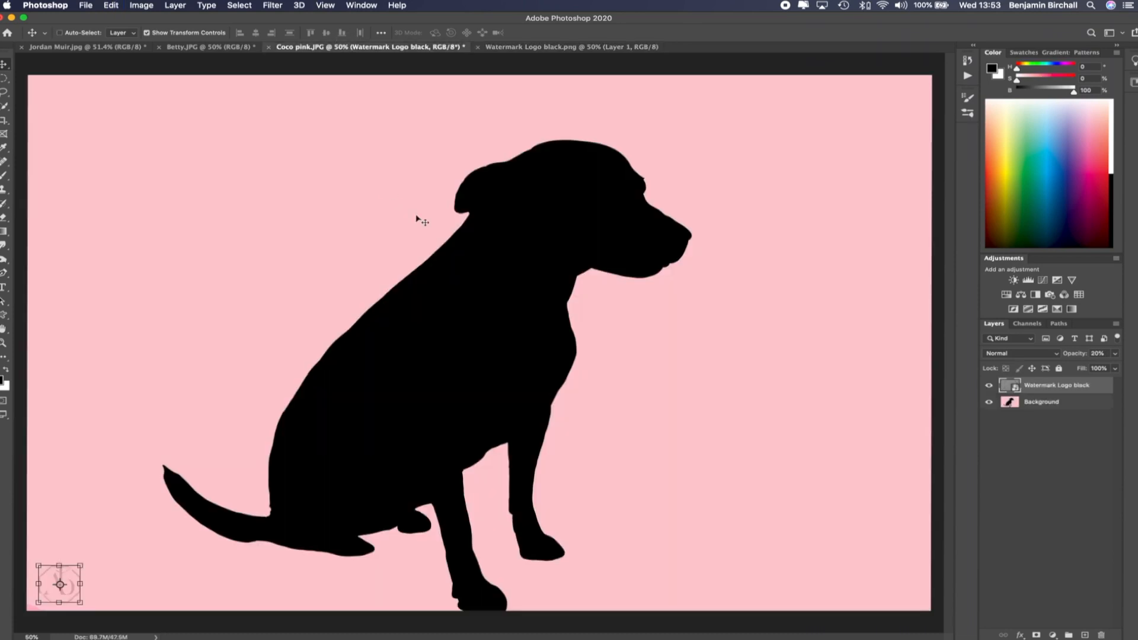
pyautogui.press('super+v')
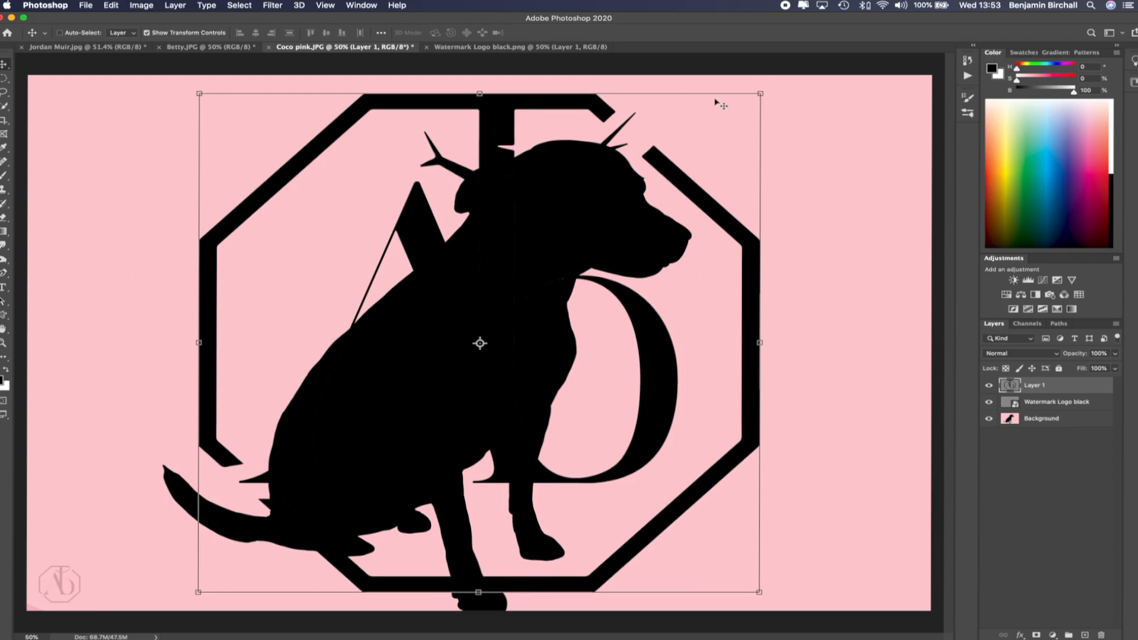
# Convert the pasted logo layer to a smart object and scale it down to about 15%
pyautogui.rightClick(1080, 386)
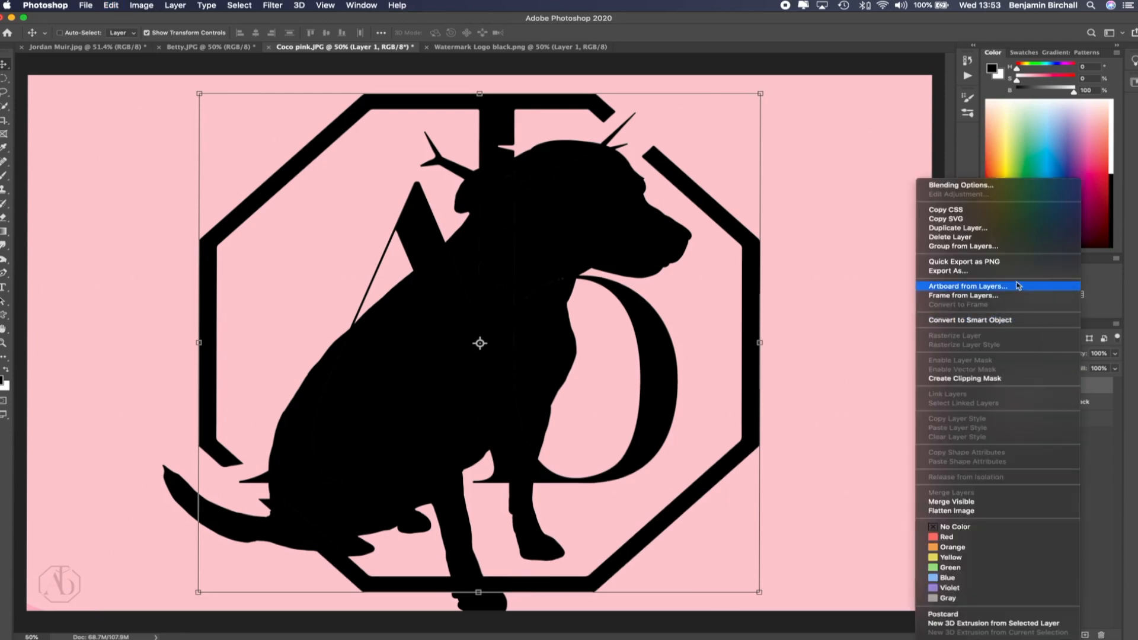
pyautogui.click(1008, 320)
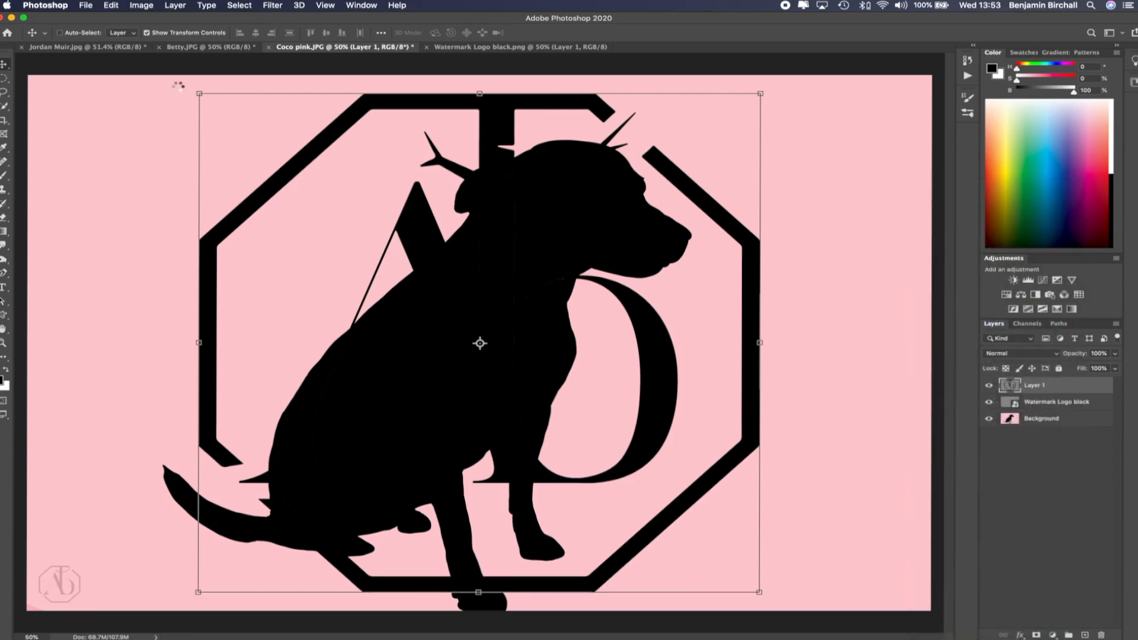
pyautogui.press('super+t')
pyautogui.moveTo(199, 94); pyautogui.dragTo(697, 443)
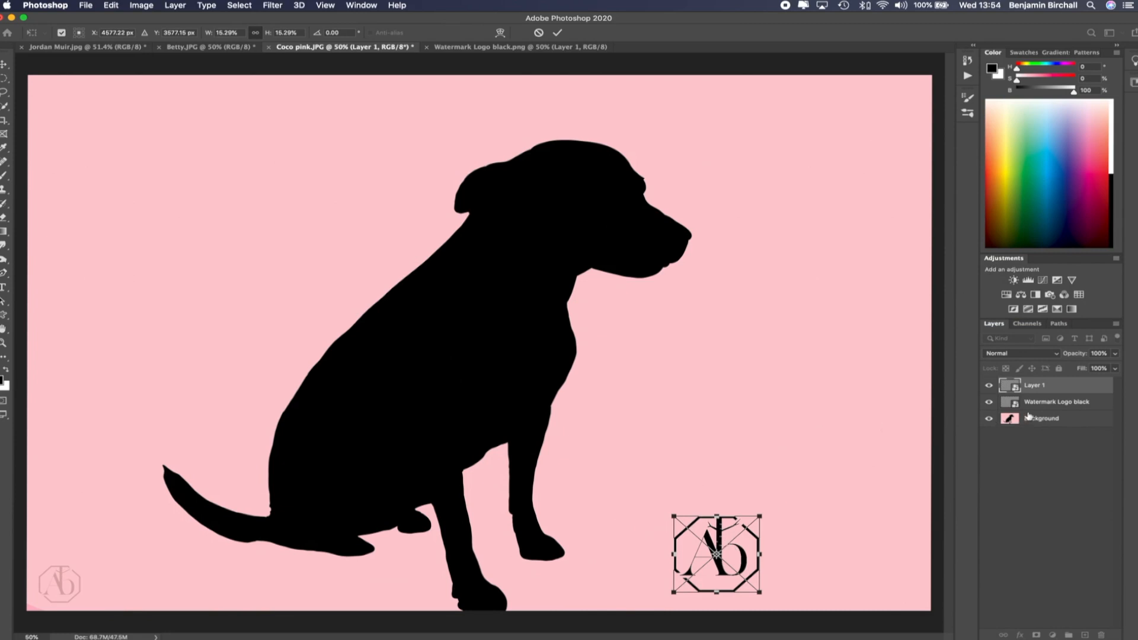
pyautogui.click(1052, 450)
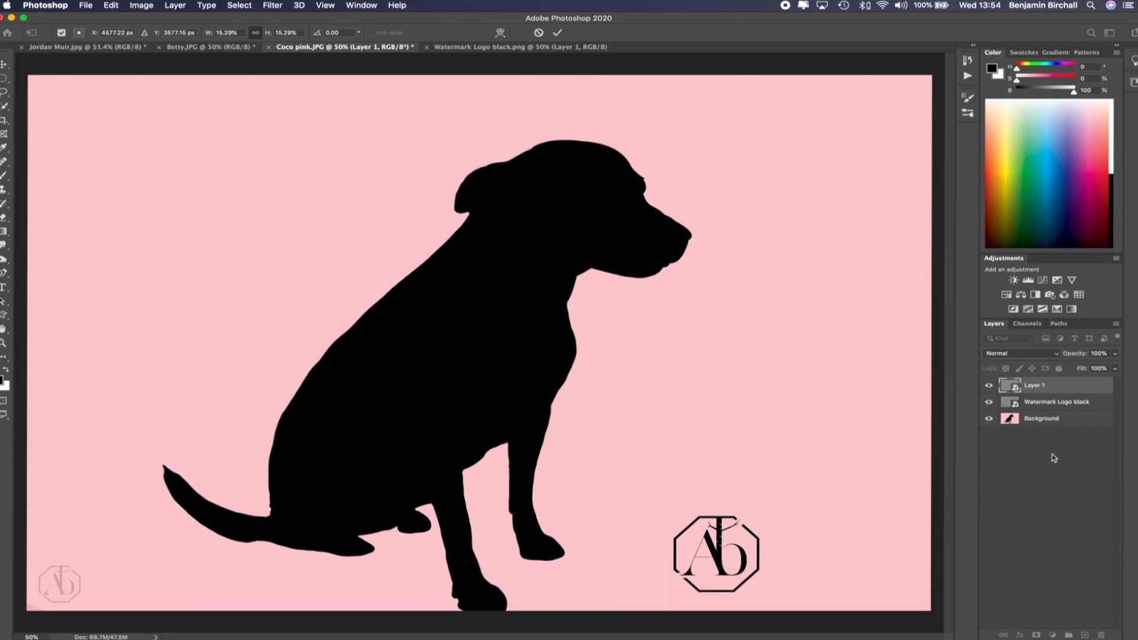
# Select all layers and align their right and bottom edges to put the logo in the bottom right corner
pyautogui.click(1053, 420)
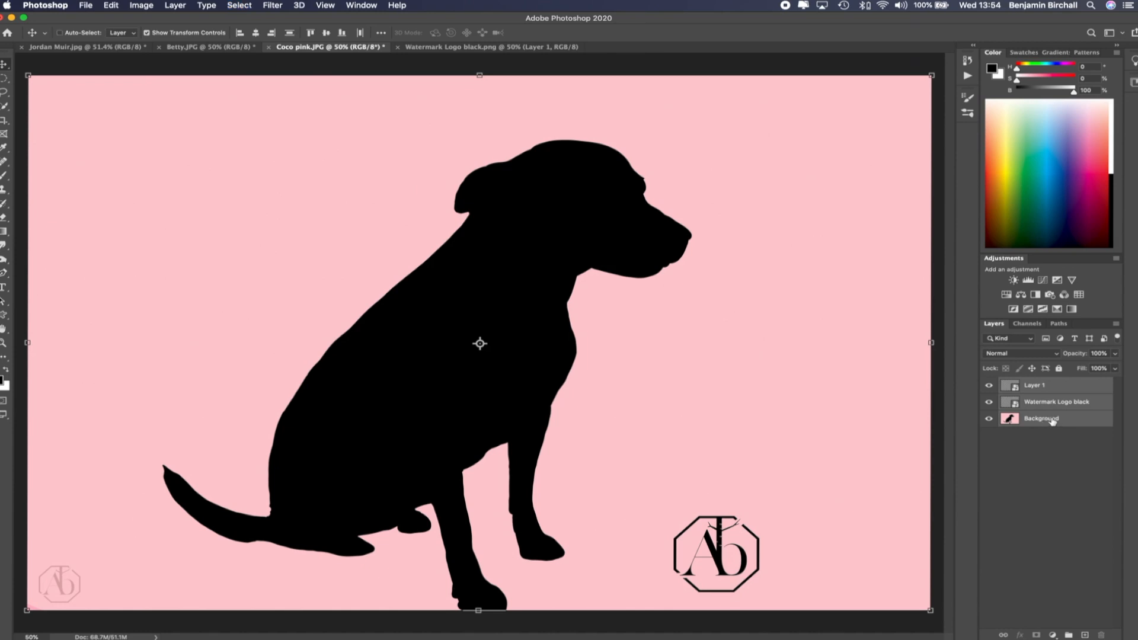
pyautogui.click(271, 34)
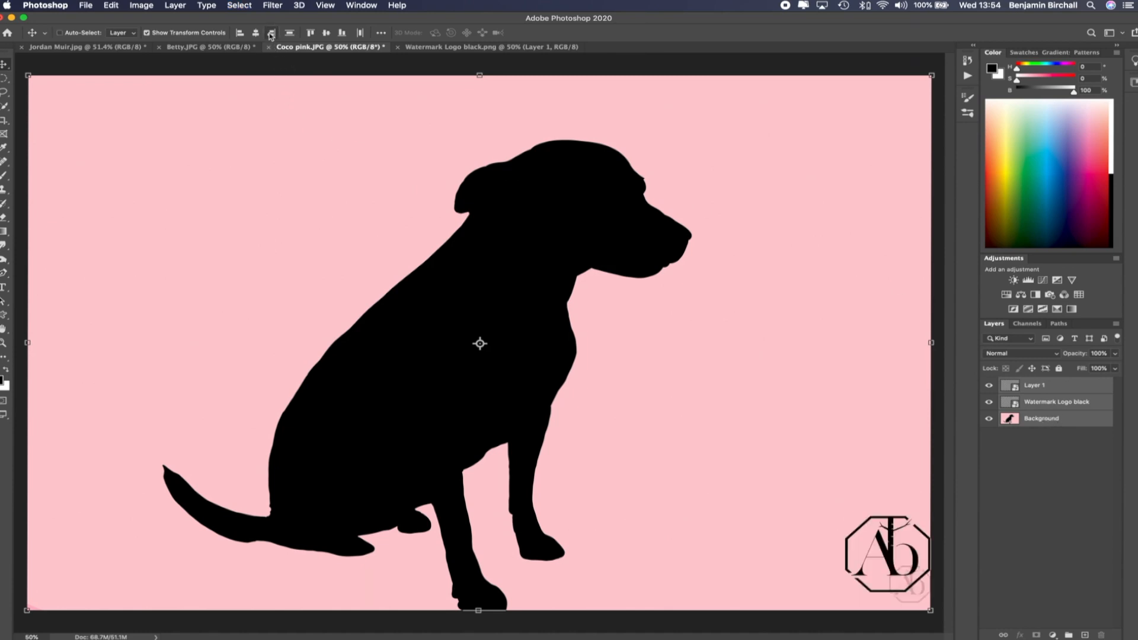
pyautogui.click(342, 33)
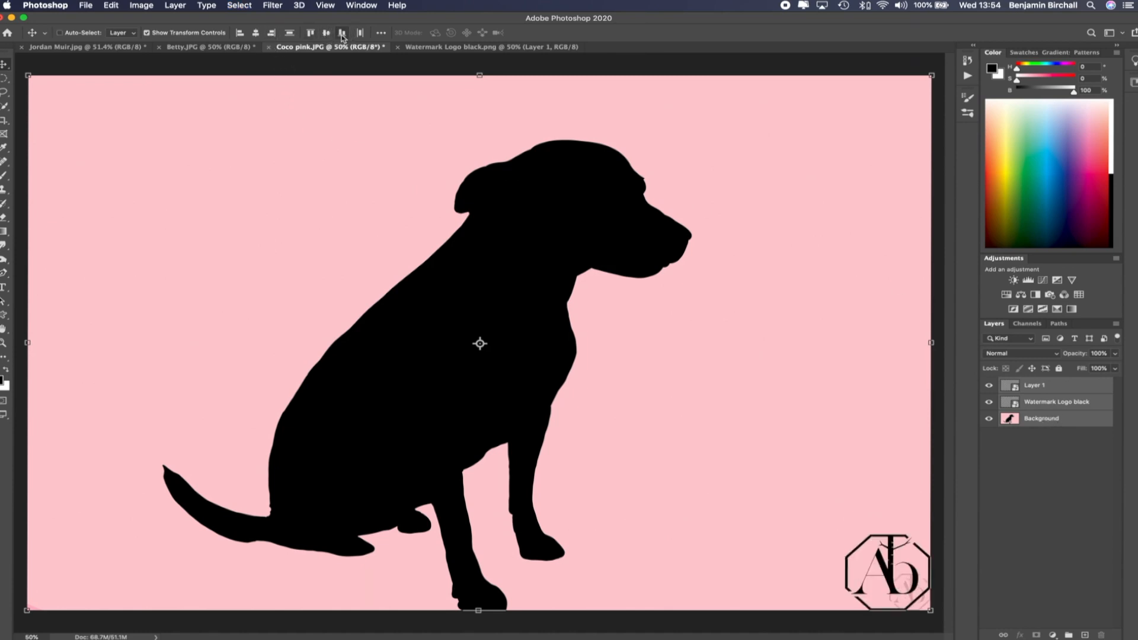
# Delete the Watermark Logo black layer and nudge the pasted logo slightly up and left
pyautogui.click(1053, 403)
pyautogui.press('Delete')
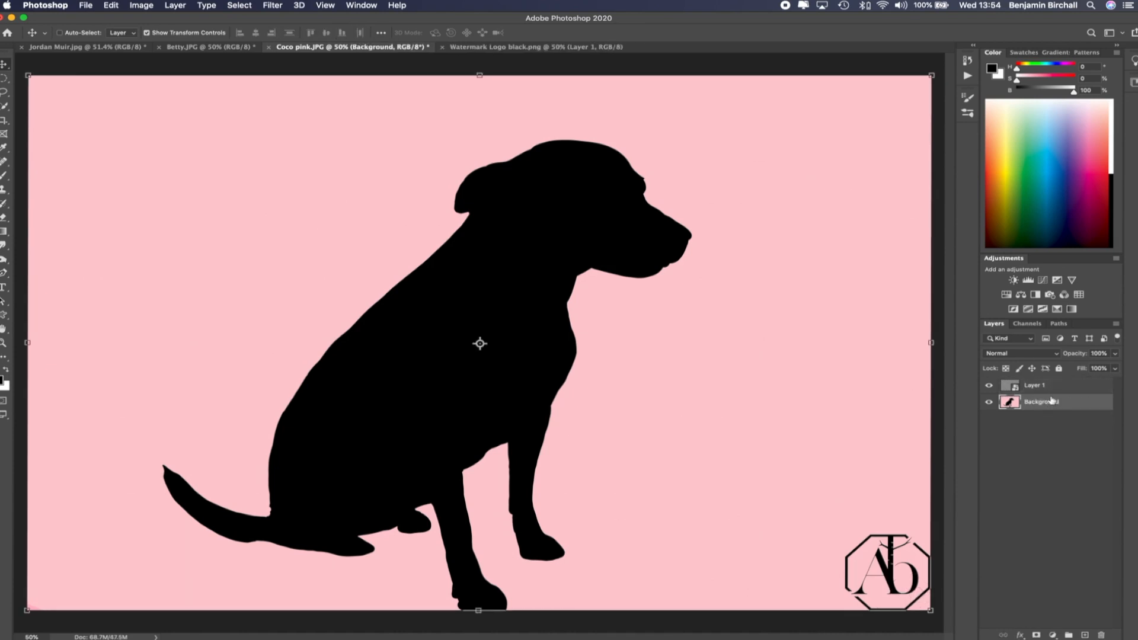
pyautogui.click(1048, 388)
pyautogui.moveTo(862, 555); pyautogui.dragTo(852, 545)
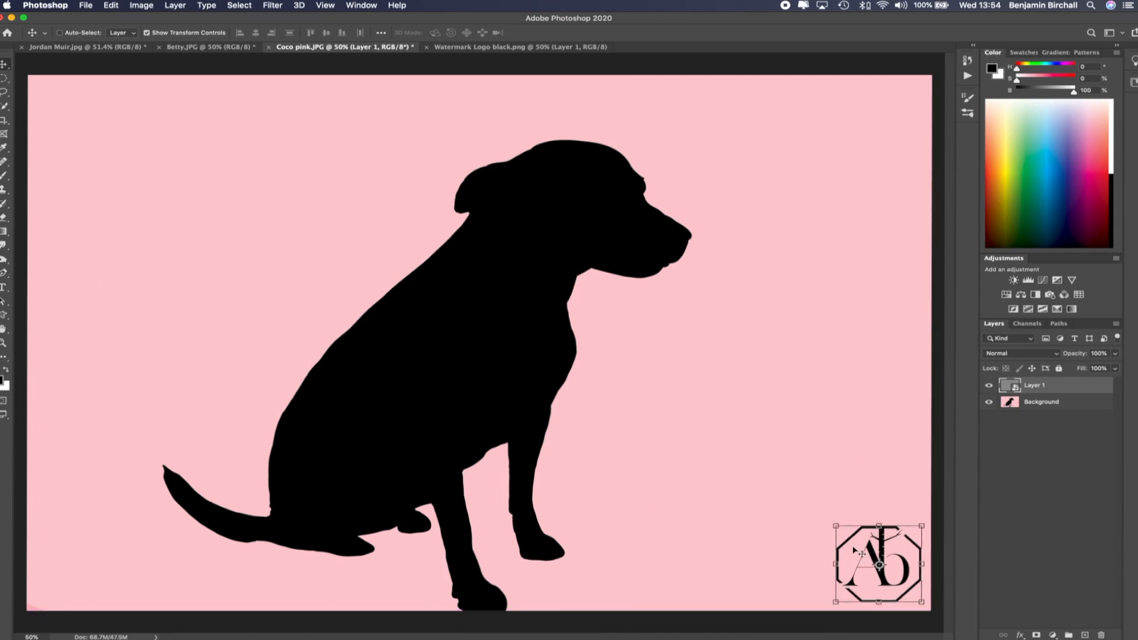